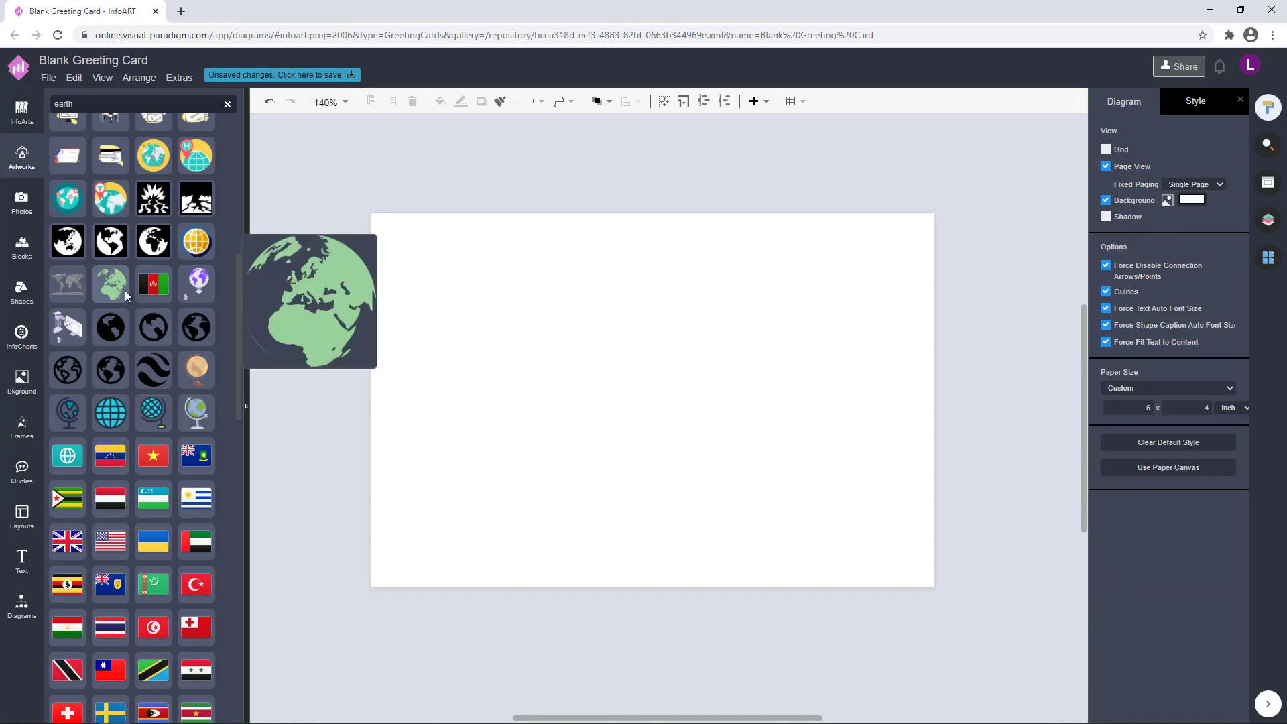
# Place the green globe artwork on the blank card, enlarge it to most of the card's height and centre it.
pyautogui.moveTo(680, 408); pyautogui.dragTo(814, 600)
pyautogui.moveTo(730, 519); pyautogui.dragTo(703, 510)
pyautogui.click(932, 423)
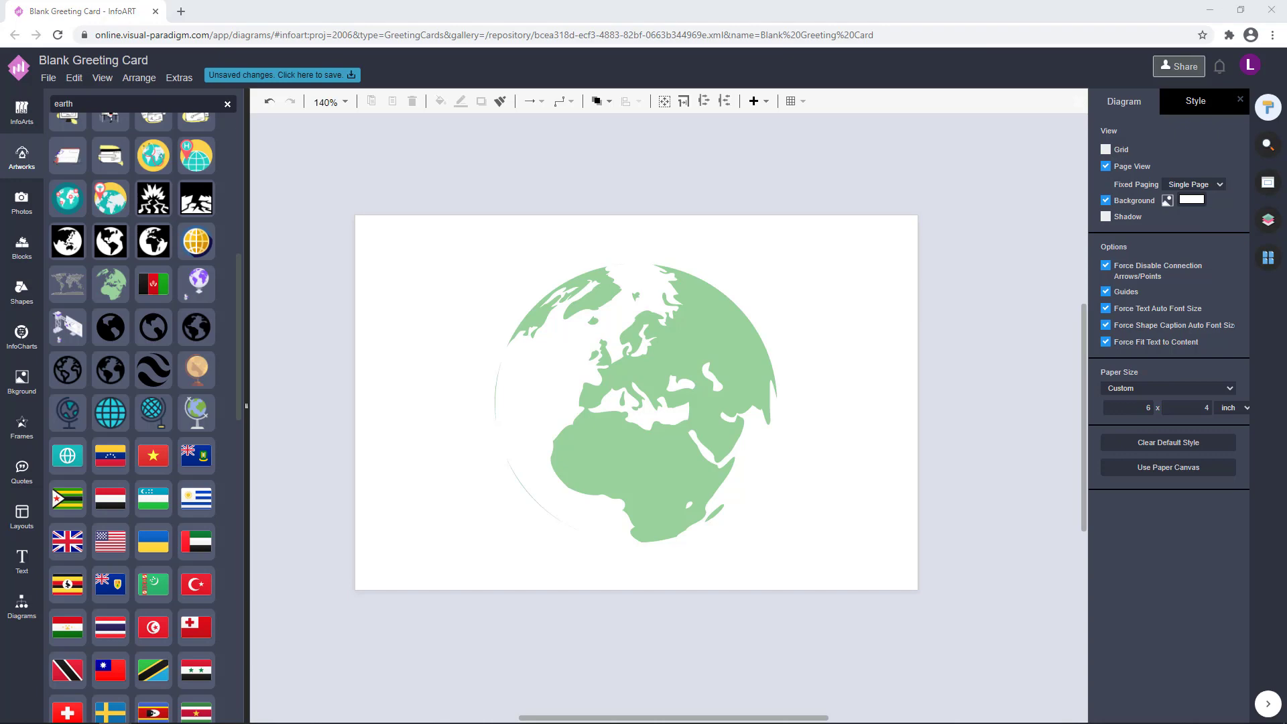
# Set the page background colour to #751342.
pyautogui.click(1199, 203)
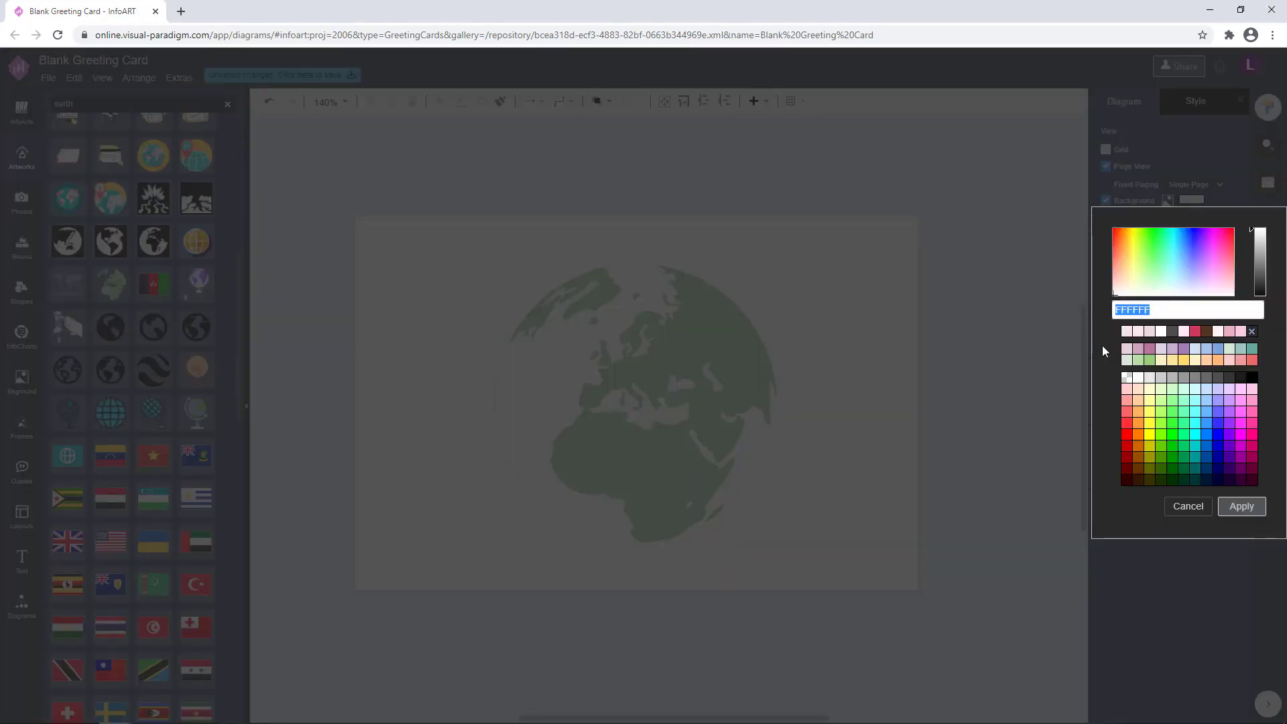
pyautogui.write('#751342')
pyautogui.click(1241, 506)
# Recolour the globe artwork light pink, F7E1E9.
pyautogui.click(721, 408)
pyautogui.click(1113, 154)
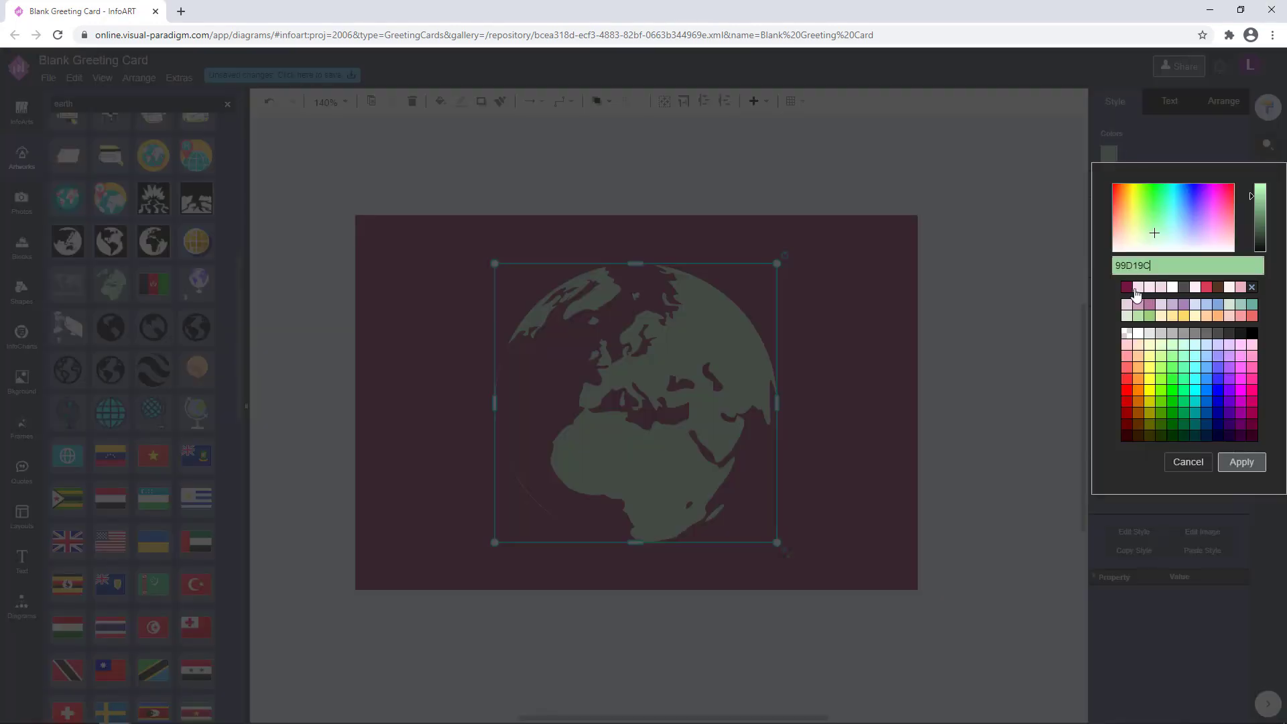
pyautogui.click(1137, 288)
pyautogui.click(1242, 462)
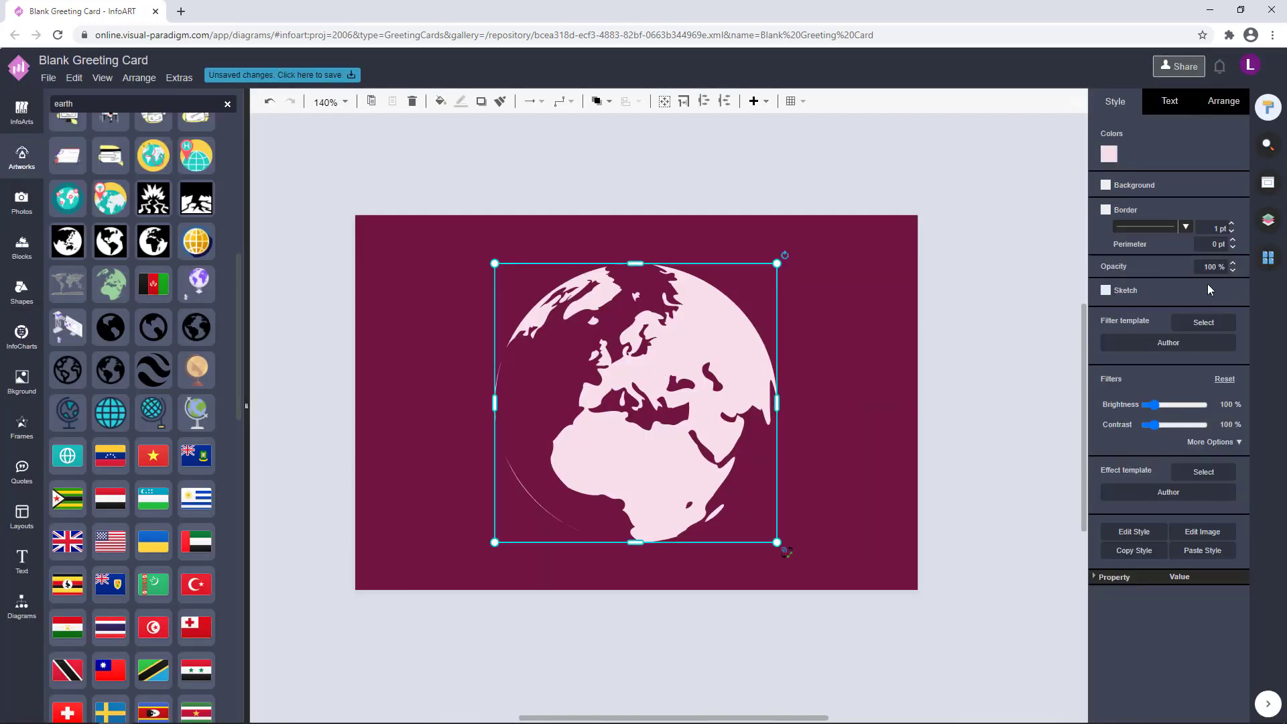
pyautogui.click(1110, 154)
pyautogui.click(1191, 461)
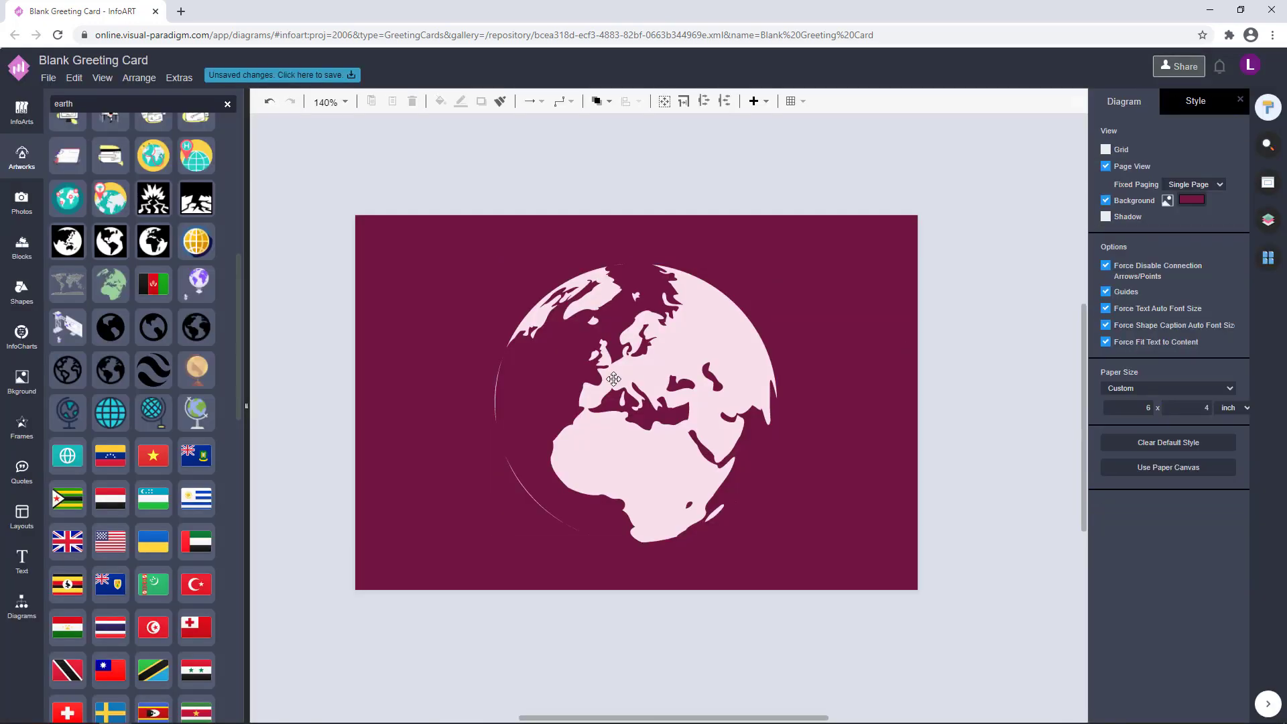
# Enlarge the globe to nearly the card's full height and centre it on the card.
pyautogui.click(731, 284)
pyautogui.moveTo(777, 263); pyautogui.dragTo(804, 255)
pyautogui.moveTo(727, 336); pyautogui.dragTo(729, 326)
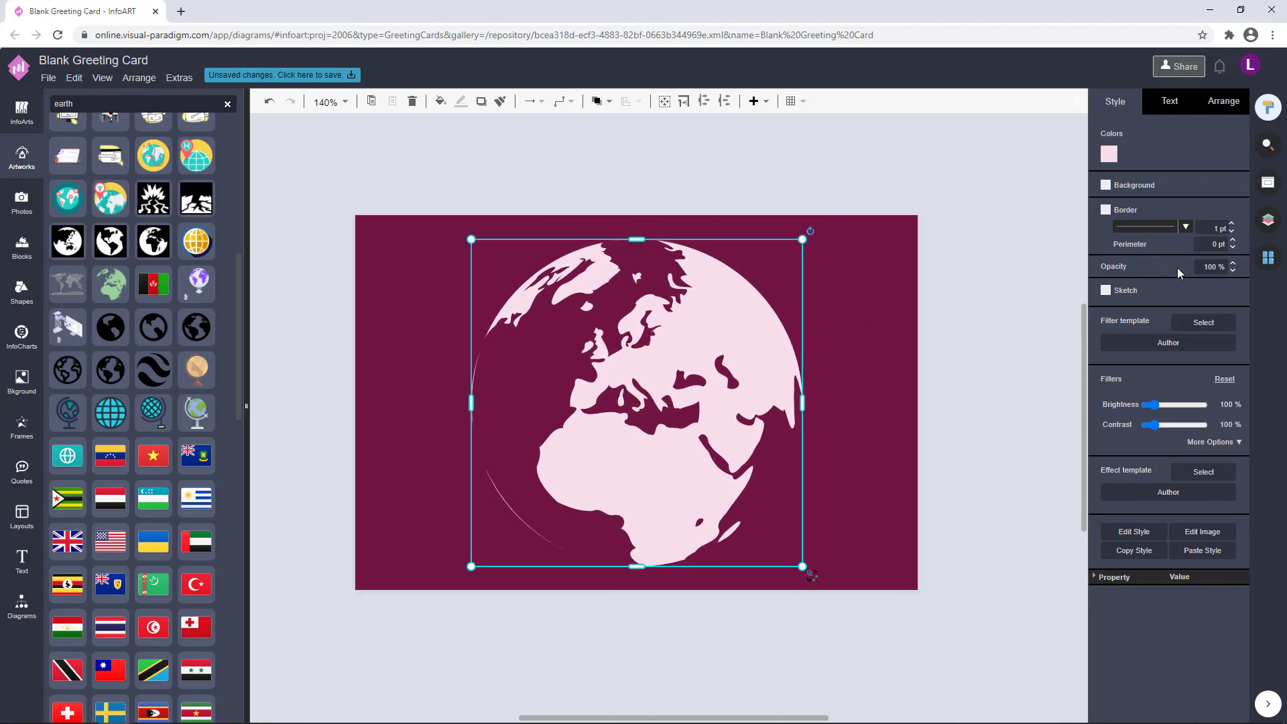
# Lower the globe's opacity to 70%, and further to 50%.
pyautogui.write('70')
pyautogui.click(950, 327)
pyautogui.scroll(-1, 950, 327)
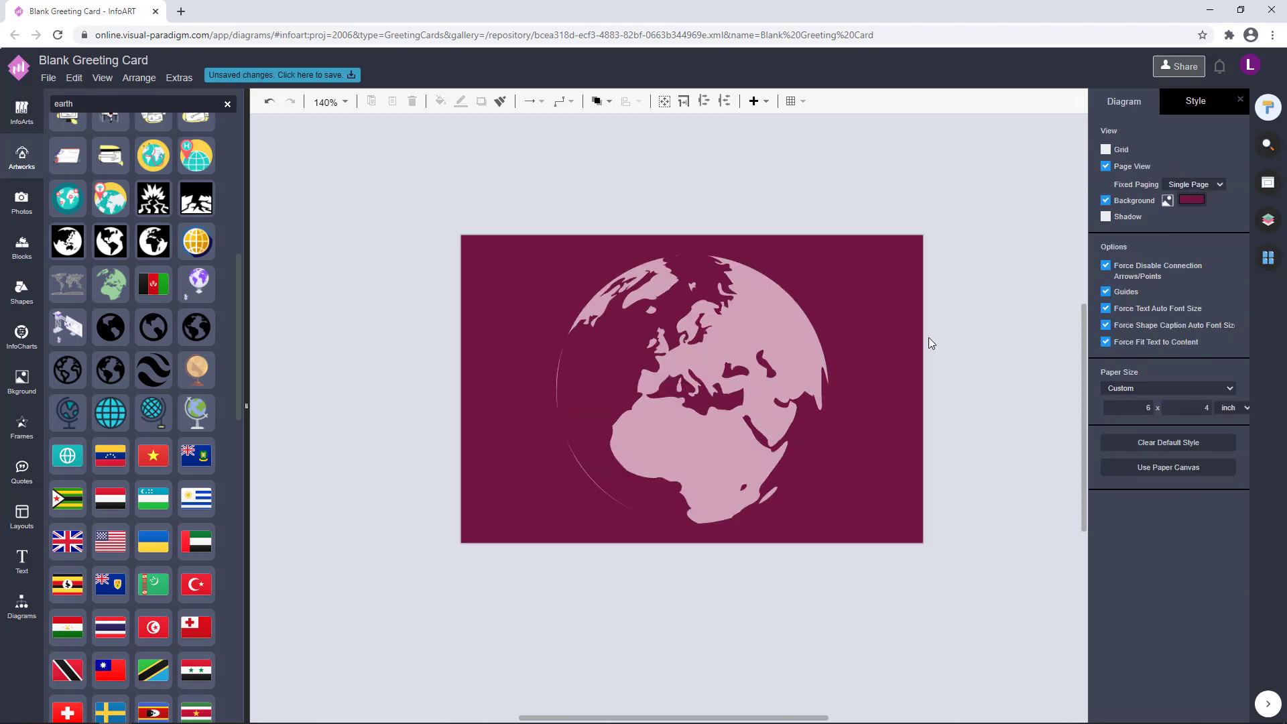
pyautogui.click(750, 316)
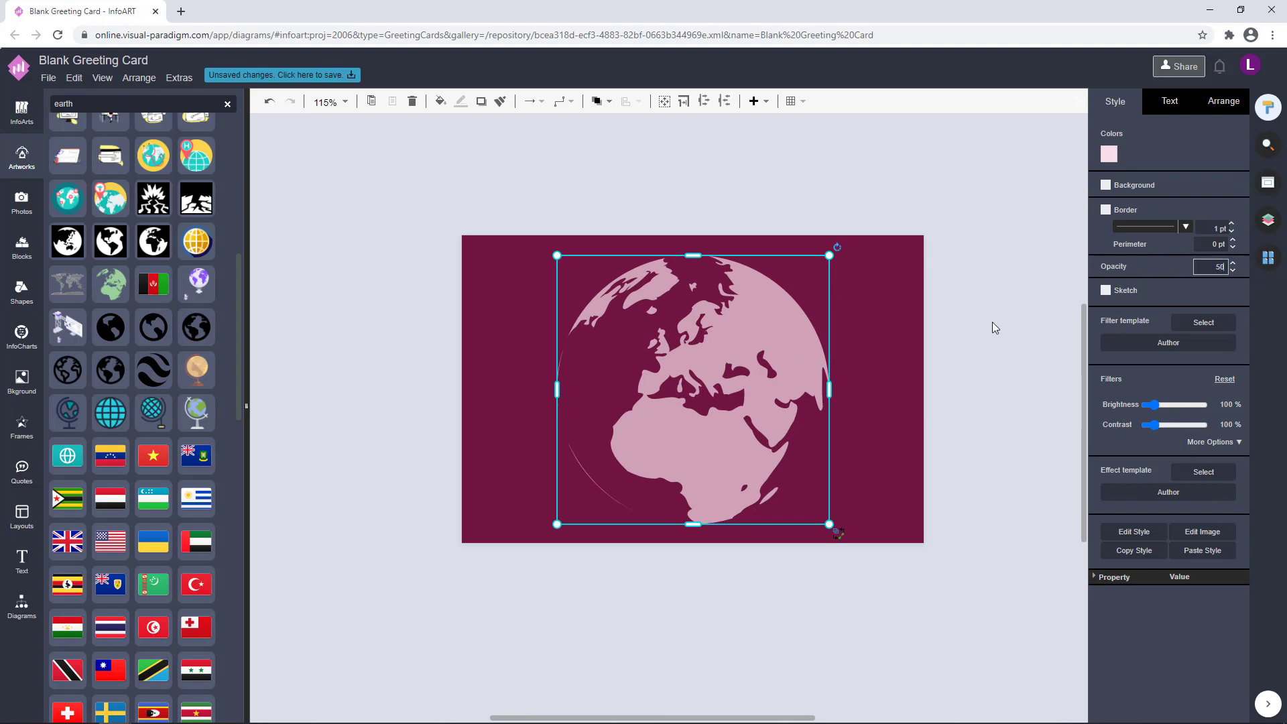
pyautogui.click(992, 322)
# Add a new text box above the card.
pyautogui.moveTo(905, 317); pyautogui.dragTo(777, 318)
pyautogui.press('t')
pyautogui.moveTo(504, 178); pyautogui.dragTo(657, 226)
pyautogui.click(606, 349)
pyautogui.click(925, 305)
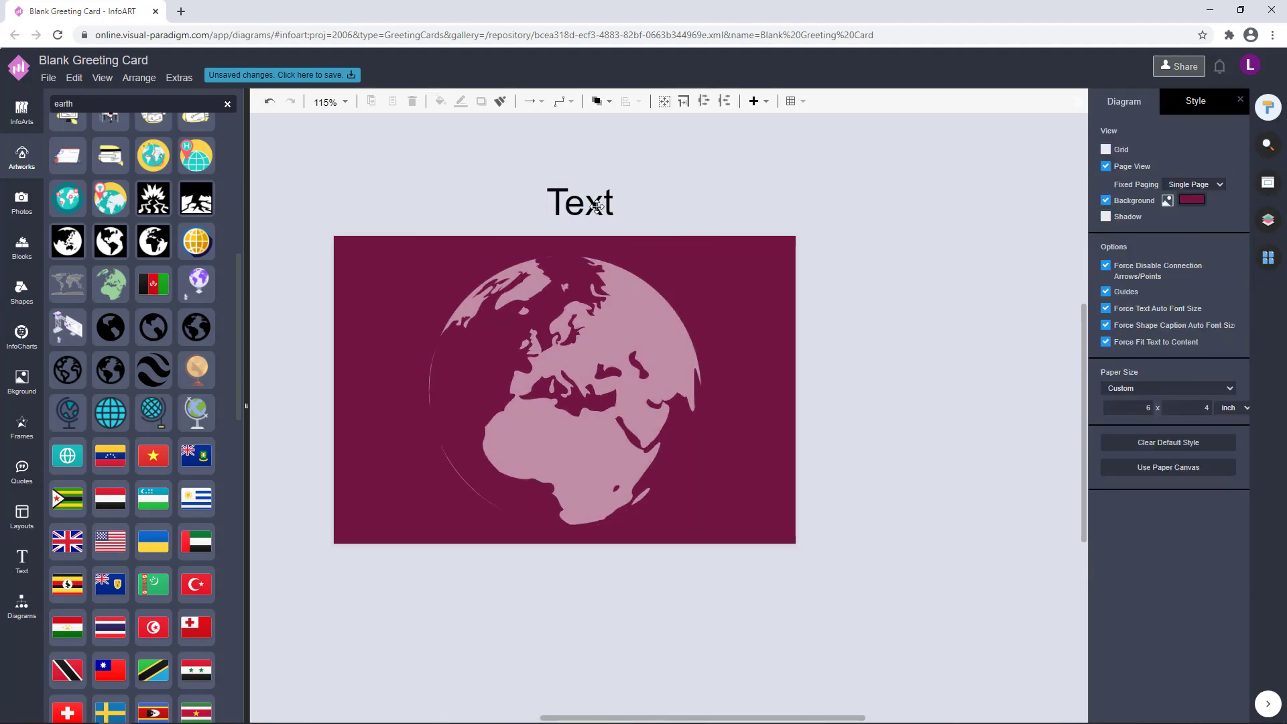
# Replace the placeholder text with "WORLD" and "CANCER DAY" on two lines.
pyautogui.click(598, 204)
pyautogui.doubleClick(597, 203)
pyautogui.write('WORLD')
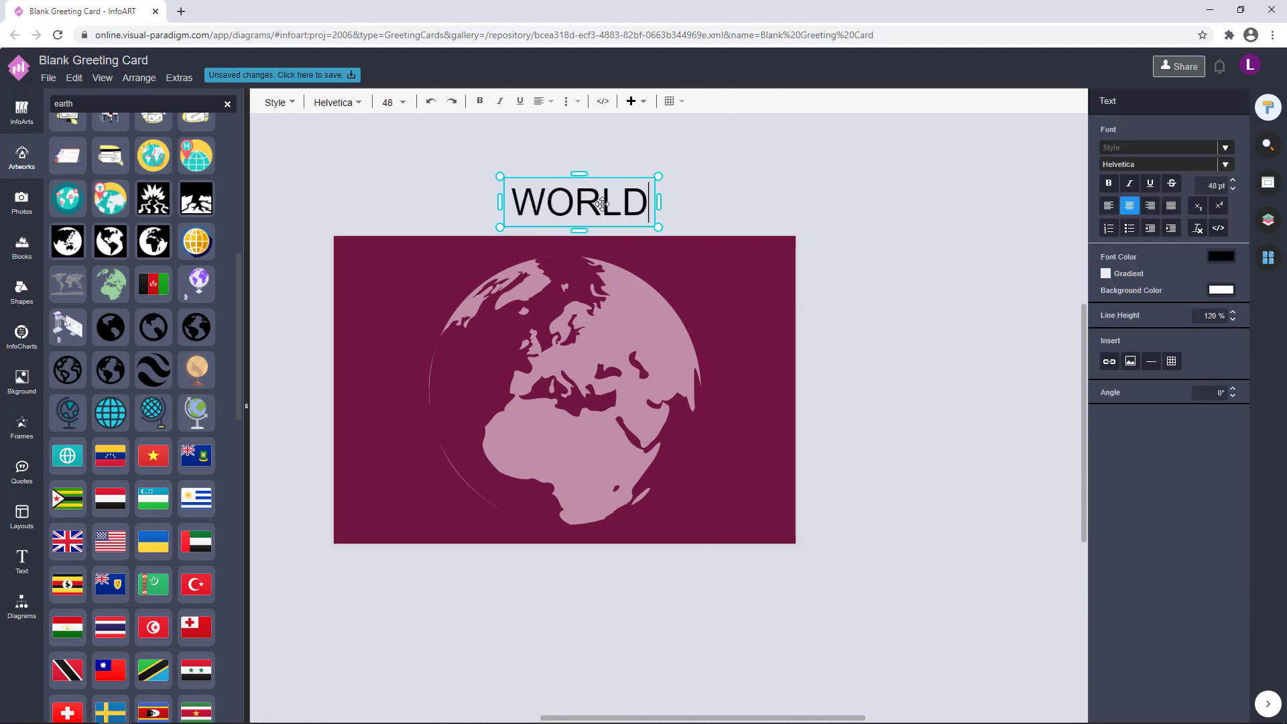
pyautogui.press('Return')
pyautogui.write('CANCER DAY')
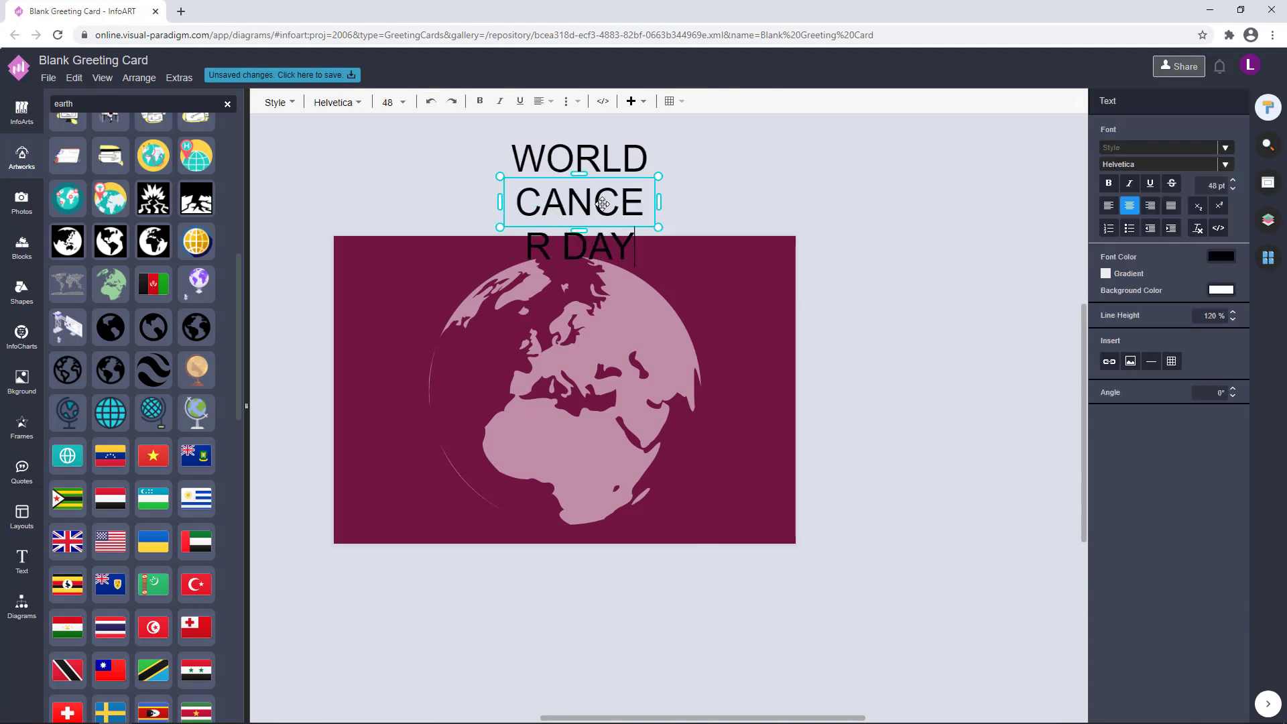
pyautogui.click(750, 209)
# Move and enlarge the heading over the middle of the globe and set its font colour to white.
pyautogui.moveTo(579, 269); pyautogui.dragTo(550, 373)
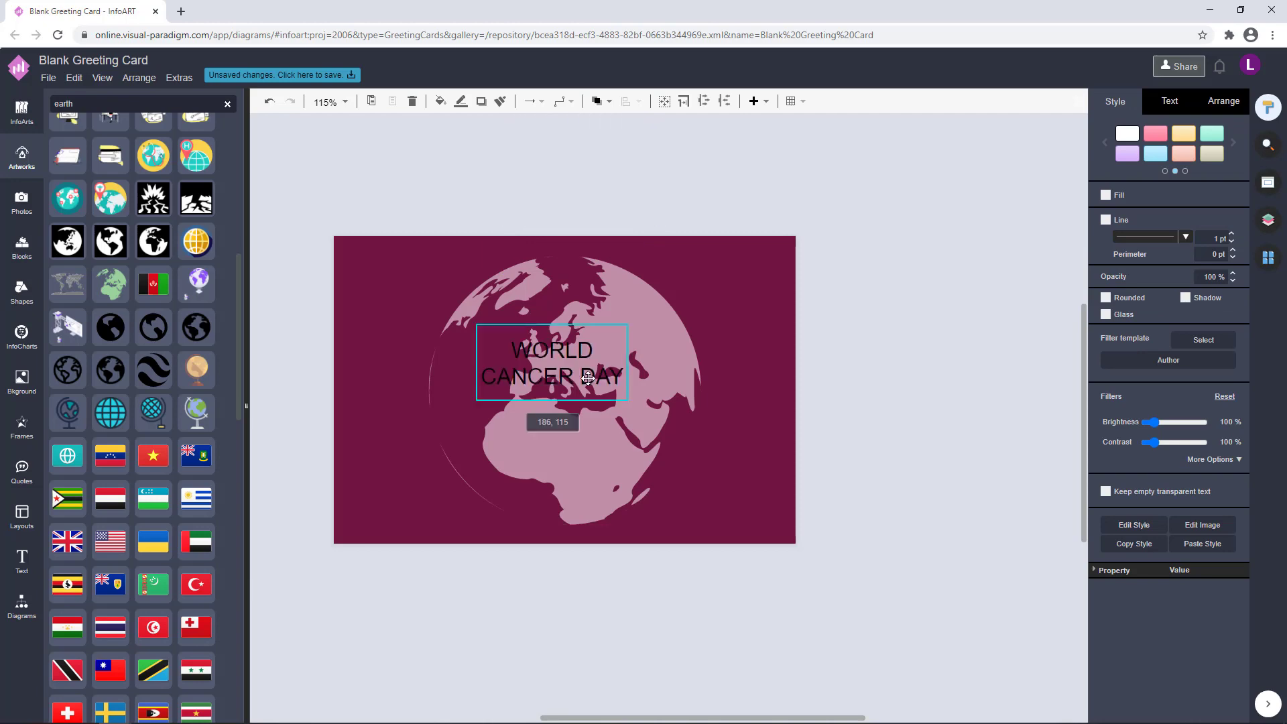
pyautogui.moveTo(624, 401); pyautogui.dragTo(685, 450)
pyautogui.click(1170, 100)
pyautogui.click(1221, 252)
pyautogui.click(1127, 384)
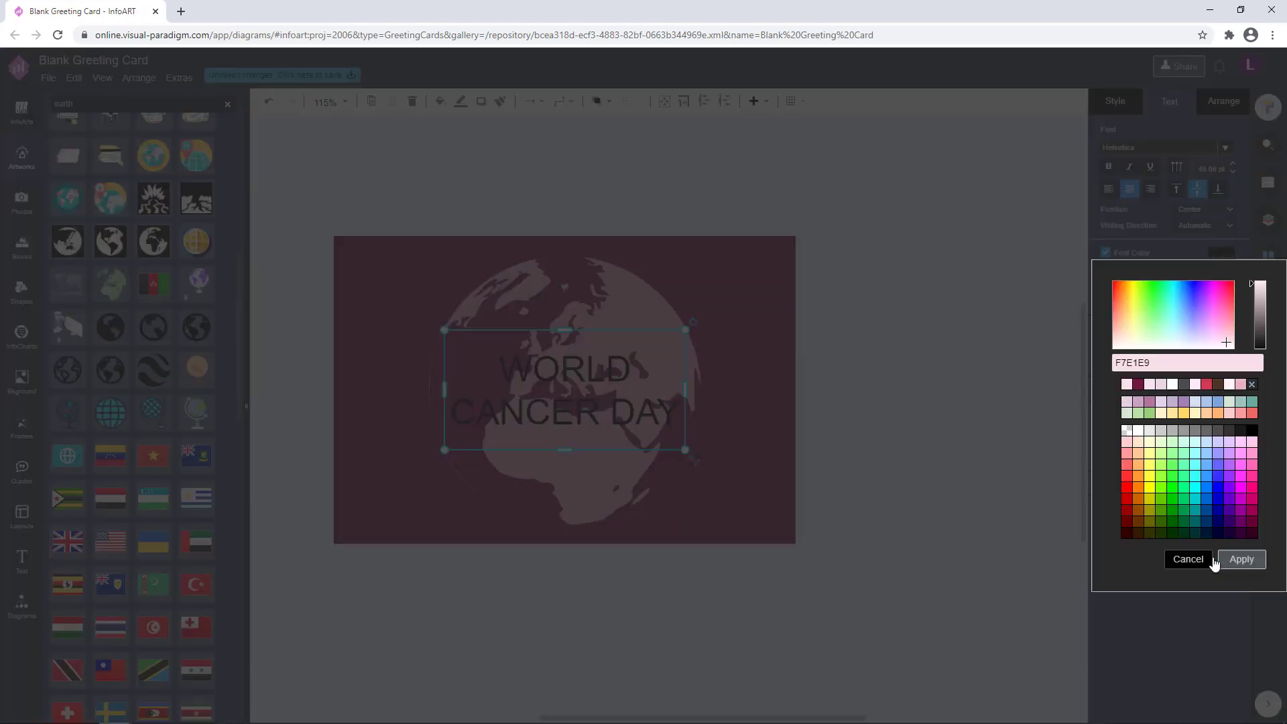
pyautogui.click(1141, 434)
pyautogui.click(1241, 559)
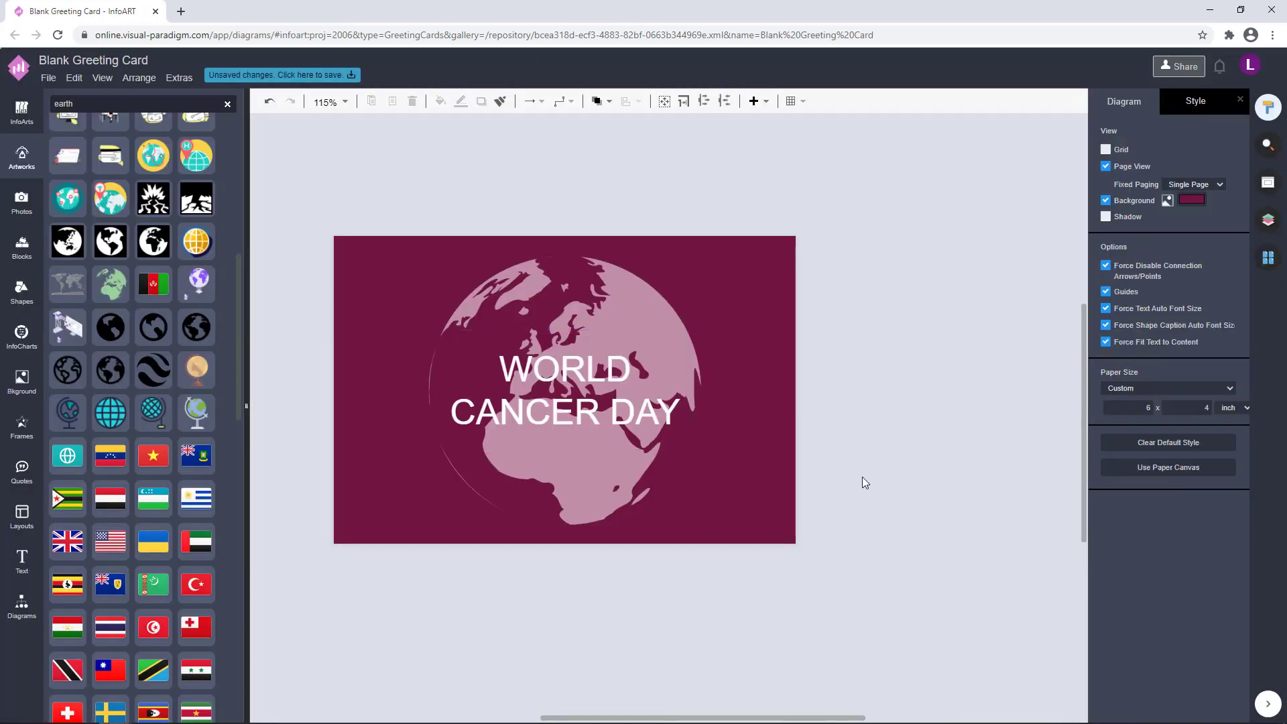
# Set the heading's font to Candal.
pyautogui.click(1225, 147)
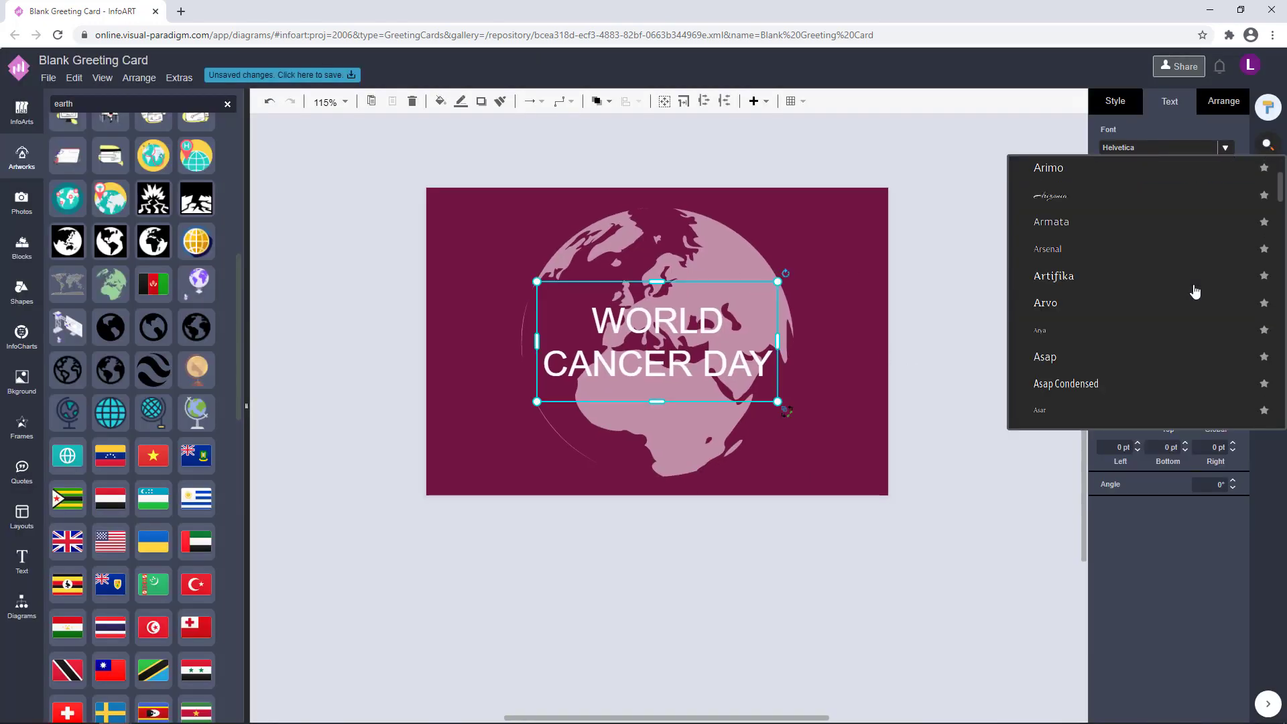
pyautogui.scroll(-3, 1192, 290)
pyautogui.scroll(-10, 1116, 282)
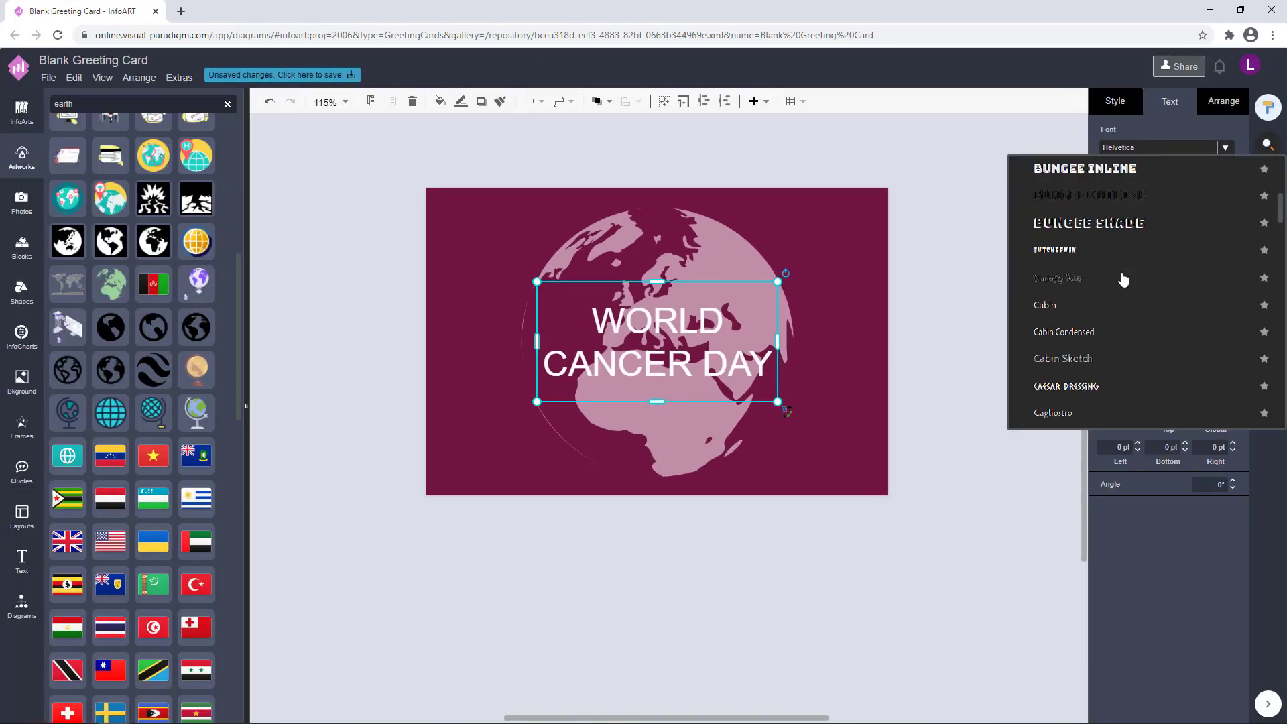
pyautogui.click(1103, 354)
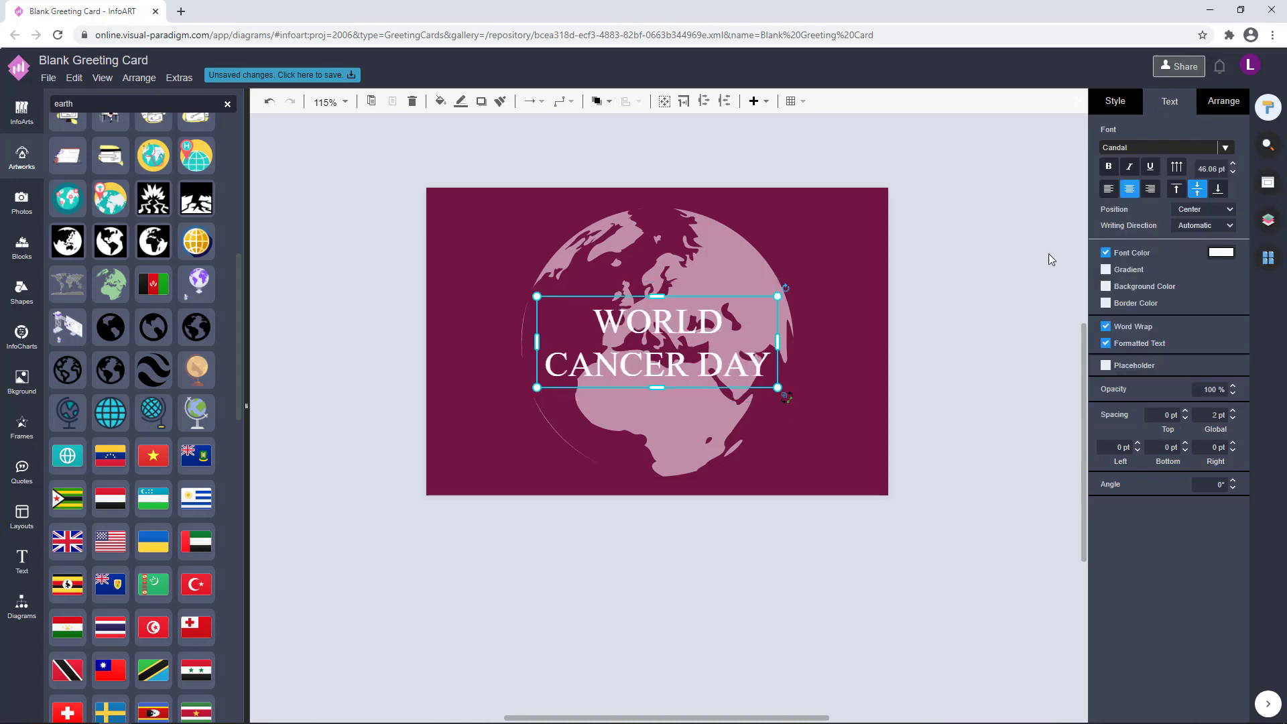
# Change the heading's font to Lexend Deca.
pyautogui.click(1231, 150)
pyautogui.scroll(-15, 1087, 356)
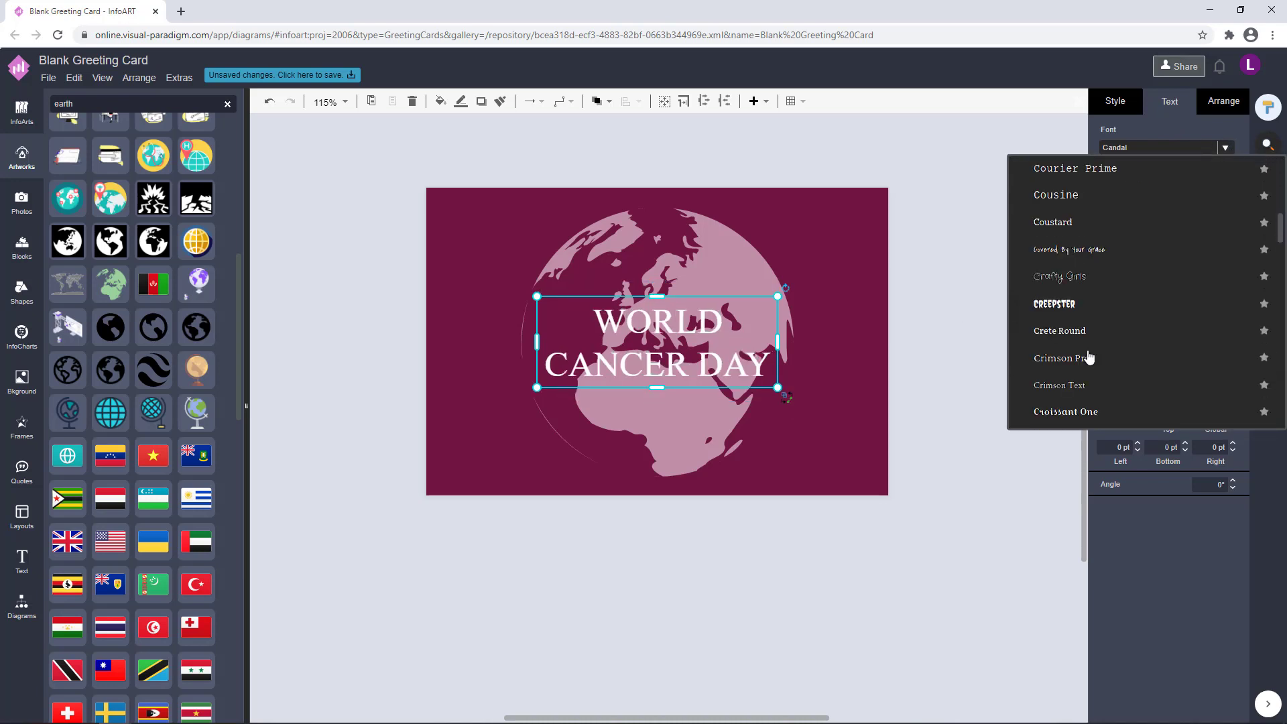
pyautogui.scroll(-15, 1089, 357)
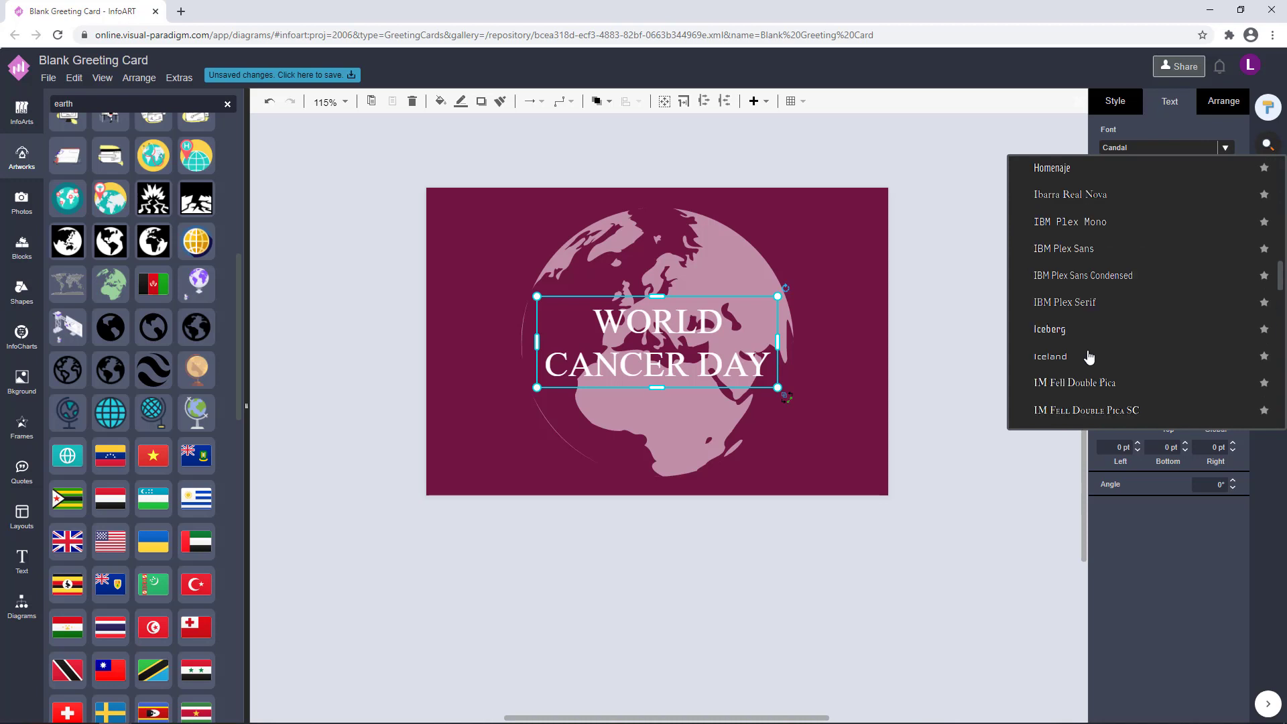
pyautogui.scroll(-10, 1088, 352)
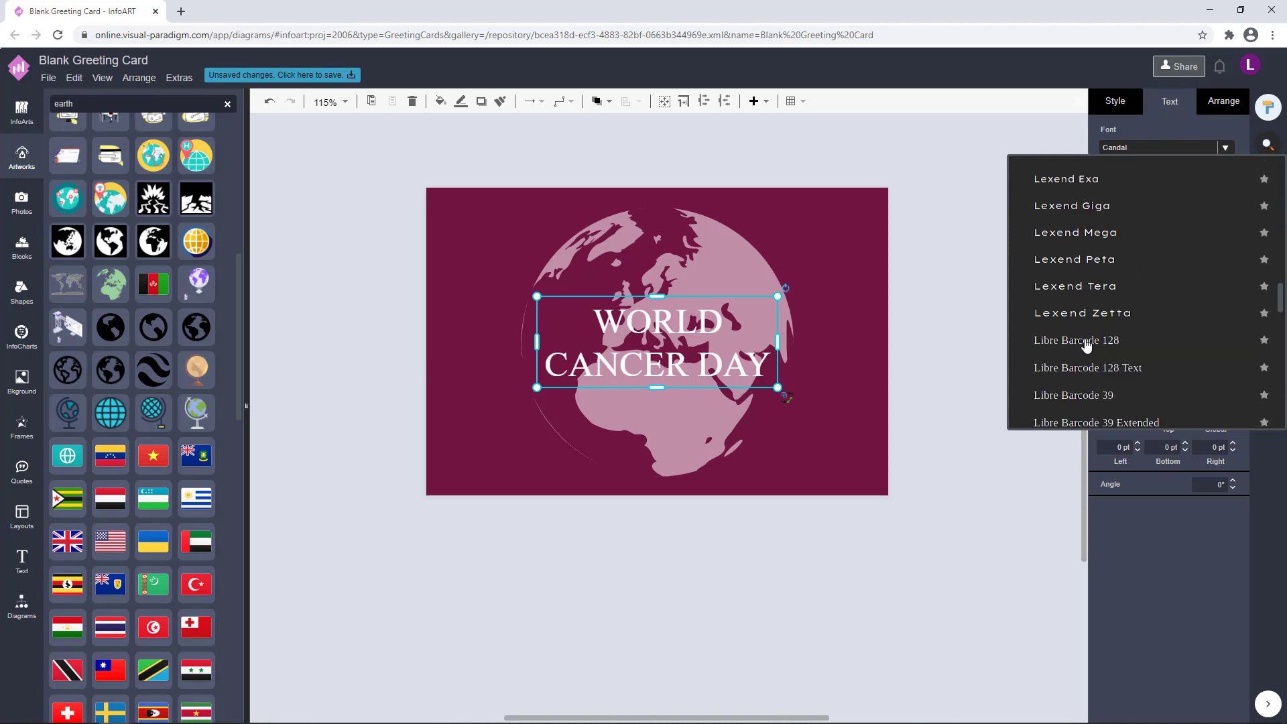
pyautogui.scroll(3, 1108, 351)
pyautogui.click(1099, 398)
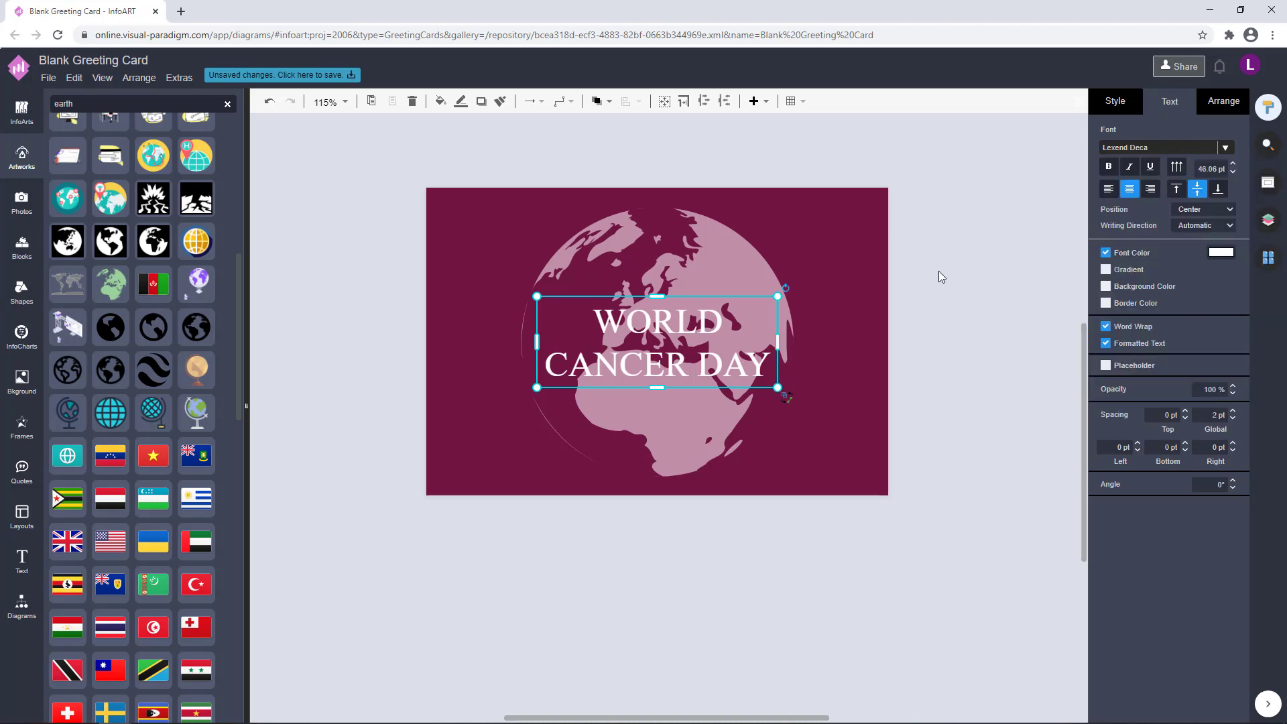
# Try ABeeZee on the whole heading text, settle on Bebas Neue, and set the line height to 110%.
pyautogui.press('F2')
pyautogui.click(1225, 166)
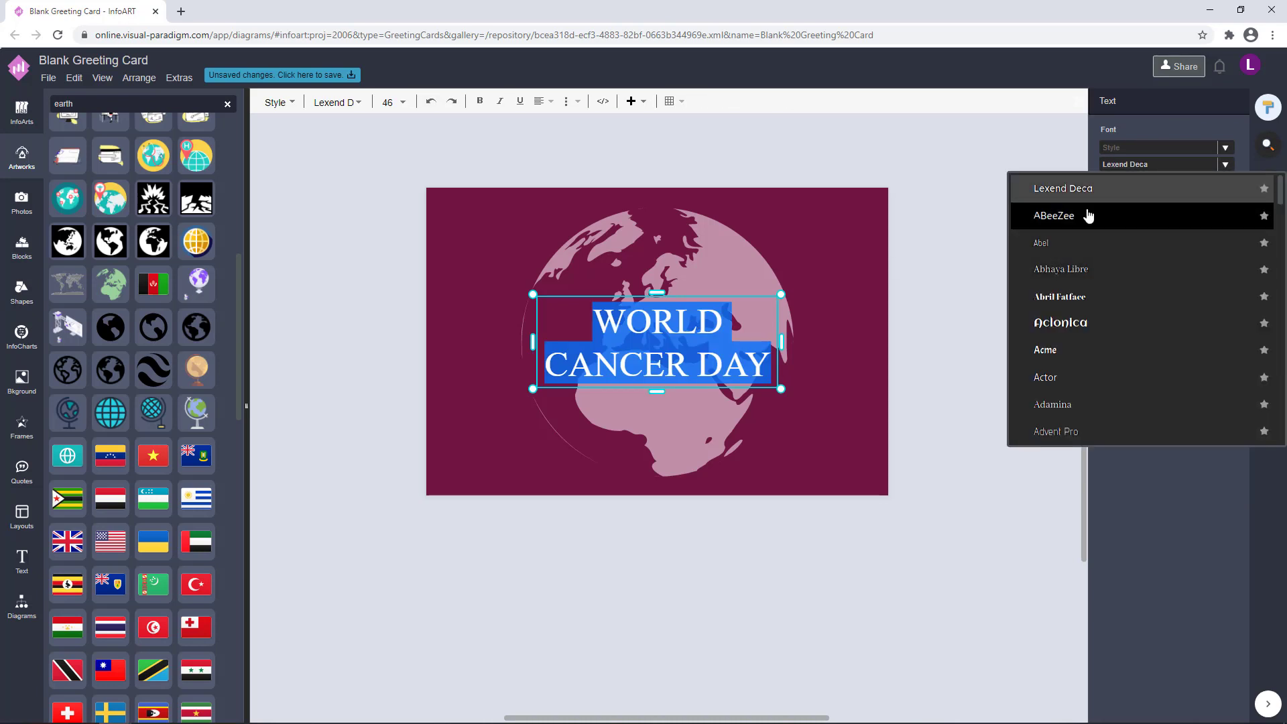
pyautogui.click(1085, 211)
pyautogui.click(1226, 165)
pyautogui.scroll(-15, 1128, 322)
pyautogui.scroll(20, 1118, 330)
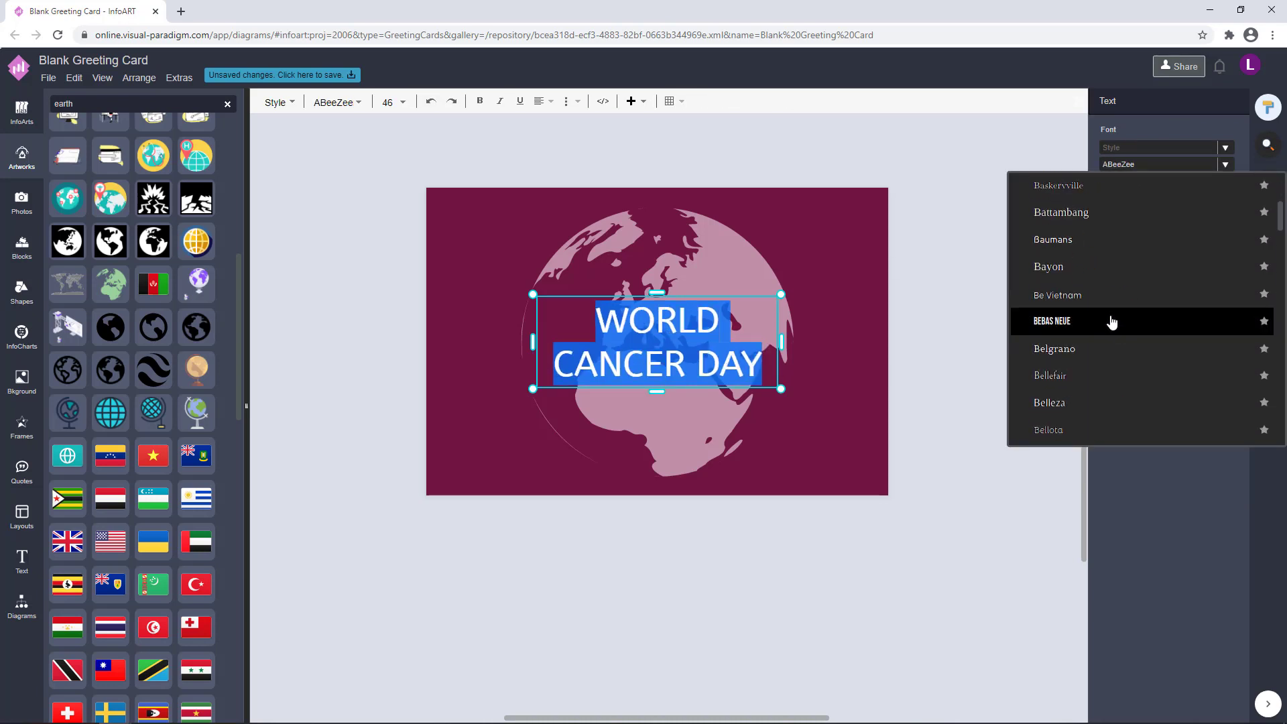
pyautogui.click(1113, 328)
pyautogui.click(1233, 320)
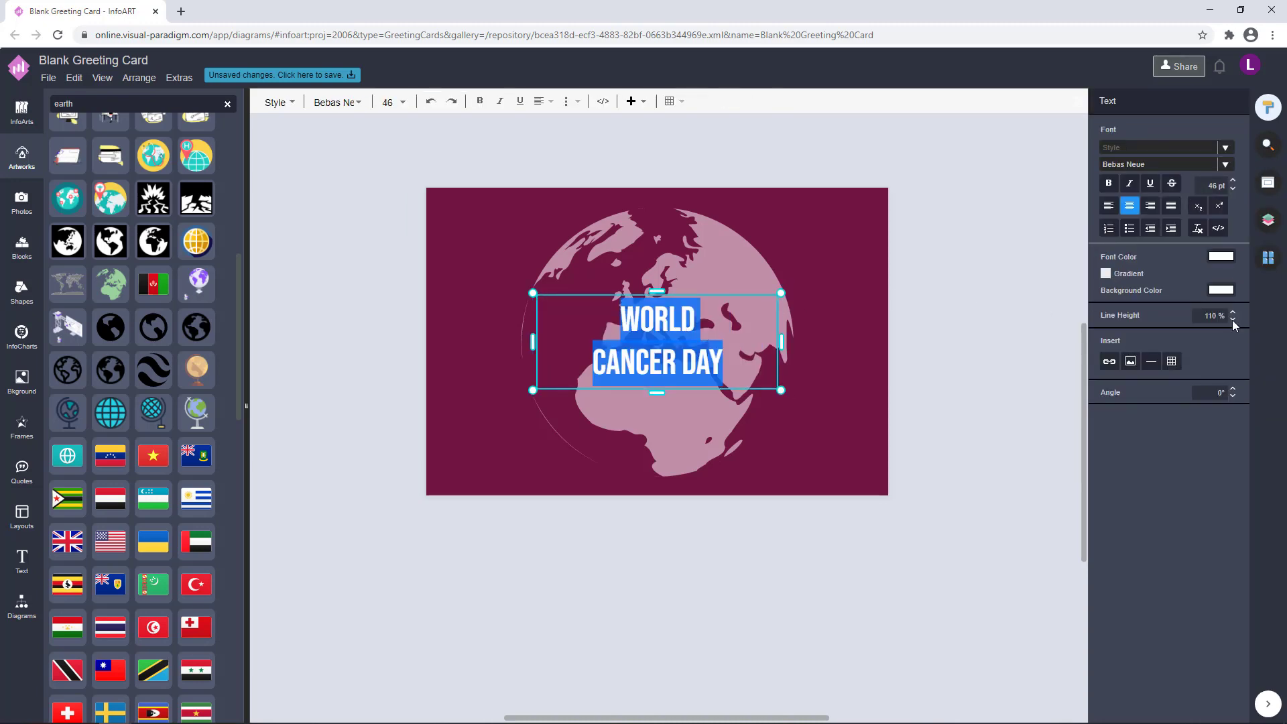
pyautogui.click(1010, 335)
# Shrink the heading and move it to the card's upper-right corner, and lower the globe's opacity further.
pyautogui.moveTo(734, 340); pyautogui.dragTo(541, 350)
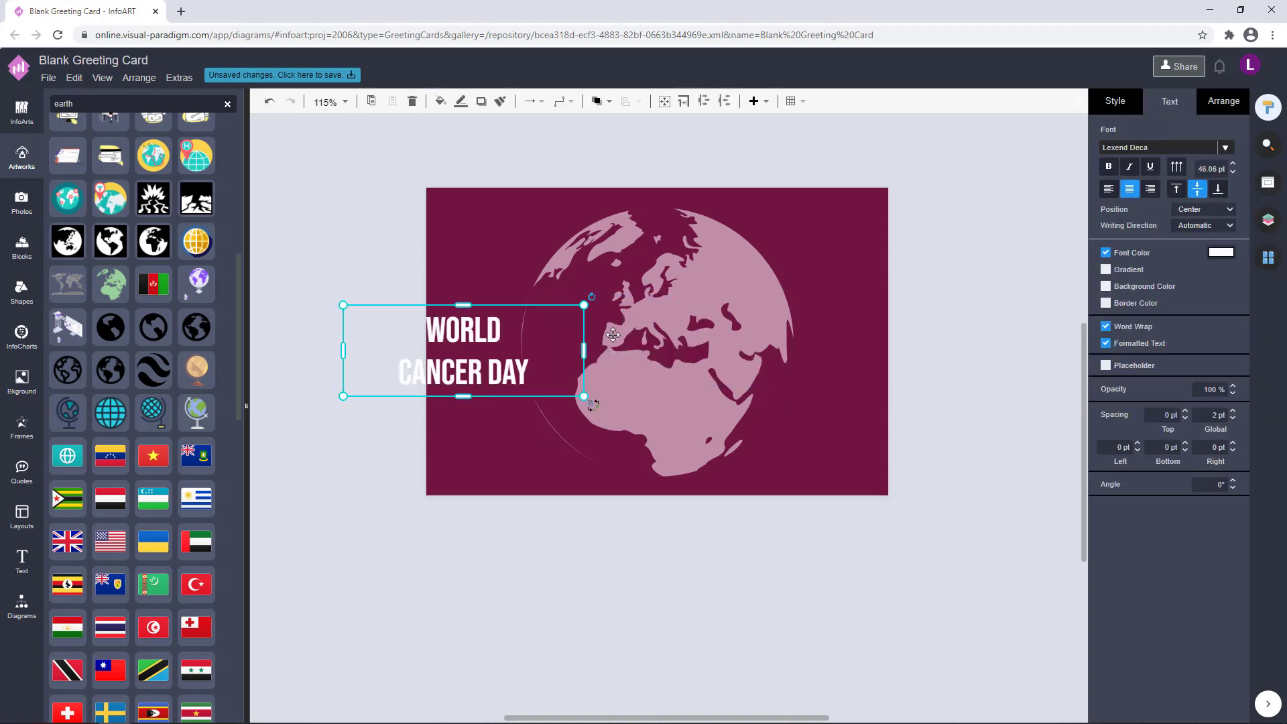
pyautogui.moveTo(583, 305); pyautogui.dragTo(890, 224)
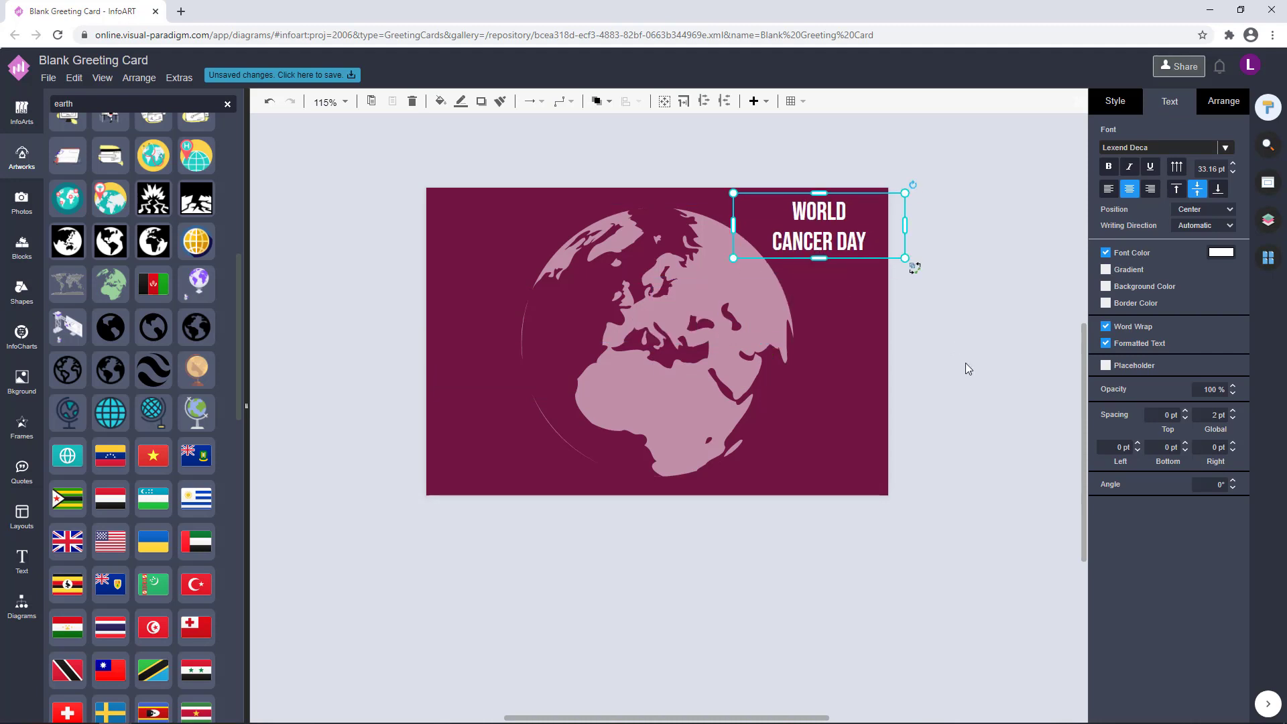
pyautogui.press('Tab')
pyautogui.click(1117, 111)
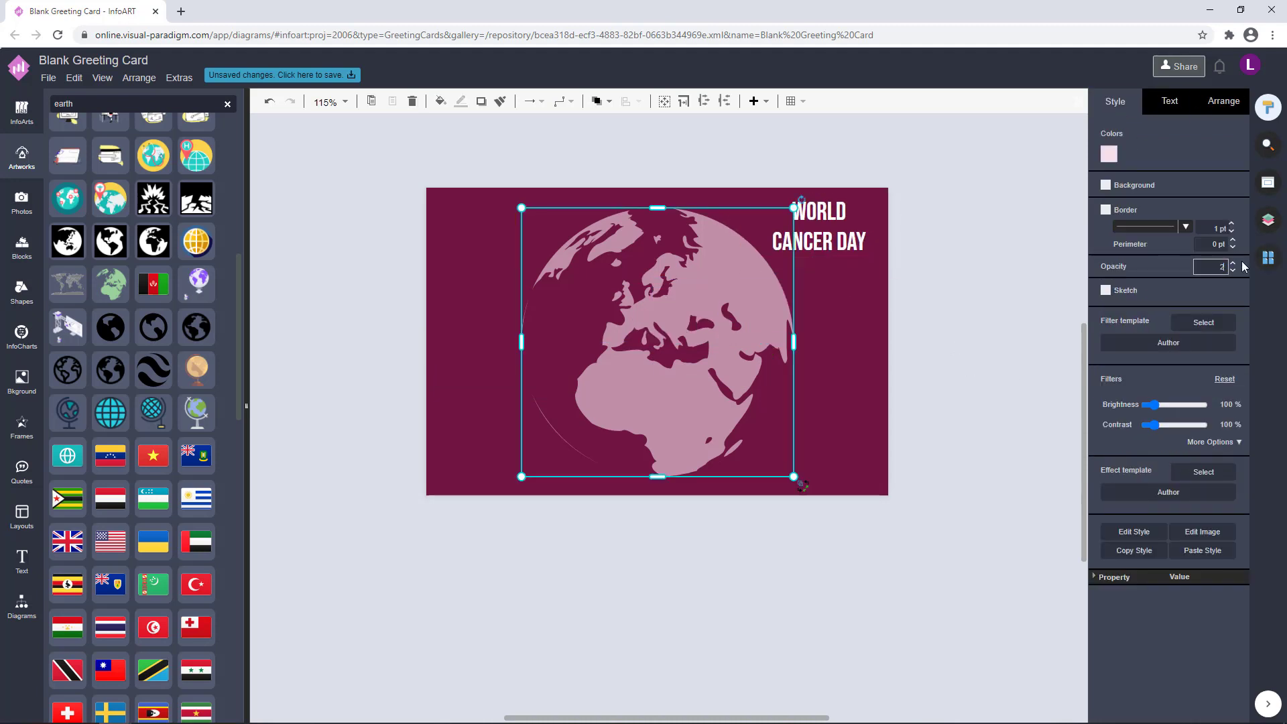
pyautogui.click(890, 364)
# Move the heading back to the middle of the globe and enlarge it.
pyautogui.moveTo(828, 241); pyautogui.dragTo(675, 360)
pyautogui.doubleClick(675, 359)
pyautogui.click(735, 318)
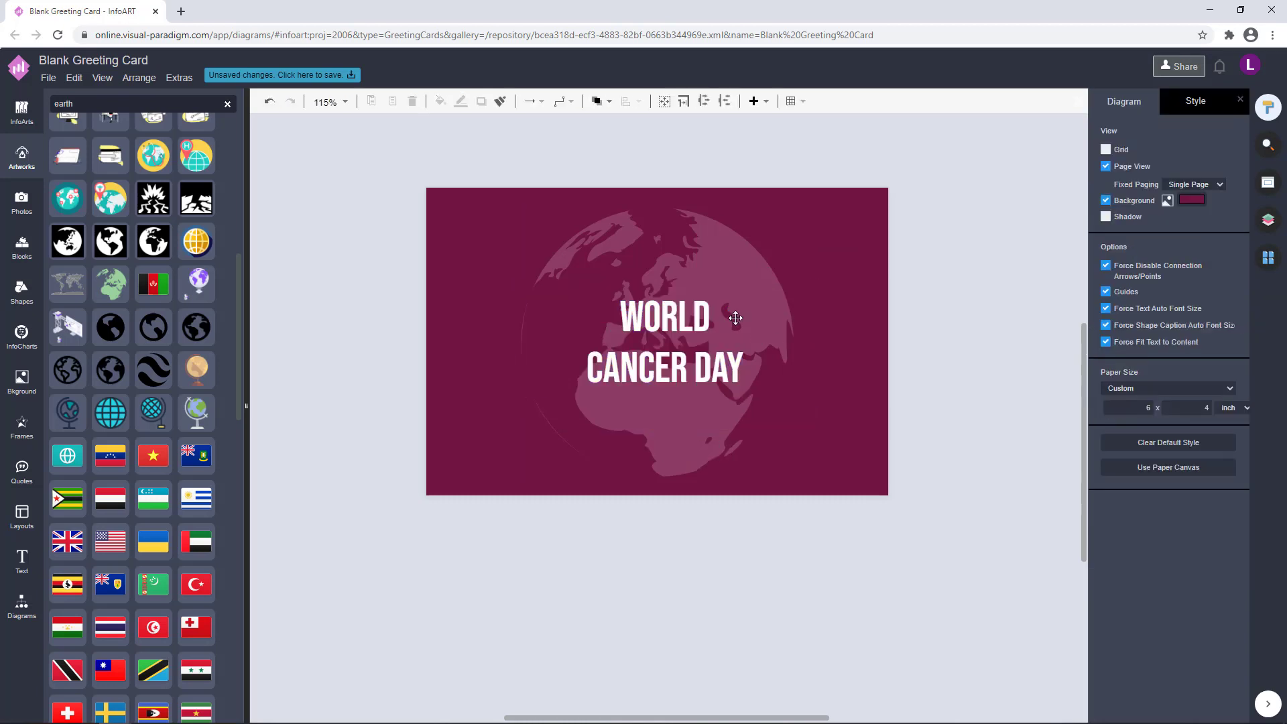
# Add a second text box below the card and select its placeholder text for editing.
pyautogui.moveTo(21, 562); pyautogui.dragTo(578, 602)
pyautogui.moveTo(445, 608); pyautogui.dragTo(533, 585)
pyautogui.doubleClick(533, 586)
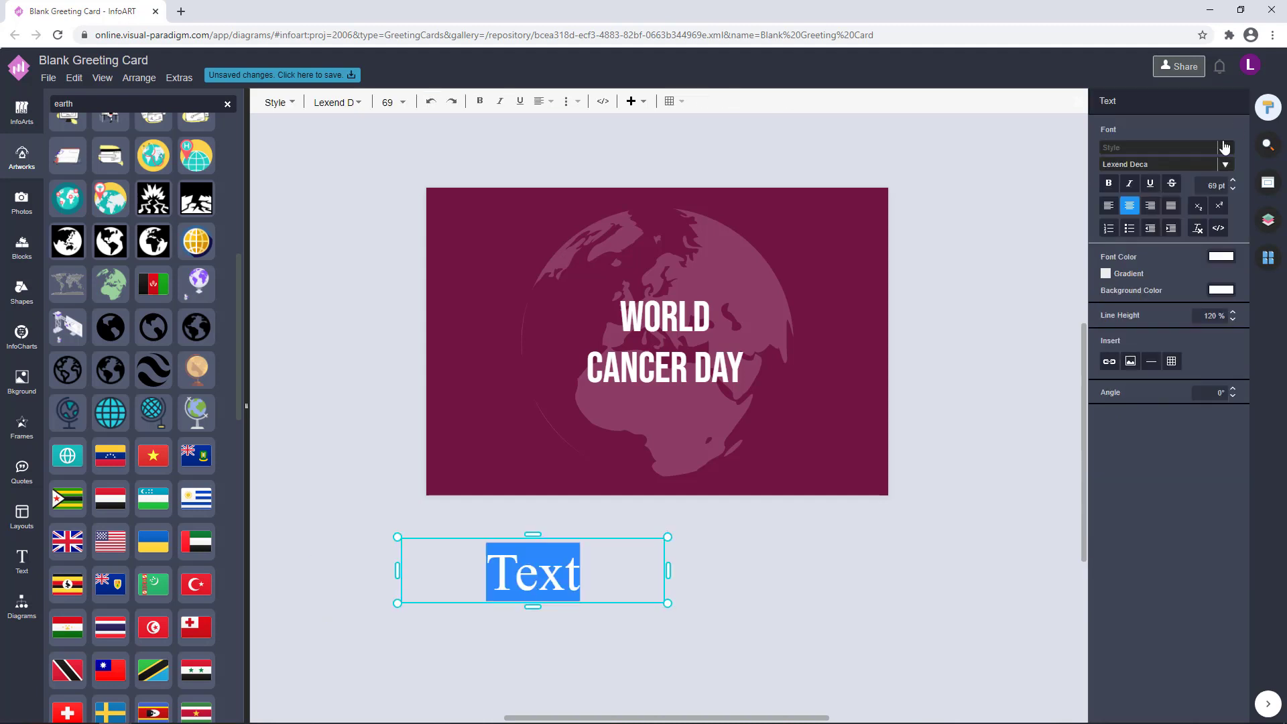
# Set the font of the new placeholder text to Bebas Neue.
pyautogui.click(1226, 164)
pyautogui.scroll(-10, 1123, 272)
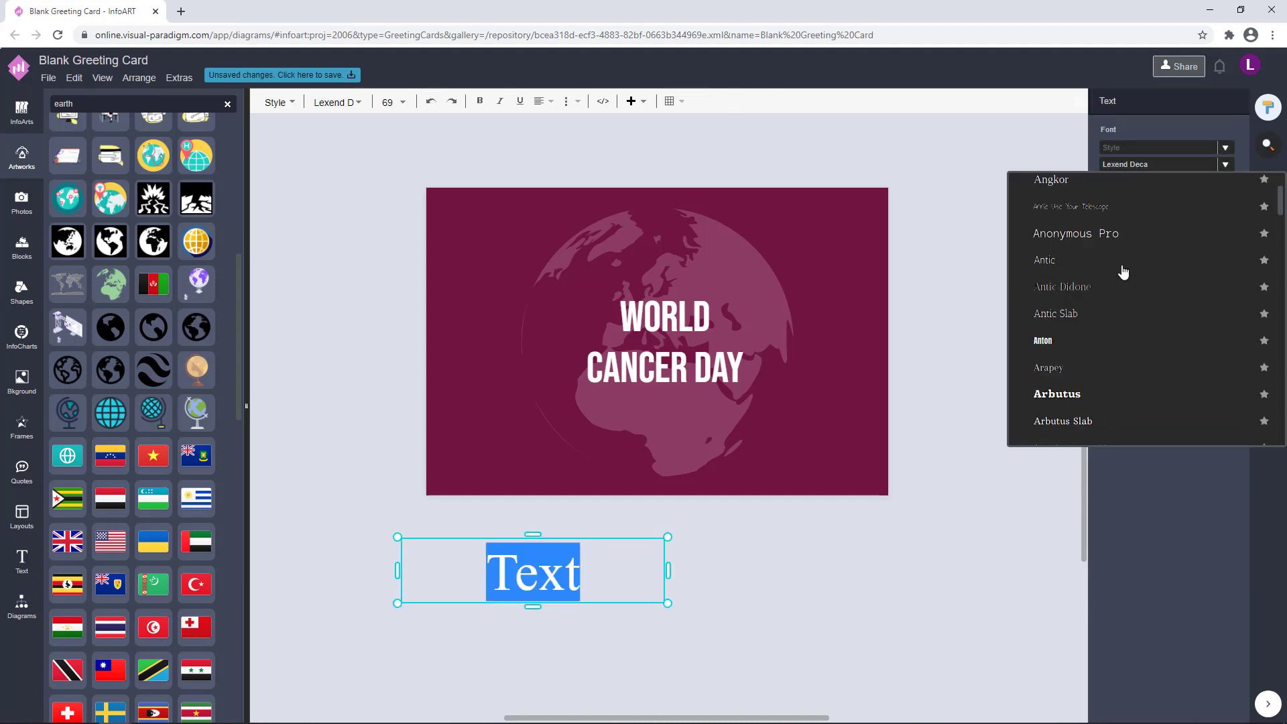
pyautogui.scroll(-15, 1123, 272)
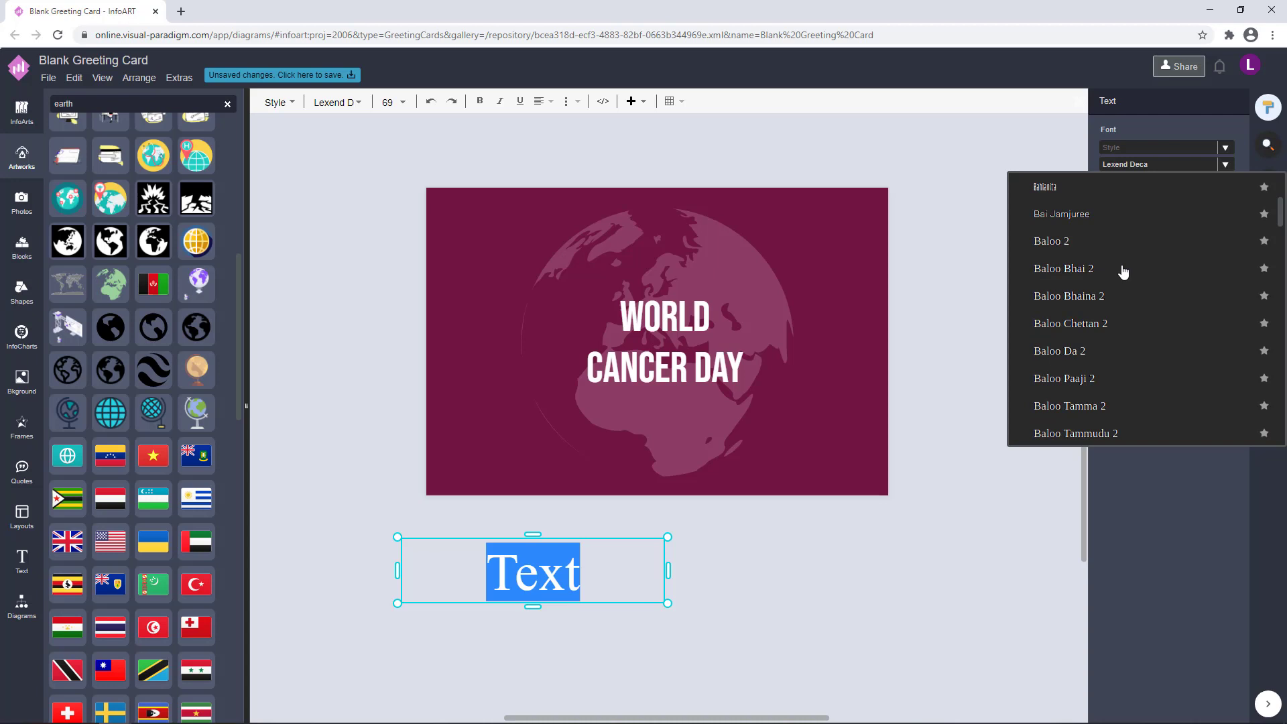
pyautogui.scroll(-10, 1123, 272)
pyautogui.click(1120, 345)
pyautogui.click(593, 603)
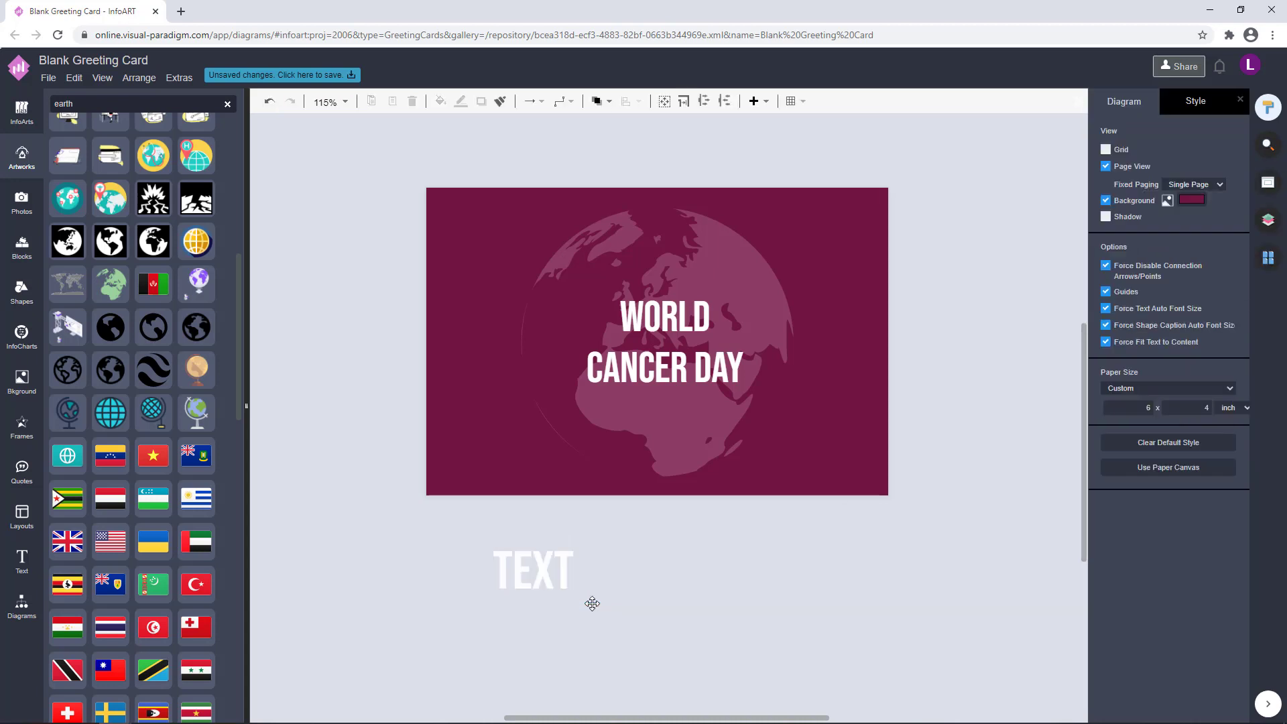
# Enter "WORLD" and "CANCER DAY" on two lines in the new text box and resize the box around them.
pyautogui.doubleClick(526, 574)
pyautogui.write('WORLD')
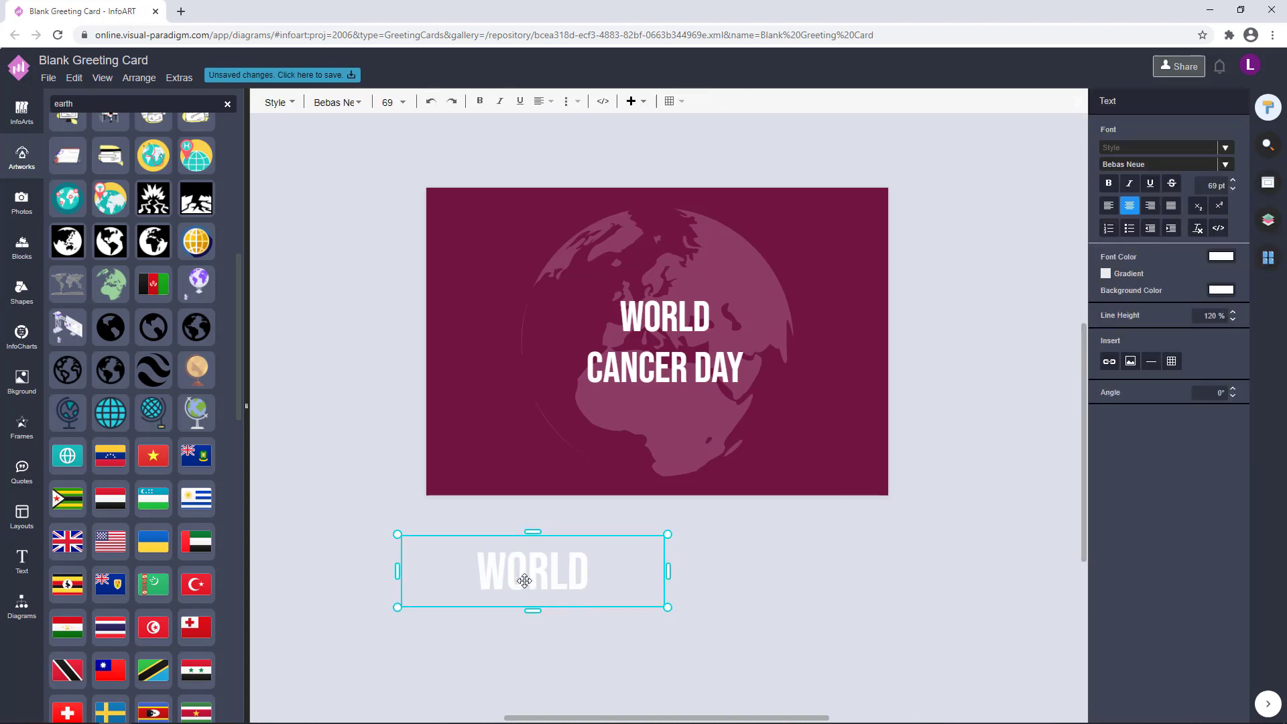
pyautogui.press('Return')
pyautogui.write('CANCER DAY')
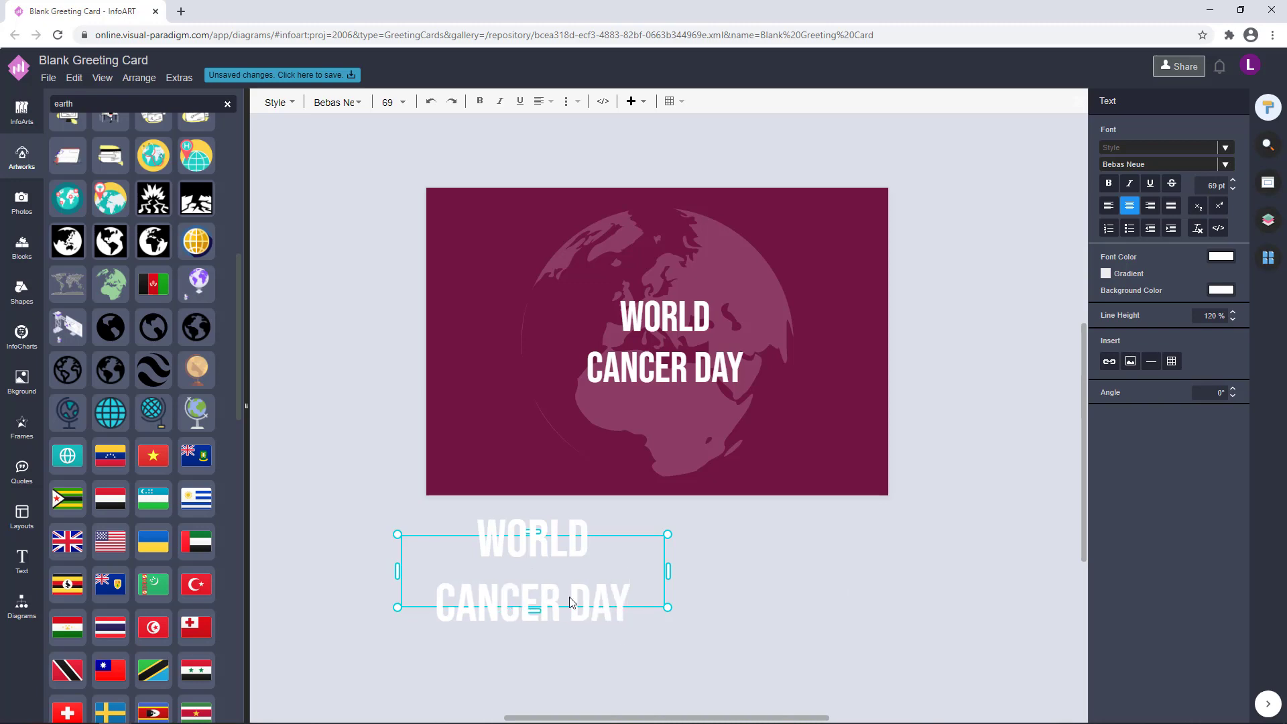
pyautogui.click(564, 647)
pyautogui.moveTo(533, 642); pyautogui.dragTo(533, 618)
# Set the line height of the text in the box below the card to 100 %.
pyautogui.doubleClick(540, 580)
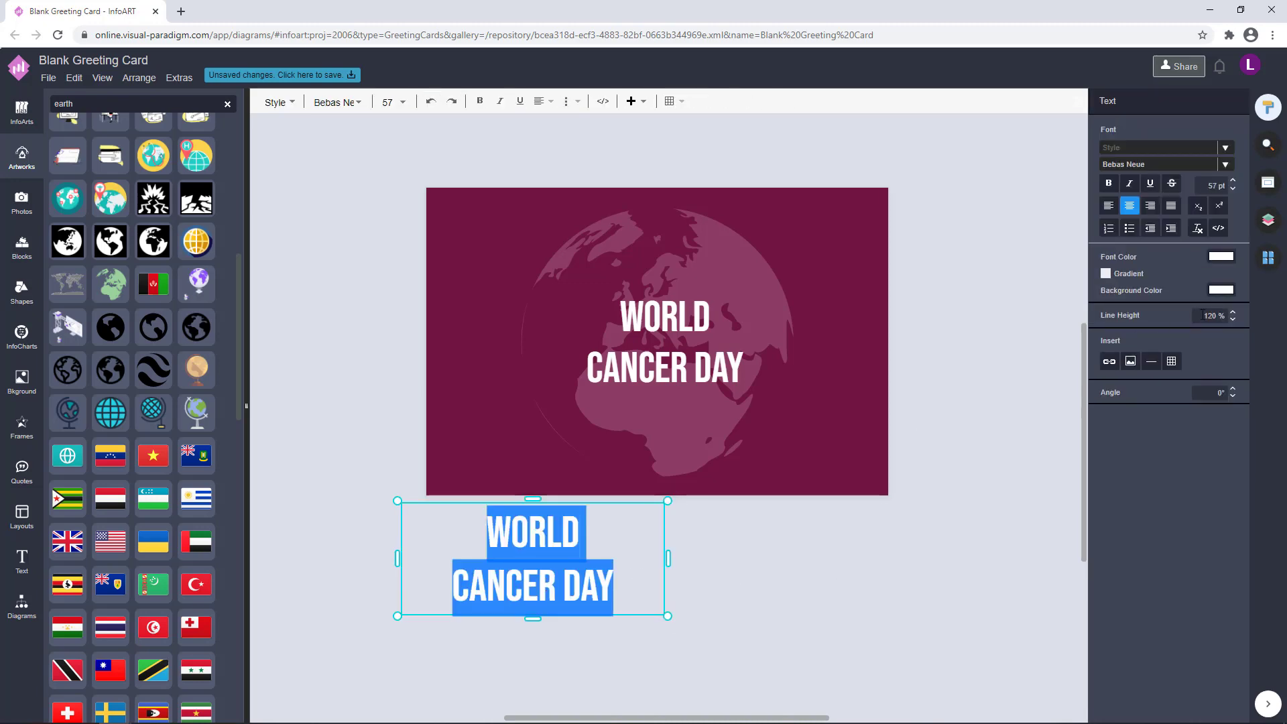
pyautogui.moveTo(1203, 315); pyautogui.dragTo(1257, 311)
pyautogui.write('100')
pyautogui.click(805, 541)
# Delete the duplicate "WORLD CANCER DAY" text box below the card.
pyautogui.doubleClick(611, 577)
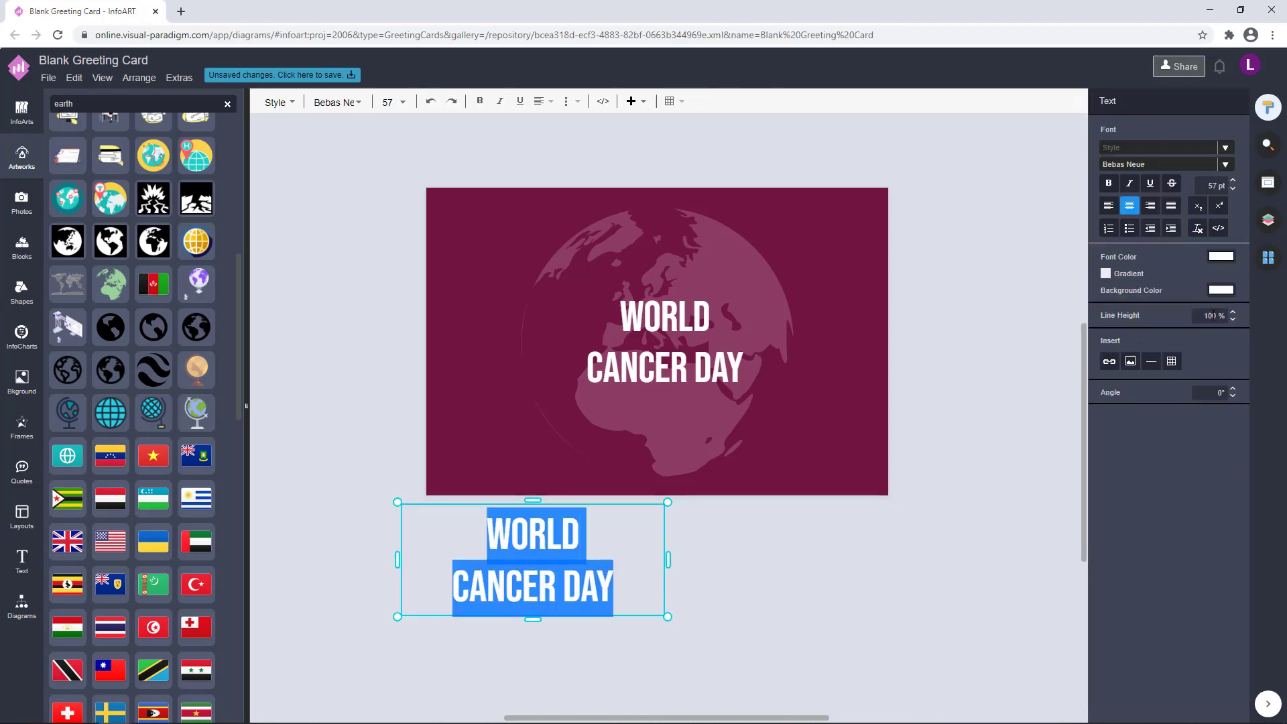
pyautogui.press('Escape')
pyautogui.press('Delete')
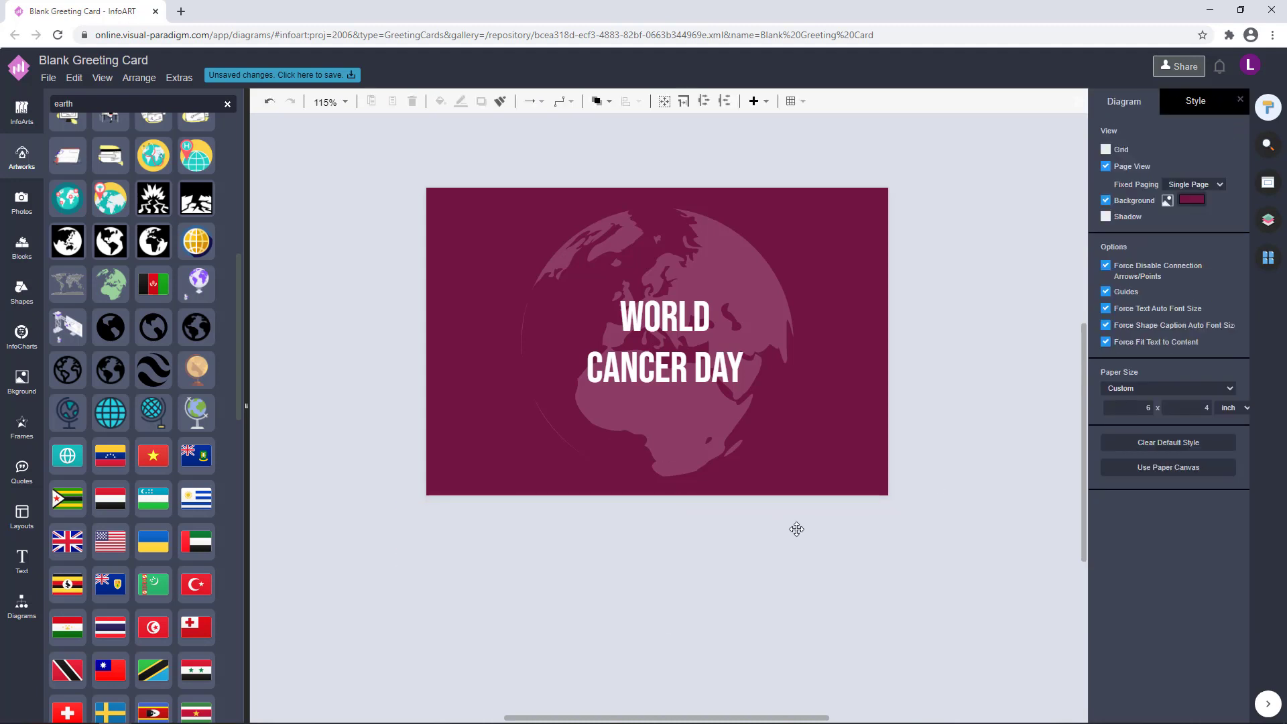
# Try the Candal and Archivo Black fonts on the heading box over the globe.
pyautogui.click(670, 302)
pyautogui.click(1169, 101)
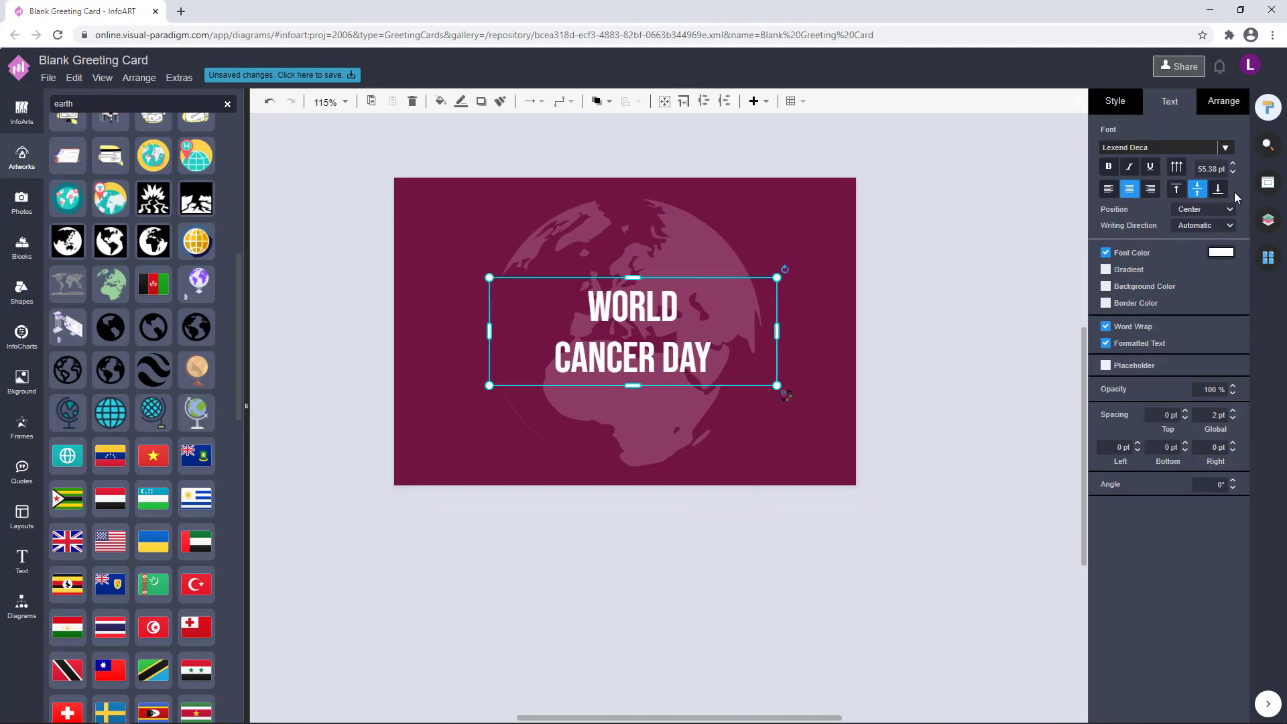
pyautogui.click(1226, 149)
pyautogui.scroll(-20, 1154, 282)
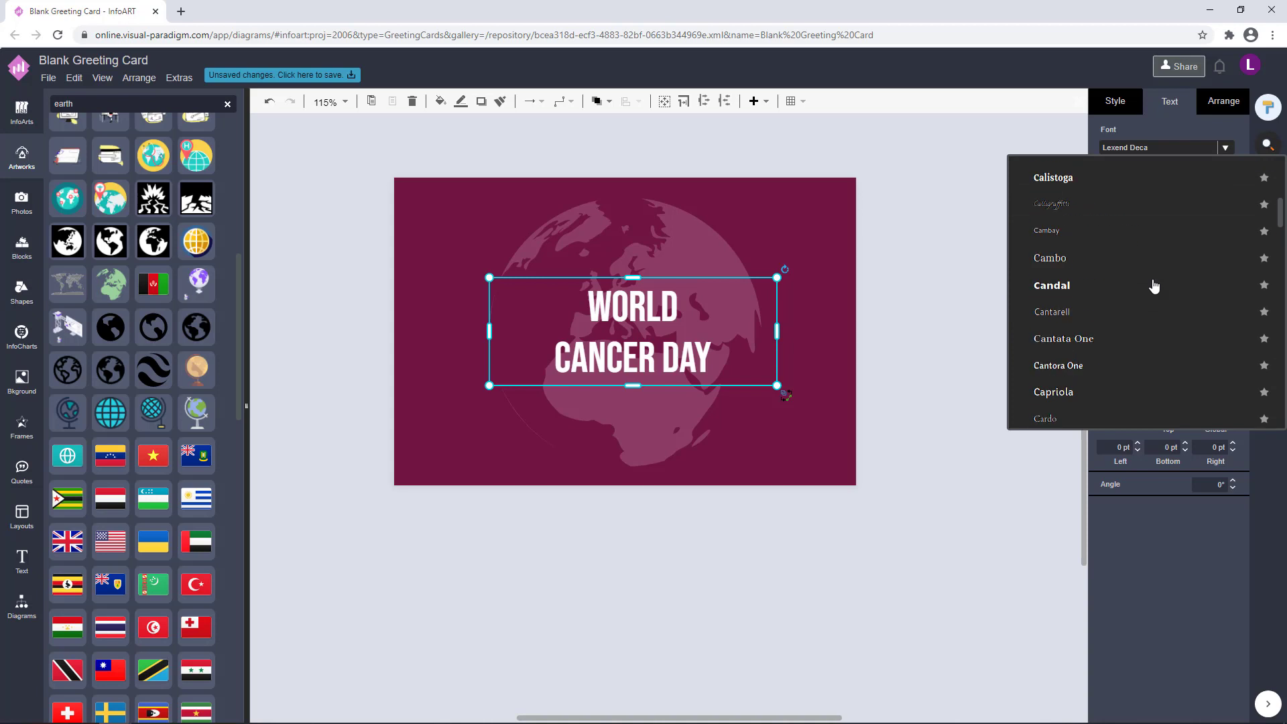
pyautogui.click(1153, 285)
pyautogui.click(1225, 147)
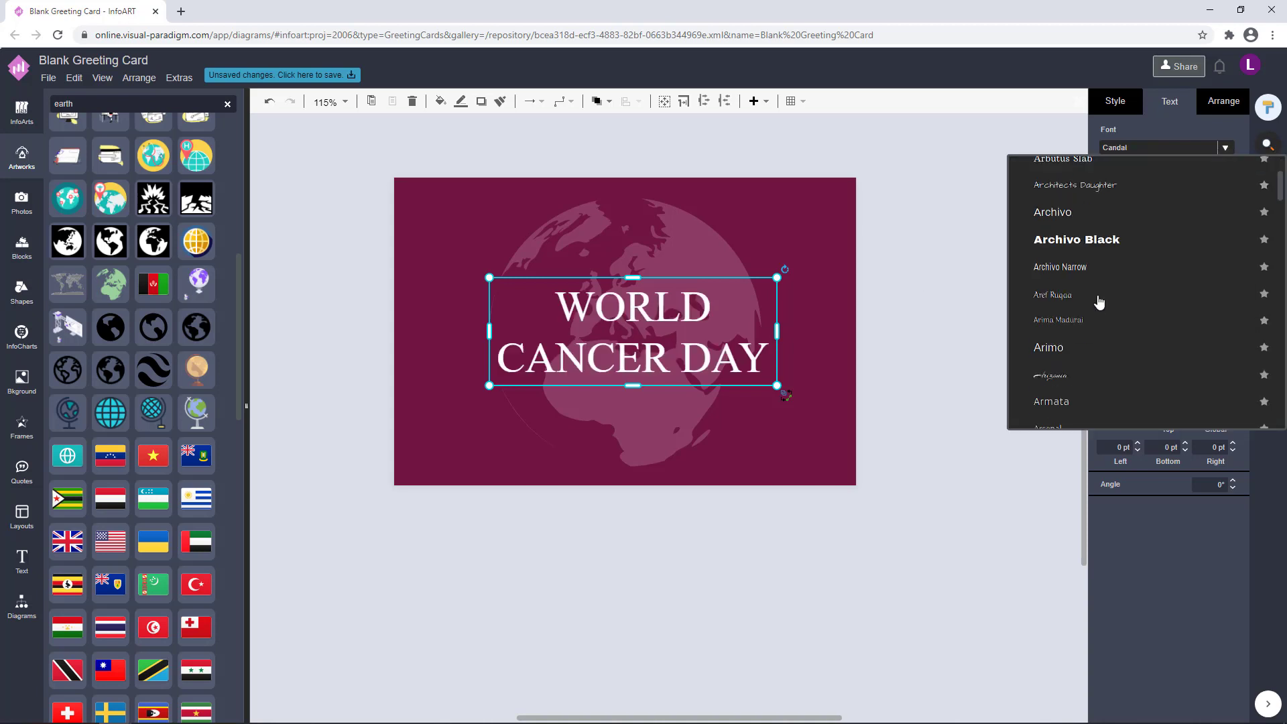
pyautogui.click(1103, 242)
pyautogui.click(1000, 260)
# Set the font of the heading's text to Days One.
pyautogui.doubleClick(677, 317)
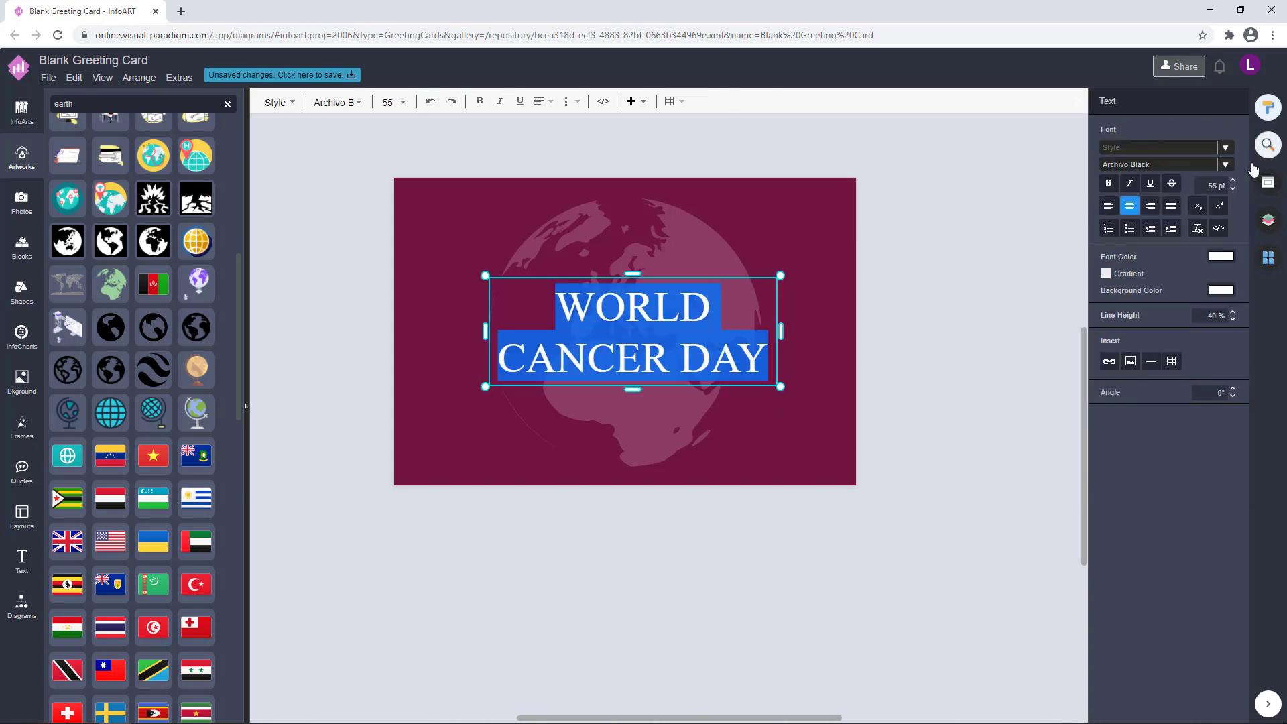
pyautogui.click(1225, 165)
pyautogui.scroll(-14, 1149, 303)
pyautogui.scroll(-15, 1149, 303)
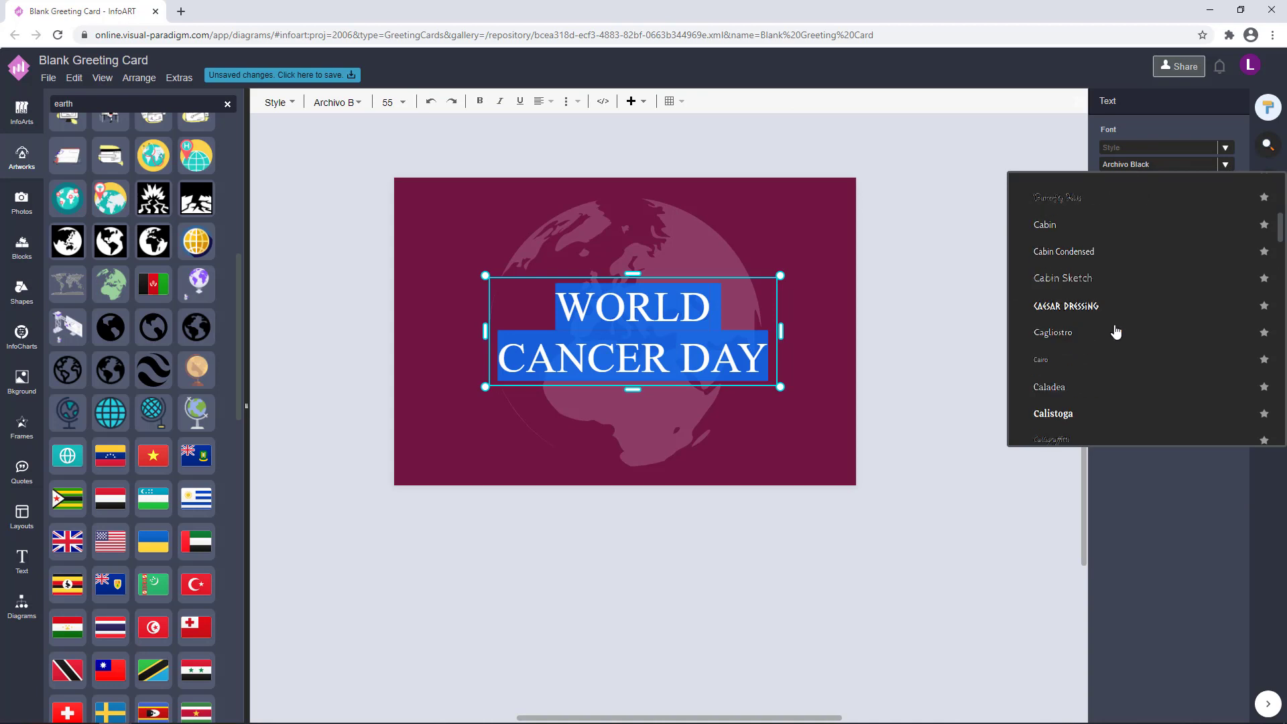
pyautogui.scroll(-4, 1116, 331)
pyautogui.scroll(-6, 1115, 328)
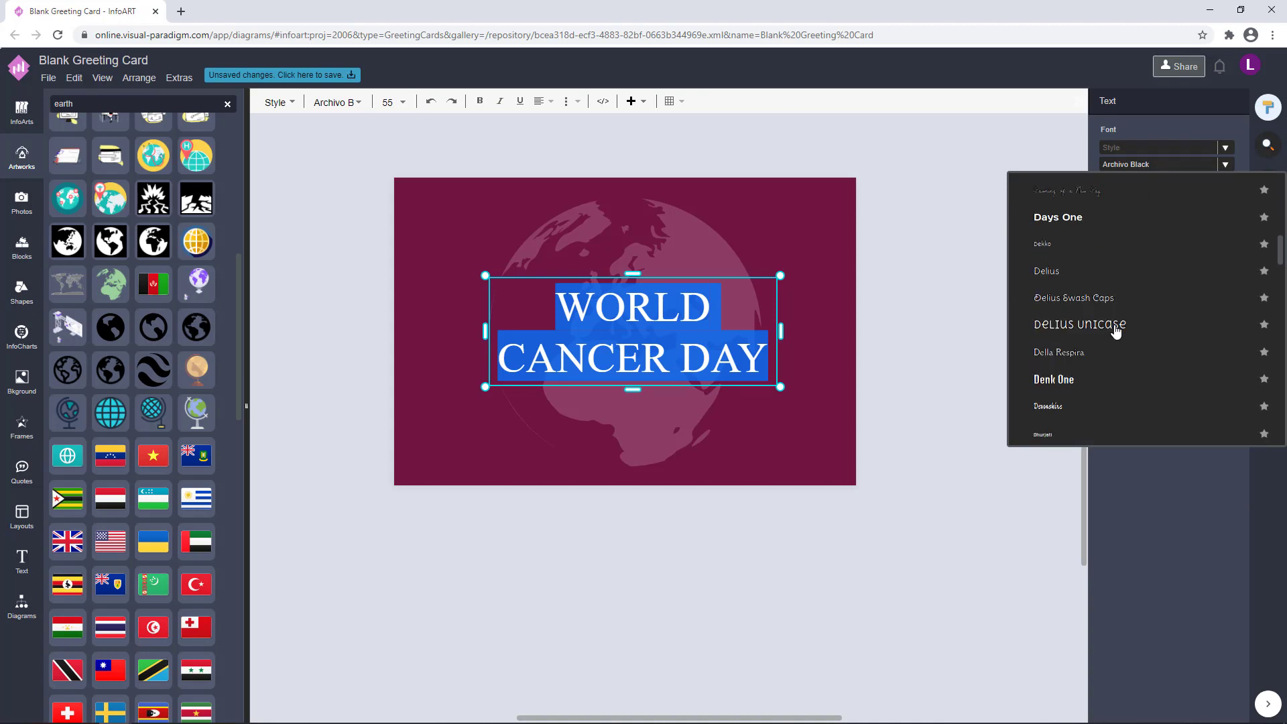
pyautogui.click(1094, 224)
pyautogui.click(650, 409)
# Resize the heading box to fit its text and centre it on the card.
pyautogui.moveTo(651, 409); pyautogui.dragTo(691, 316)
pyautogui.moveTo(639, 329); pyautogui.dragTo(646, 328)
pyautogui.click(931, 298)
pyautogui.click(746, 349)
pyautogui.moveTo(754, 367); pyautogui.dragTo(770, 372)
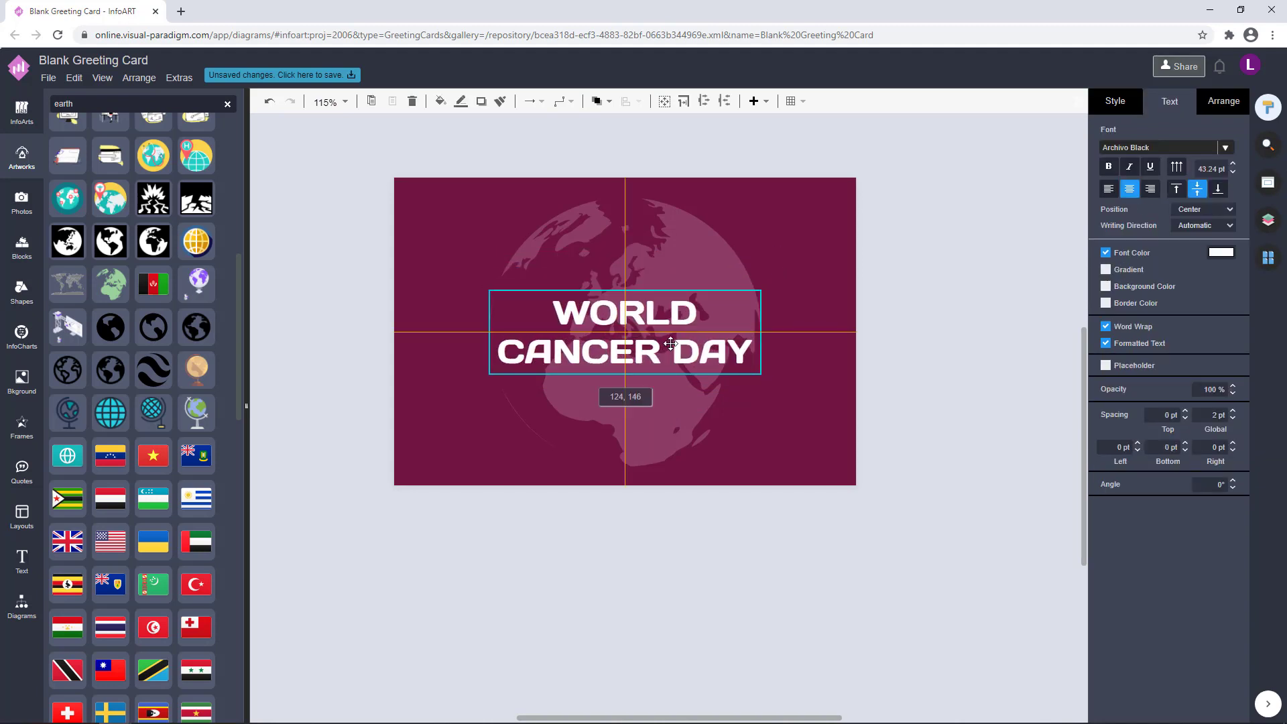
pyautogui.click(908, 304)
# Resize the globe to about 336 x 332 and centre it on the card.
pyautogui.click(758, 187)
pyautogui.moveTo(757, 185); pyautogui.dragTo(753, 194)
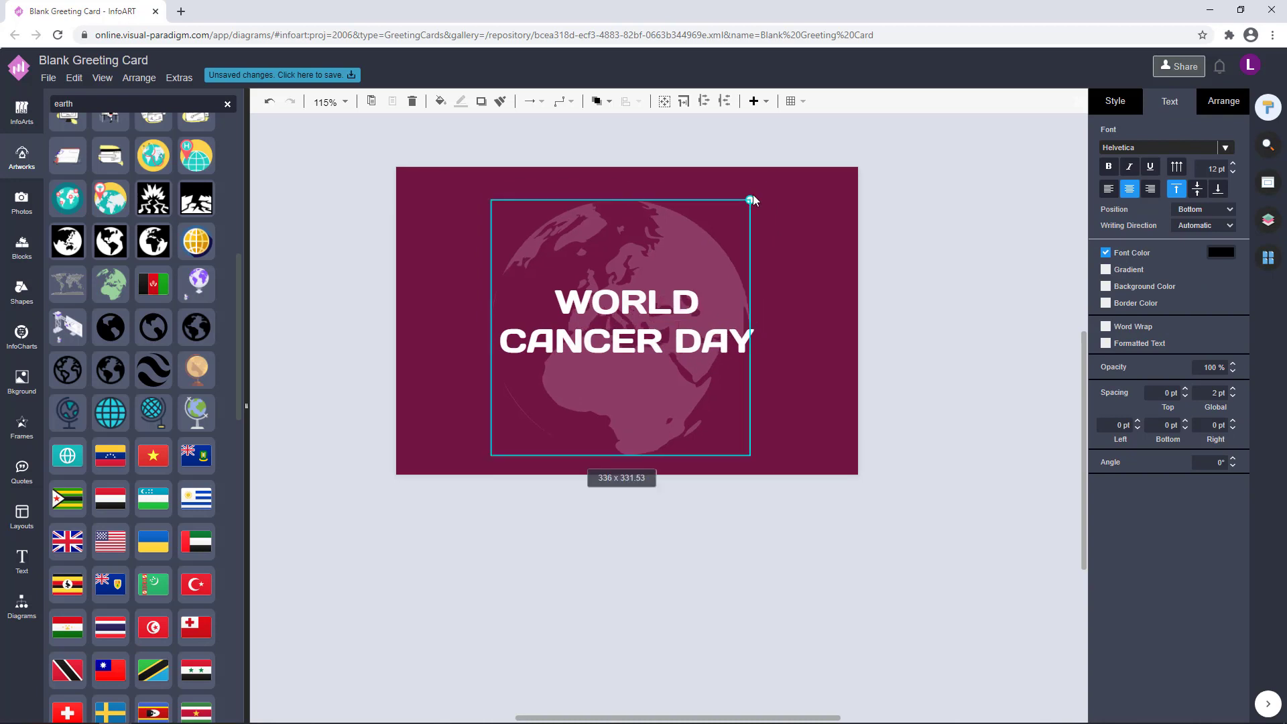
pyautogui.moveTo(634, 229); pyautogui.dragTo(642, 220)
# Set the globe's opacity to 30 %.
pyautogui.click(1115, 110)
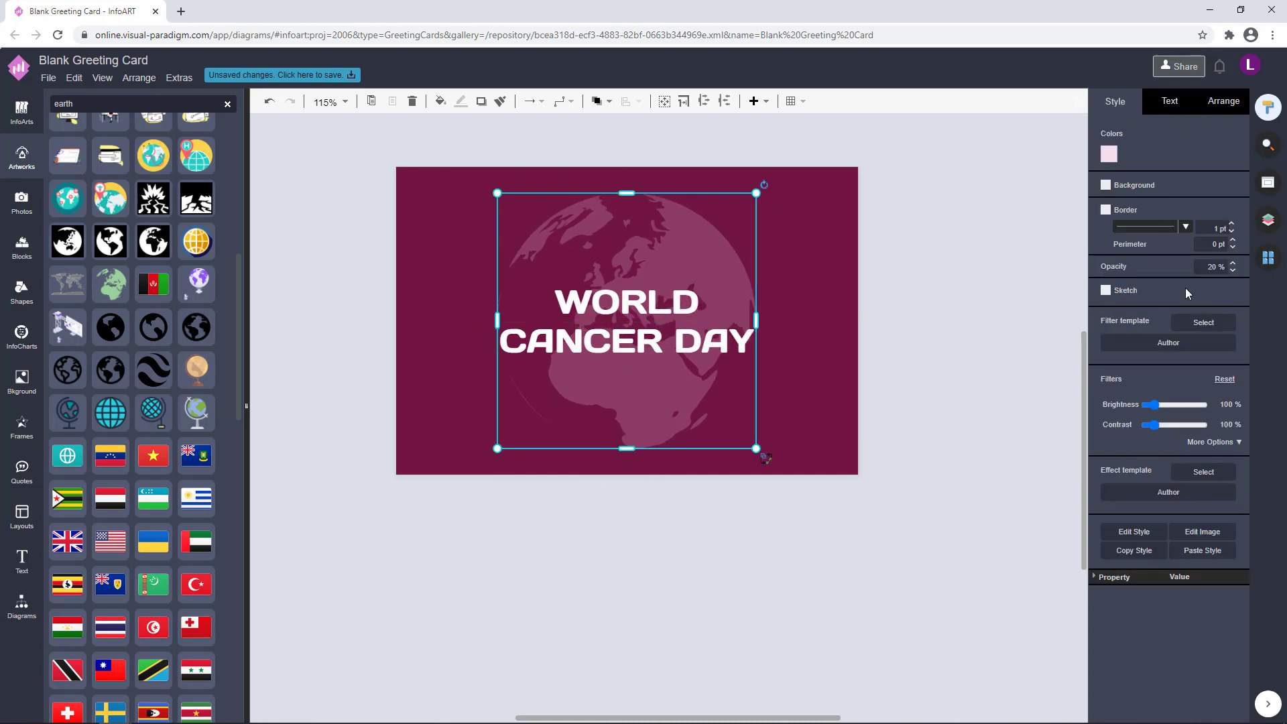
pyautogui.write('30')
pyautogui.click(913, 345)
pyautogui.moveTo(913, 345); pyautogui.dragTo(960, 376)
# Enlarge the heading slightly and recentre it over the globe in the middle of the card.
pyautogui.click(656, 232)
pyautogui.click(660, 353)
pyautogui.moveTo(768, 392); pyautogui.dragTo(791, 398)
pyautogui.moveTo(724, 371); pyautogui.dragTo(712, 366)
pyautogui.moveTo(895, 382); pyautogui.dragTo(911, 391)
pyautogui.moveTo(675, 249); pyautogui.dragTo(673, 244)
pyautogui.click(899, 224)
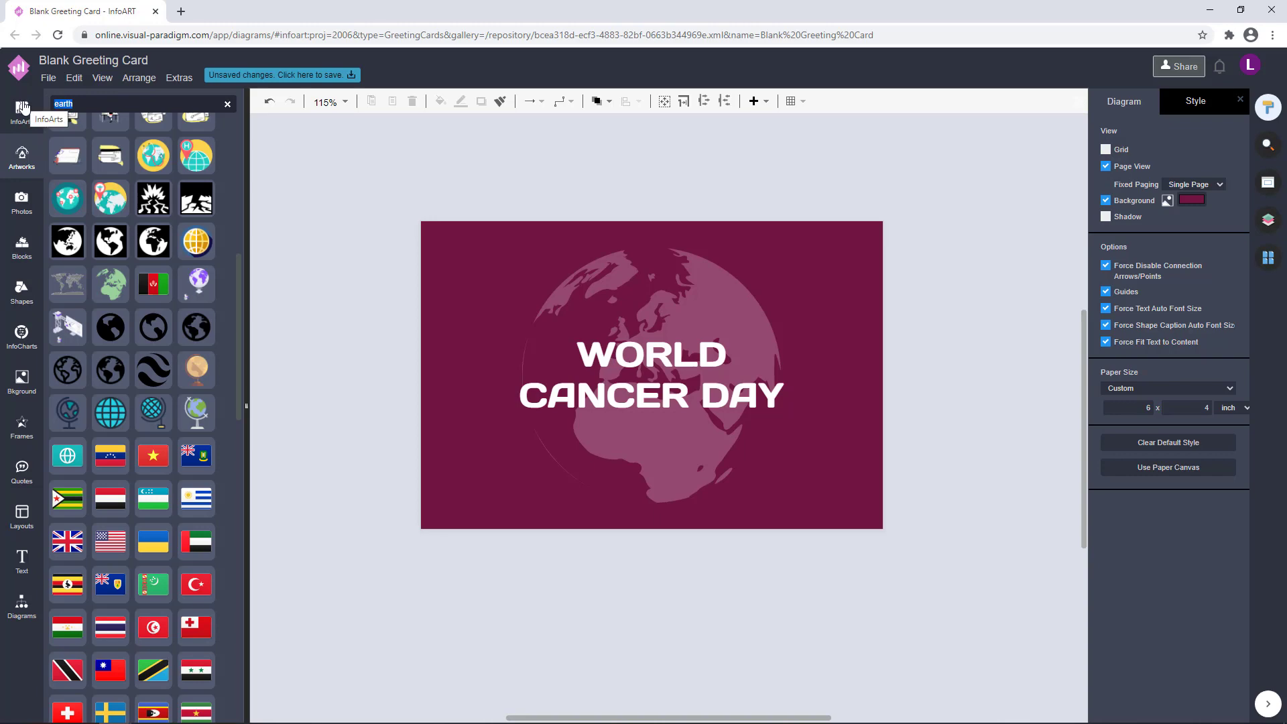
# Search the artworks for "hand" and insert the icon of a heart above an open hand.
pyautogui.press('Return')
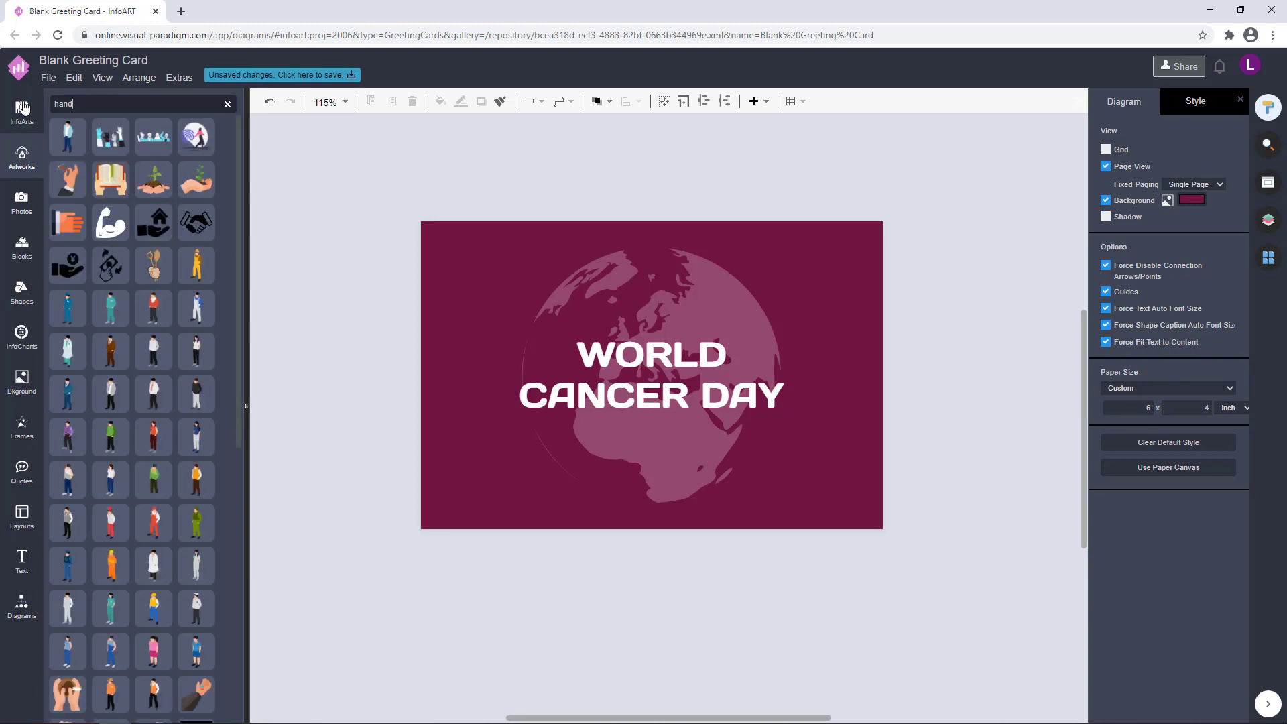
pyautogui.scroll(-10, 128, 221)
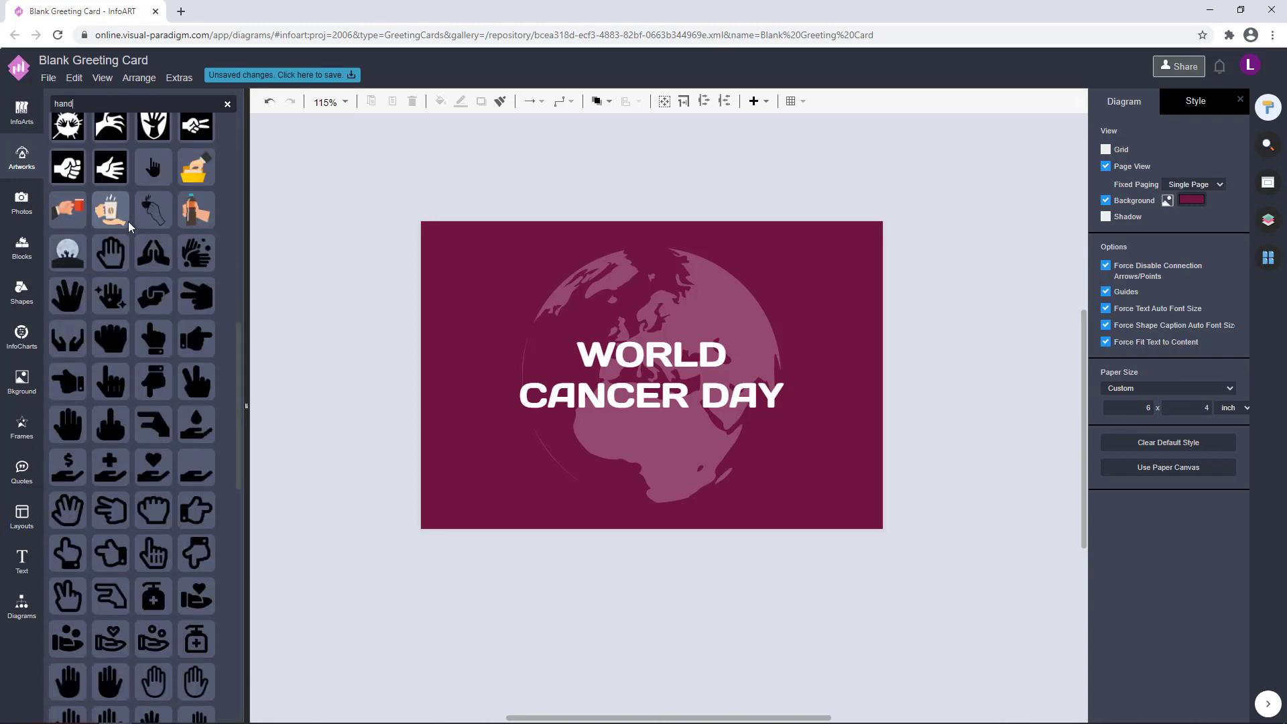
pyautogui.click(154, 467)
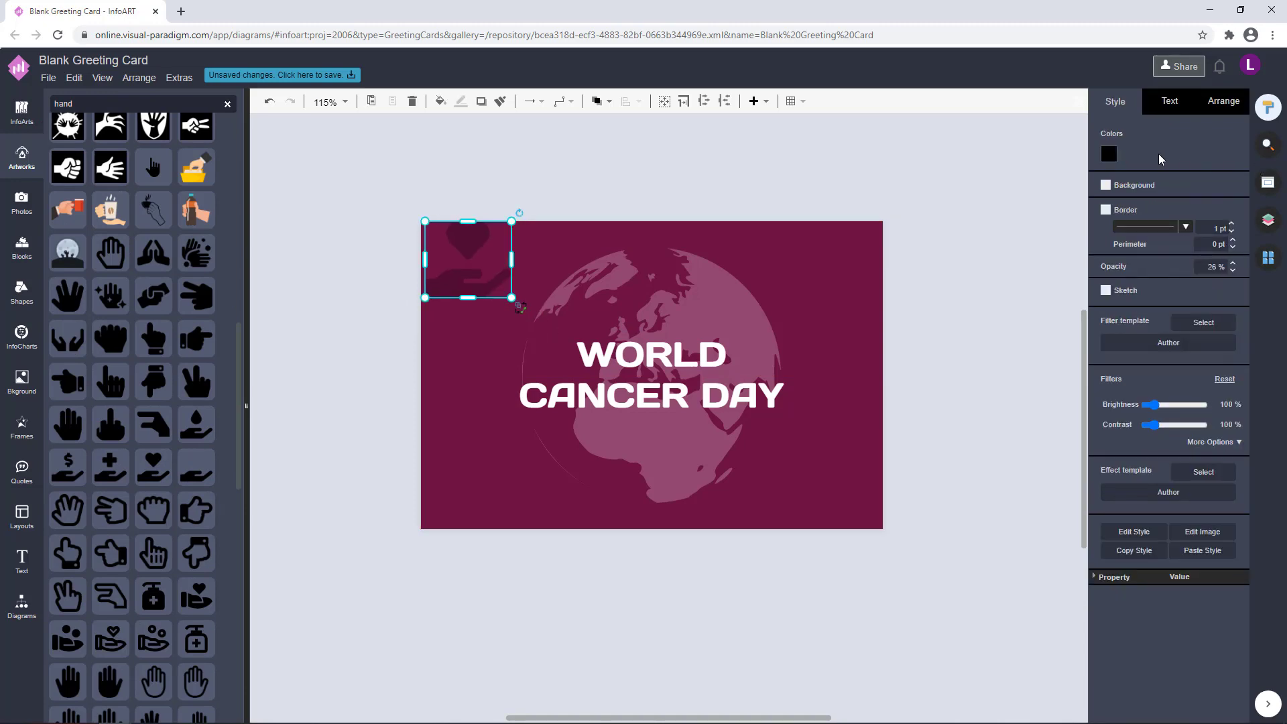
# Color the heart-and-hand icon white and set its opacity to 100 %.
pyautogui.click(1108, 153)
pyautogui.click(1131, 288)
pyautogui.click(1241, 462)
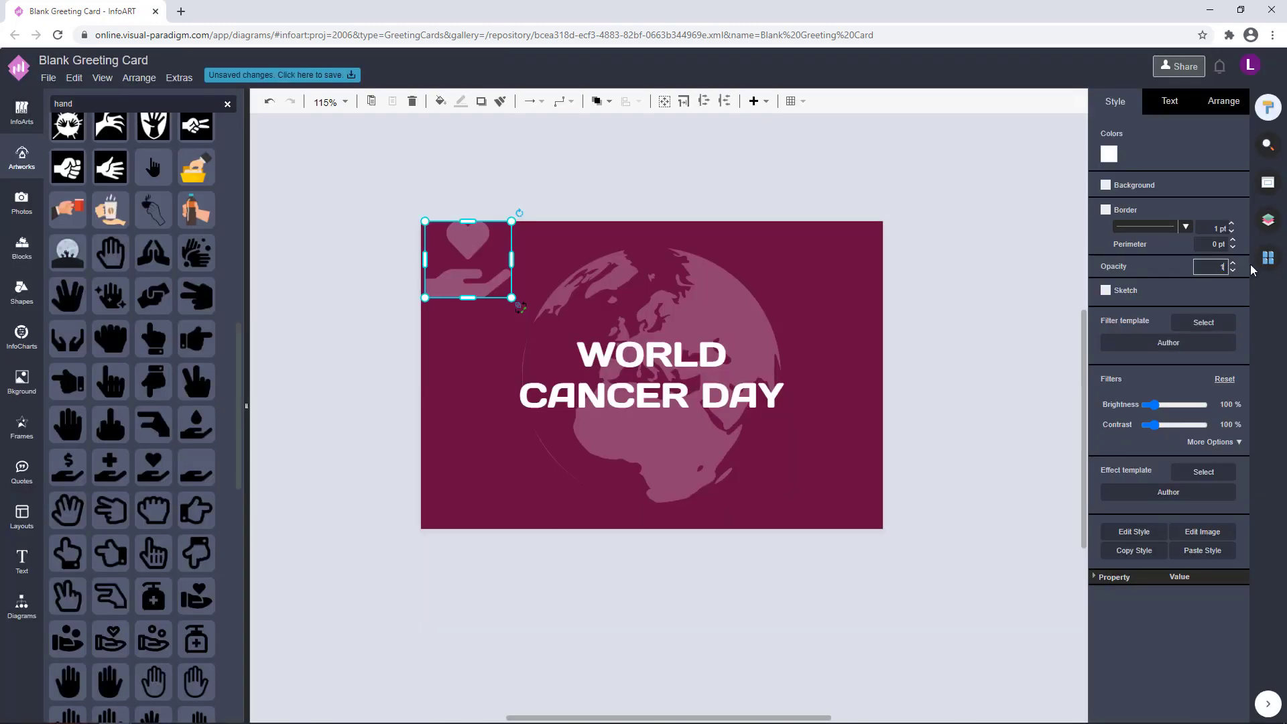
# Shrink the heart-and-hand icon and place it horizontally centred above the heading.
pyautogui.moveTo(511, 298); pyautogui.dragTo(655, 257)
pyautogui.click(669, 290)
pyautogui.click(790, 266)
pyautogui.click(833, 325)
pyautogui.scroll(-1, 834, 324)
pyautogui.click(644, 276)
pyautogui.click(818, 245)
pyautogui.click(776, 243)
pyautogui.click(826, 300)
pyautogui.click(720, 243)
pyautogui.click(805, 268)
pyautogui.click(658, 263)
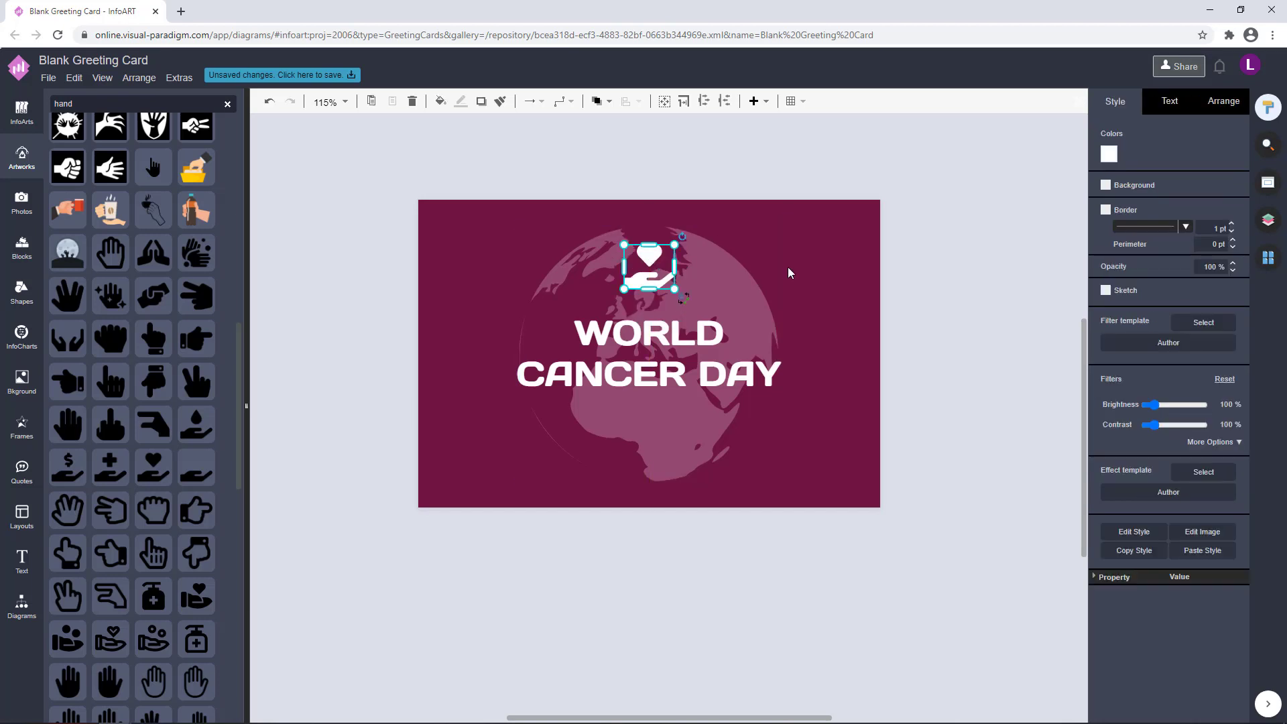
pyautogui.click(831, 323)
pyautogui.moveTo(830, 324); pyautogui.dragTo(819, 296)
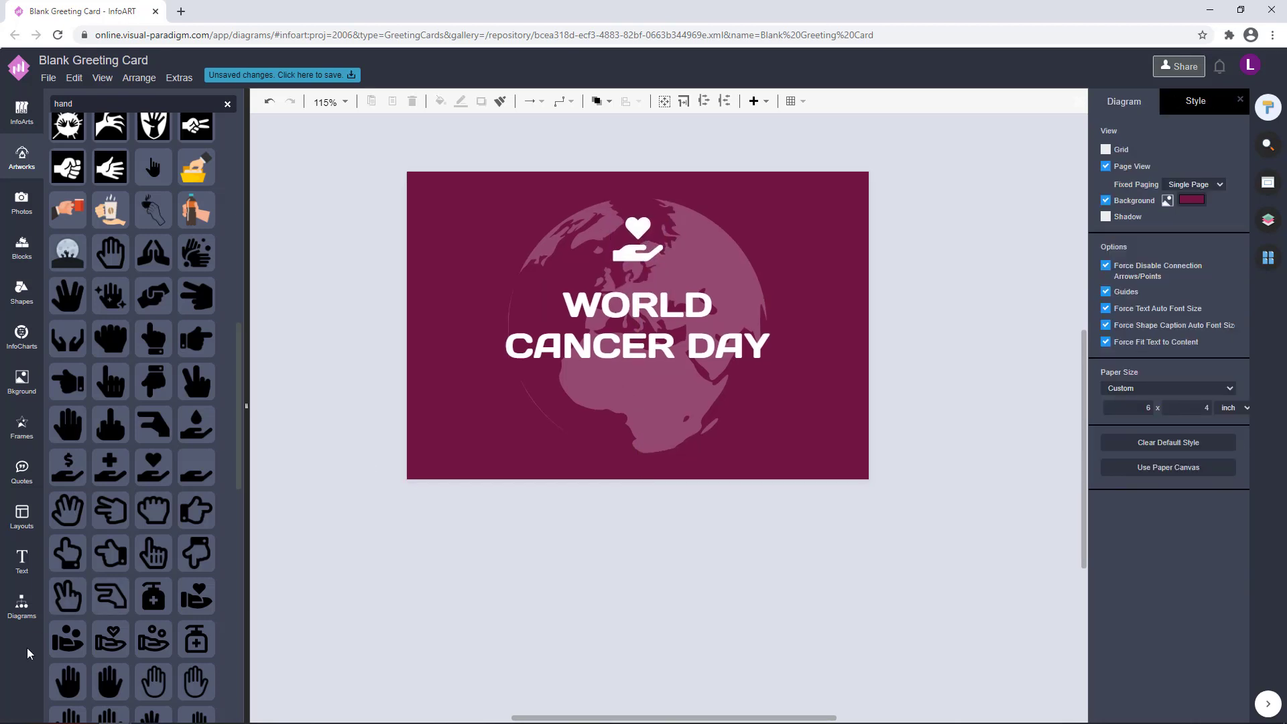
# Add a text box, widen it to about the heading's width and place it near the card's bottom edge.
pyautogui.click(21, 606)
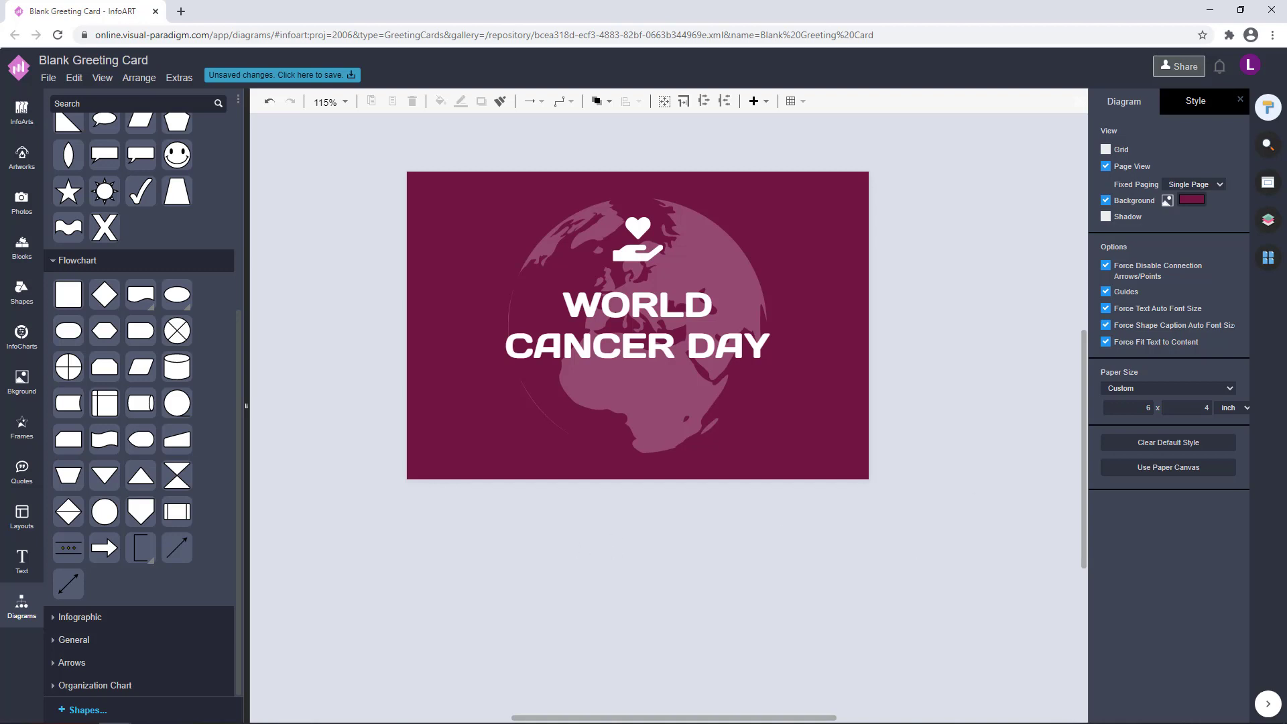
pyautogui.doubleClick(466, 527)
pyautogui.moveTo(493, 543); pyautogui.dragTo(800, 544)
pyautogui.moveTo(636, 562)
pyautogui.mouseDown()
pyautogui.moveTo(647, 530)
pyautogui.moveTo(635, 557)
pyautogui.mouseUp()
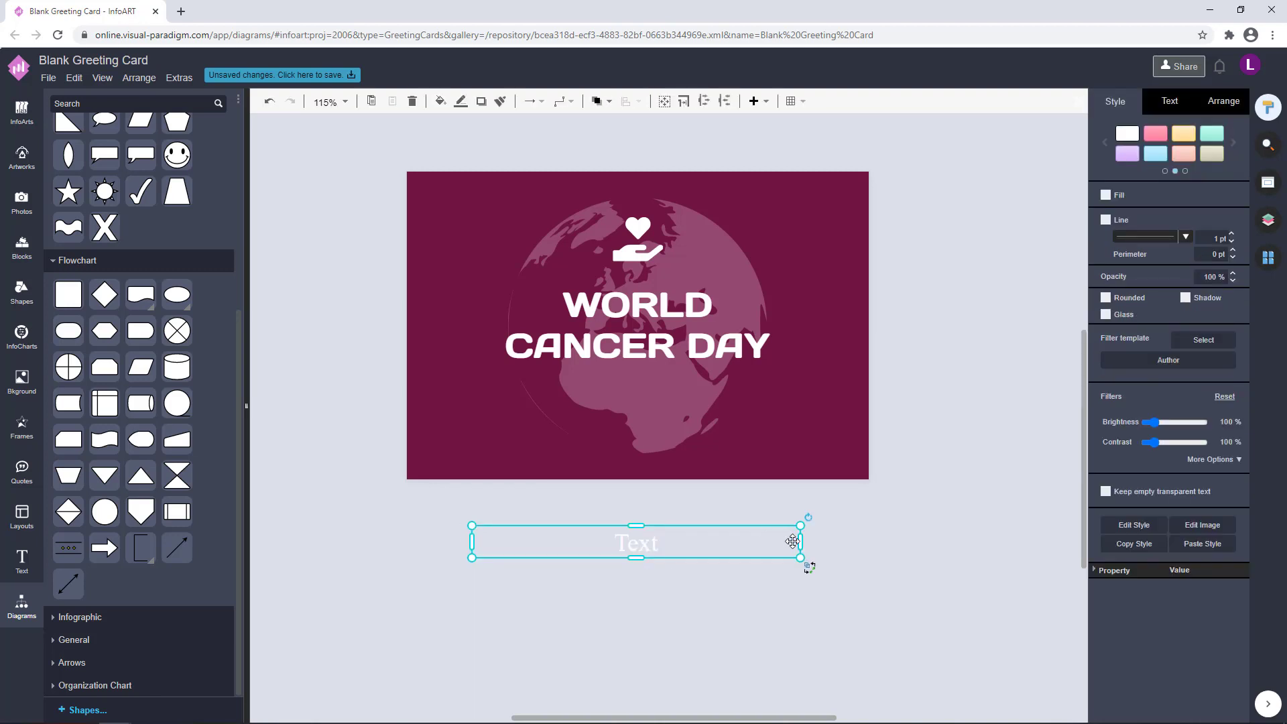
pyautogui.moveTo(797, 526); pyautogui.dragTo(768, 528)
pyautogui.moveTo(655, 546); pyautogui.dragTo(673, 458)
# Replace the placeholder in the new text box with "YOU ARE NOT ALONE".
pyautogui.doubleClick(674, 459)
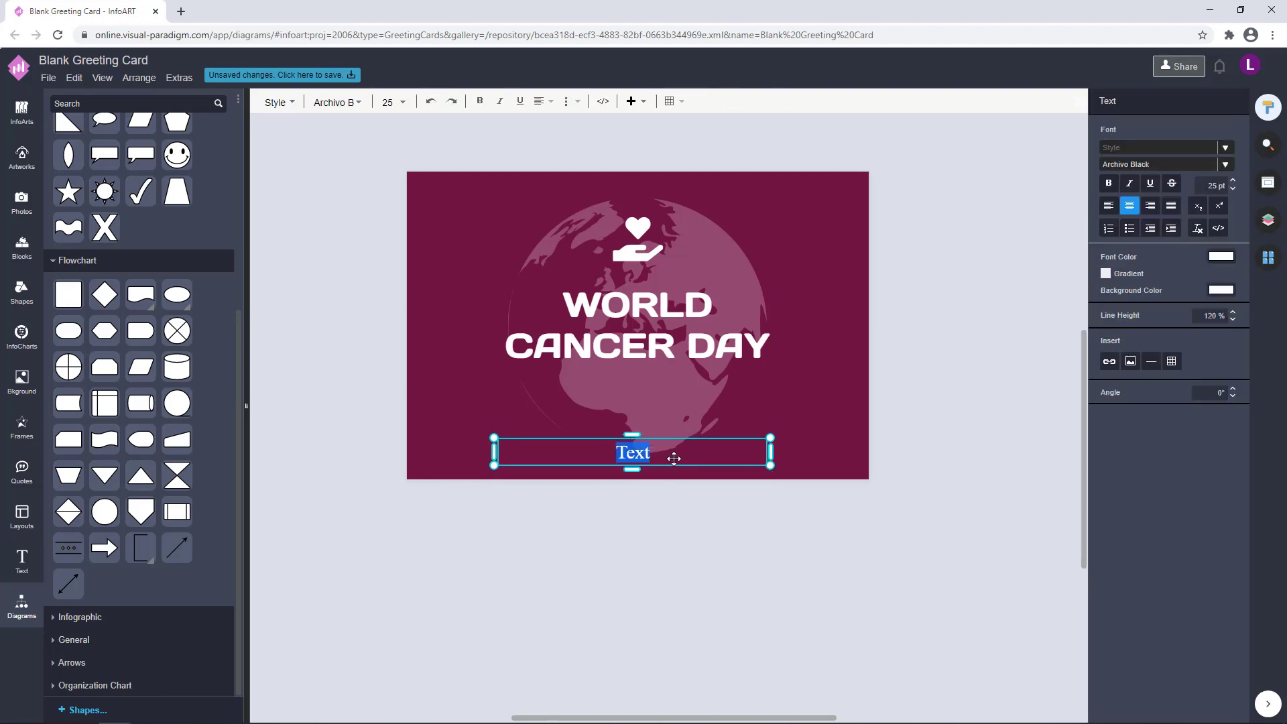
pyautogui.write('YOU ARE')
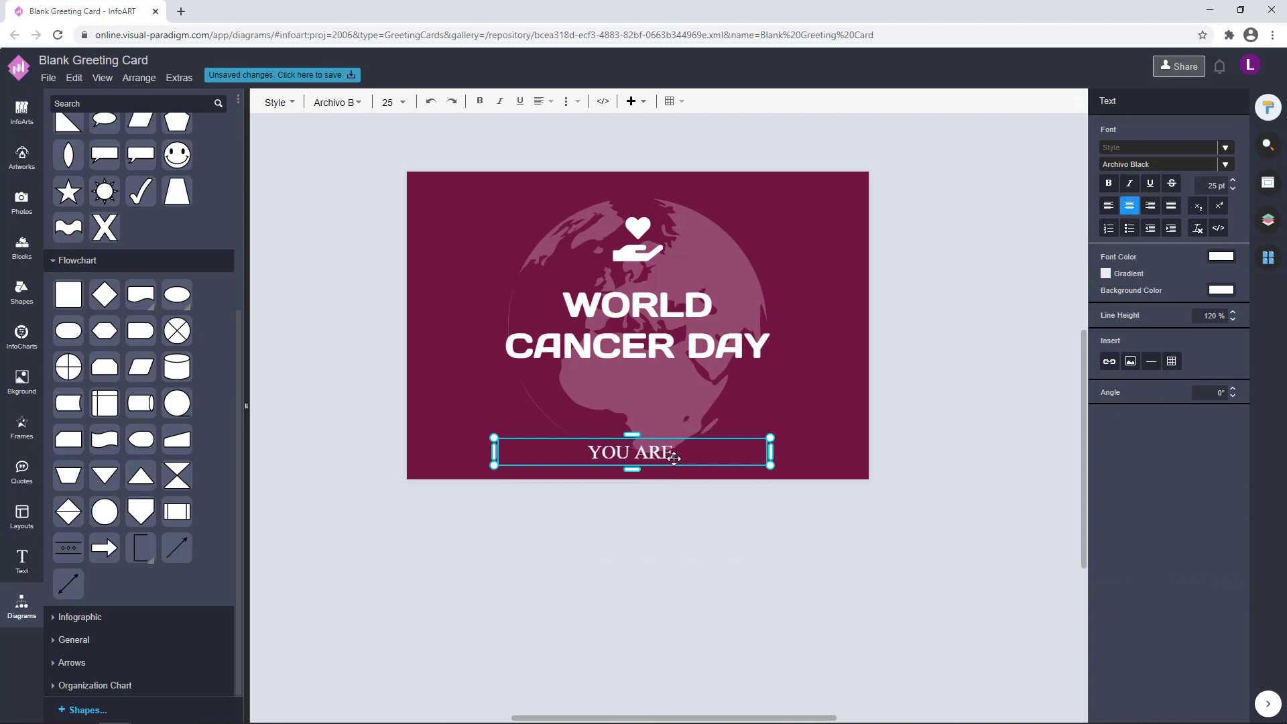
pyautogui.write(' NOT ALONE')
pyautogui.press('Escape')
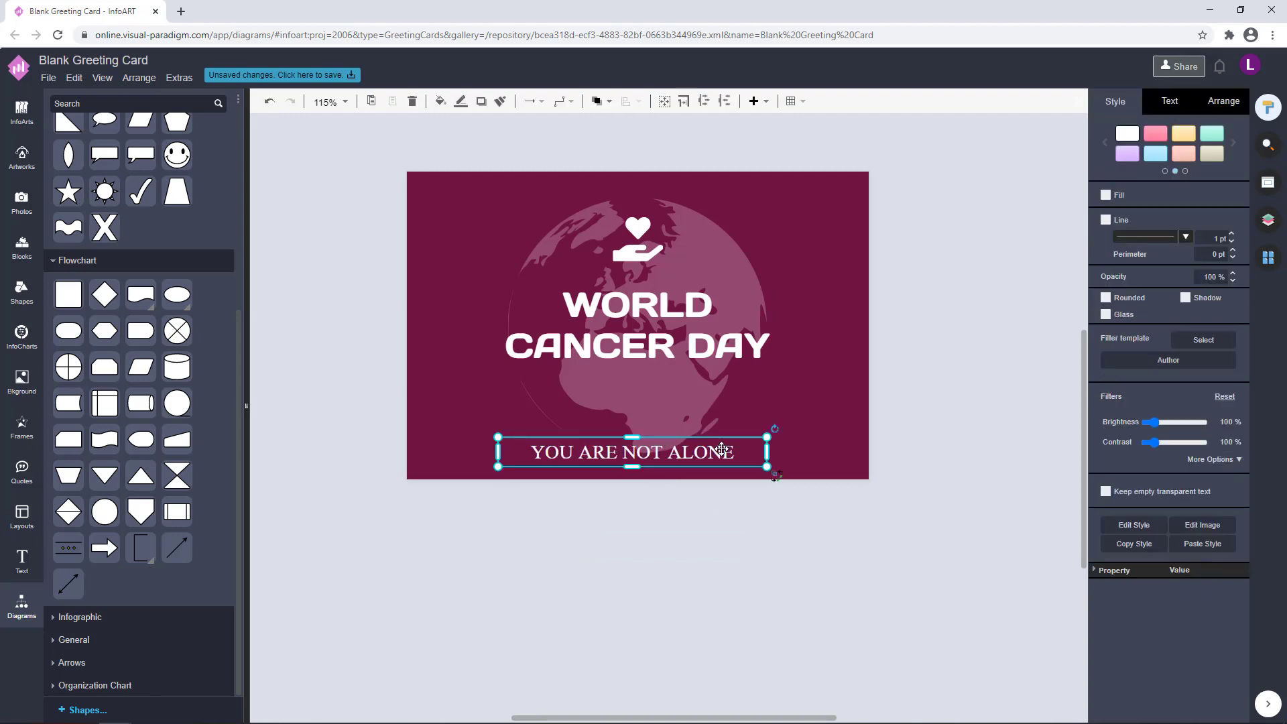
# Change the font of "YOU ARE NOT ALONE" to a light, squared sans-serif.
pyautogui.doubleClick(695, 450)
pyautogui.click(1226, 164)
pyautogui.scroll(-5, 1149, 319)
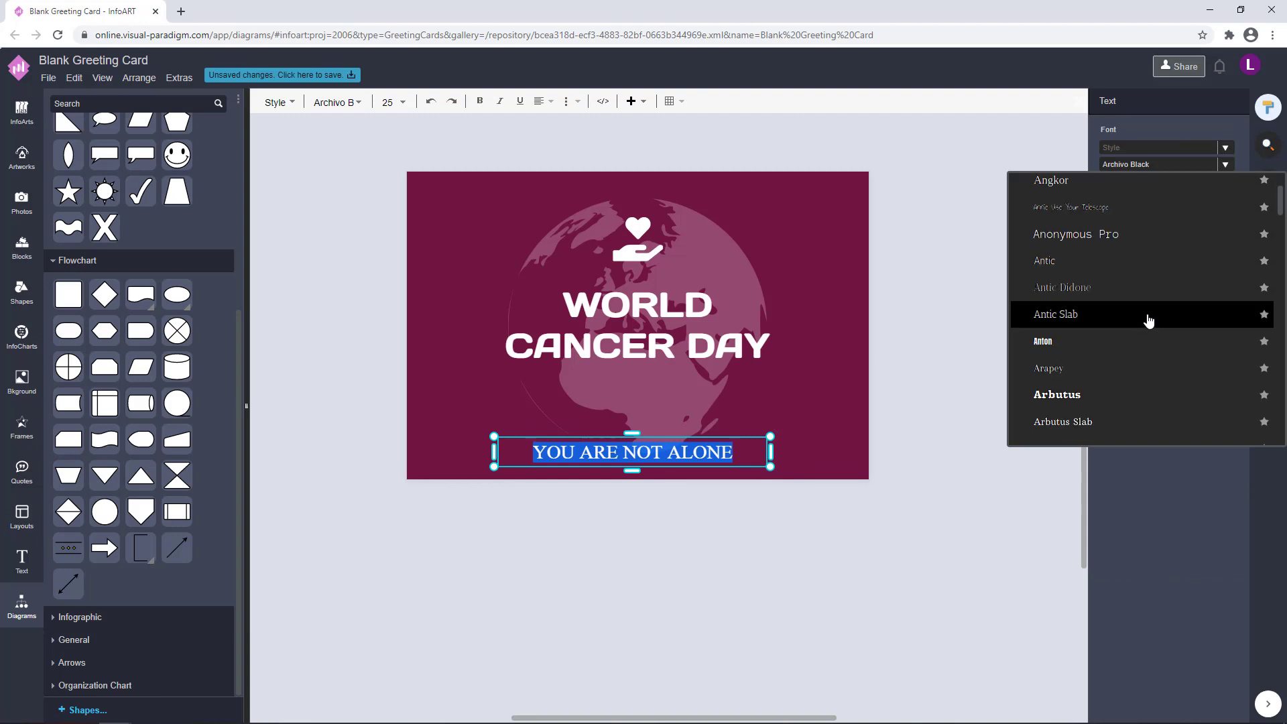
pyautogui.click(1106, 433)
pyautogui.click(727, 479)
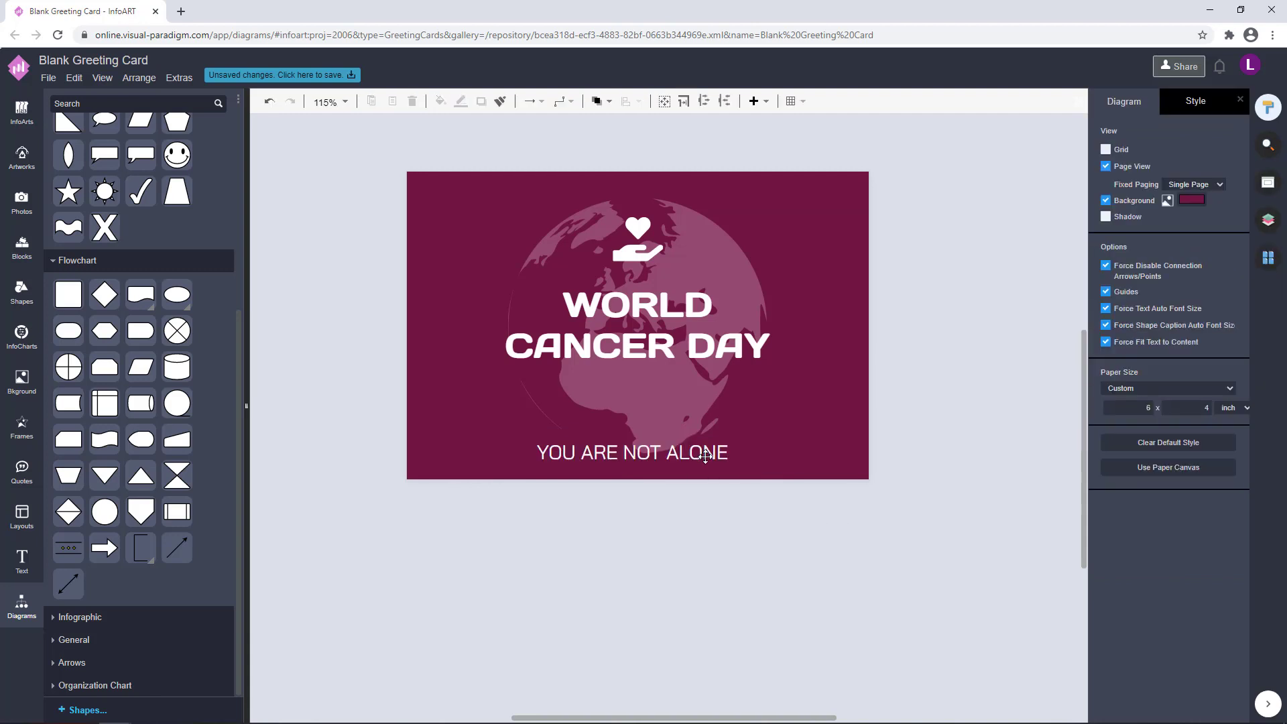
# Shrink the "YOU ARE NOT ALONE" text box and centre it just above the card's bottom edge.
pyautogui.click(737, 453)
pyautogui.moveTo(737, 454); pyautogui.dragTo(618, 464)
pyautogui.moveTo(594, 462); pyautogui.dragTo(658, 469)
pyautogui.click(817, 437)
pyautogui.click(656, 463)
pyautogui.click(864, 412)
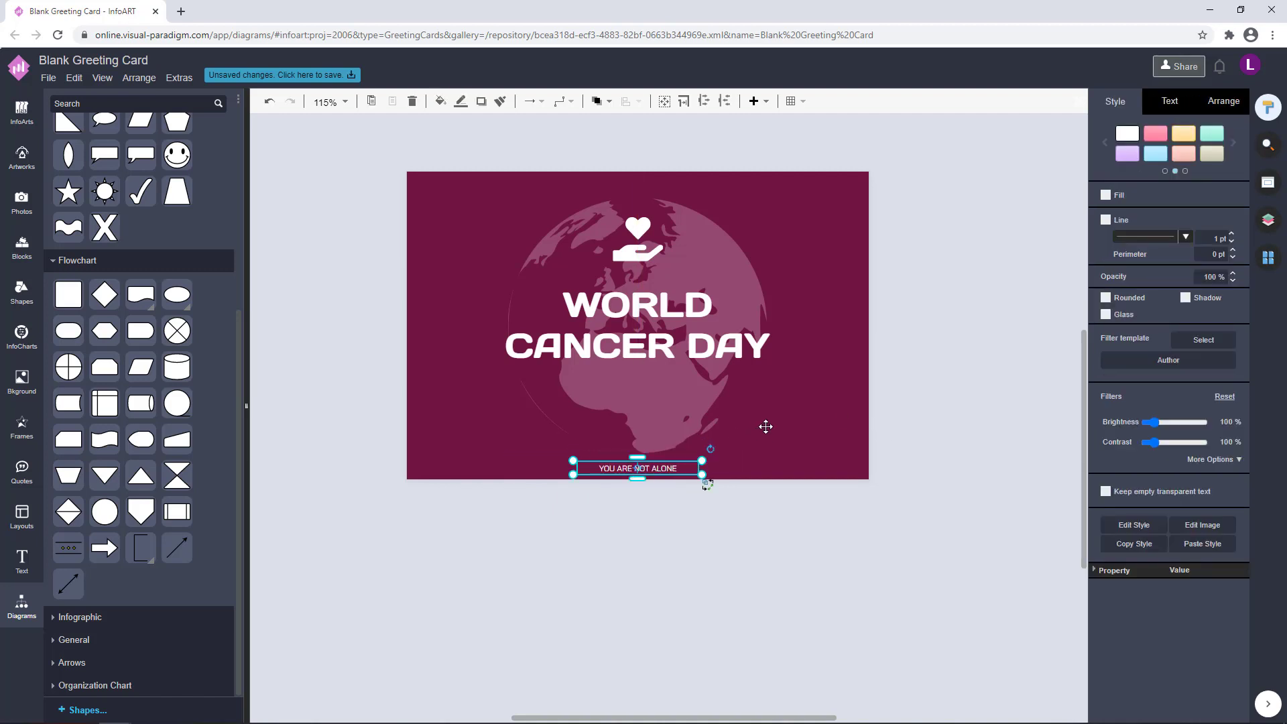
# Shrink the globe slightly and centre it on the card.
pyautogui.moveTo(698, 267); pyautogui.dragTo(697, 254)
pyautogui.click(821, 238)
pyautogui.click(638, 240)
pyautogui.click(850, 241)
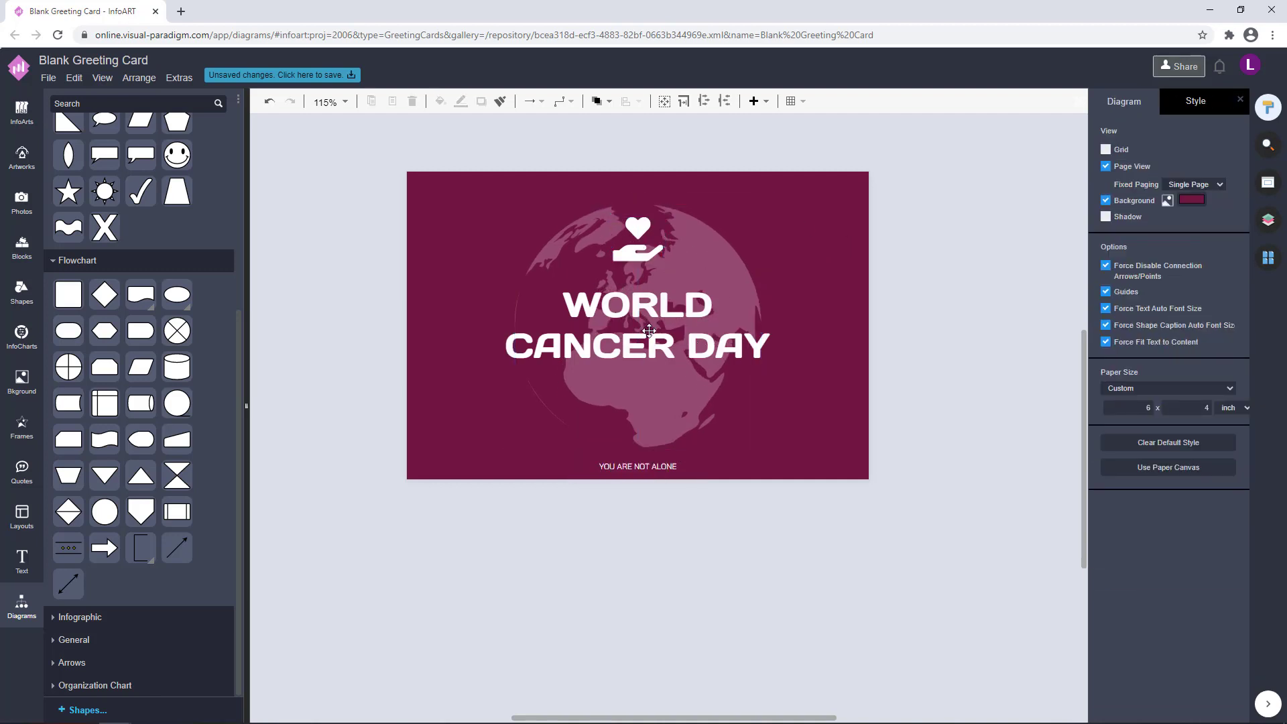
# Shrink the heart-and-hand icon slightly and align it centrally above the heading.
pyautogui.click(643, 310)
pyautogui.keyDown('shift'); pyautogui.click(638, 237); pyautogui.keyUp('shift')
pyautogui.click(846, 301)
pyautogui.moveTo(656, 324); pyautogui.dragTo(657, 323)
pyautogui.click(838, 282)
pyautogui.click(637, 235)
pyautogui.moveTo(663, 217); pyautogui.dragTo(659, 221)
pyautogui.click(806, 216)
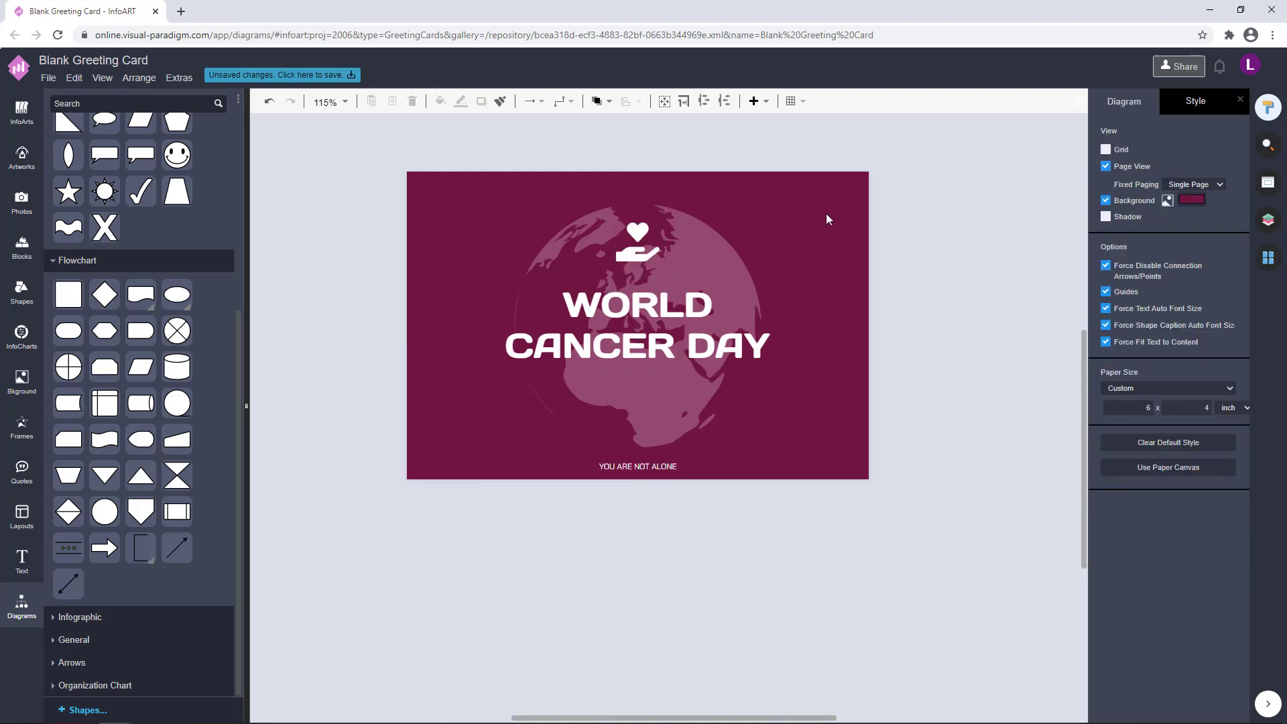
pyautogui.click(666, 461)
pyautogui.click(818, 443)
pyautogui.scroll(-1, 818, 433)
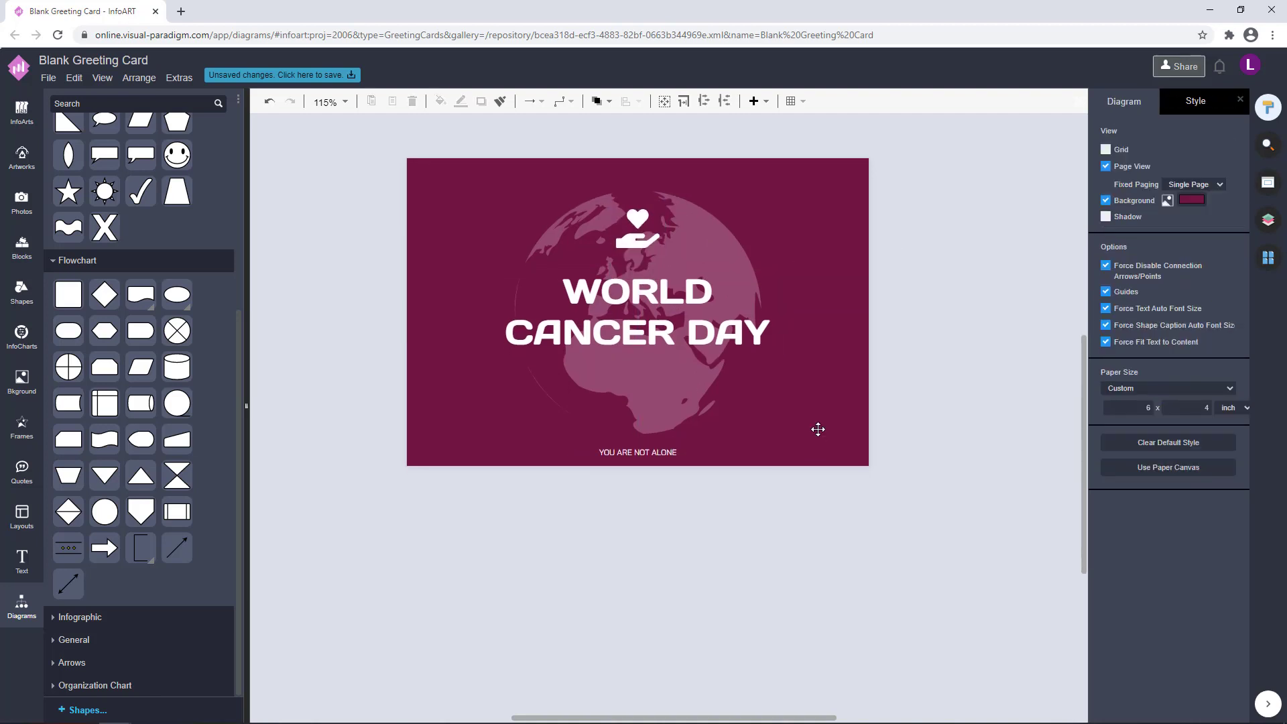
pyautogui.moveTo(817, 429); pyautogui.dragTo(817, 432)
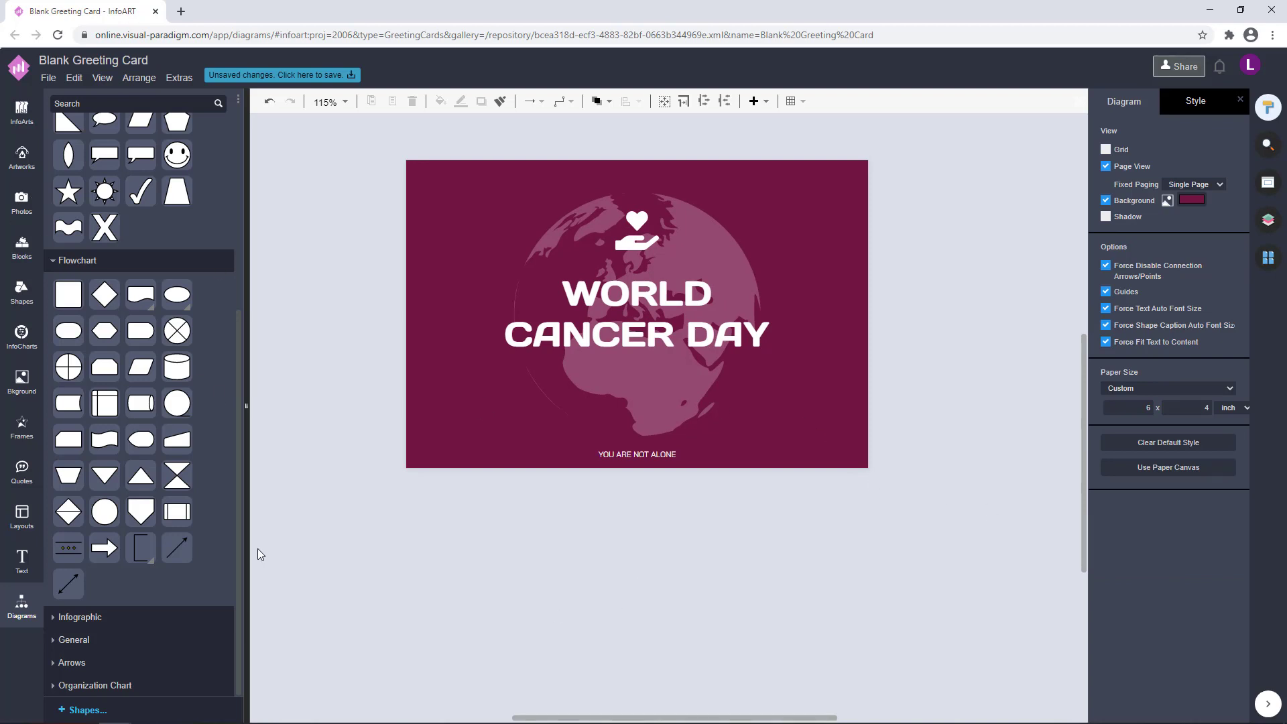
# Insert a rectangle from the General shapes below the card.
pyautogui.click(82, 640)
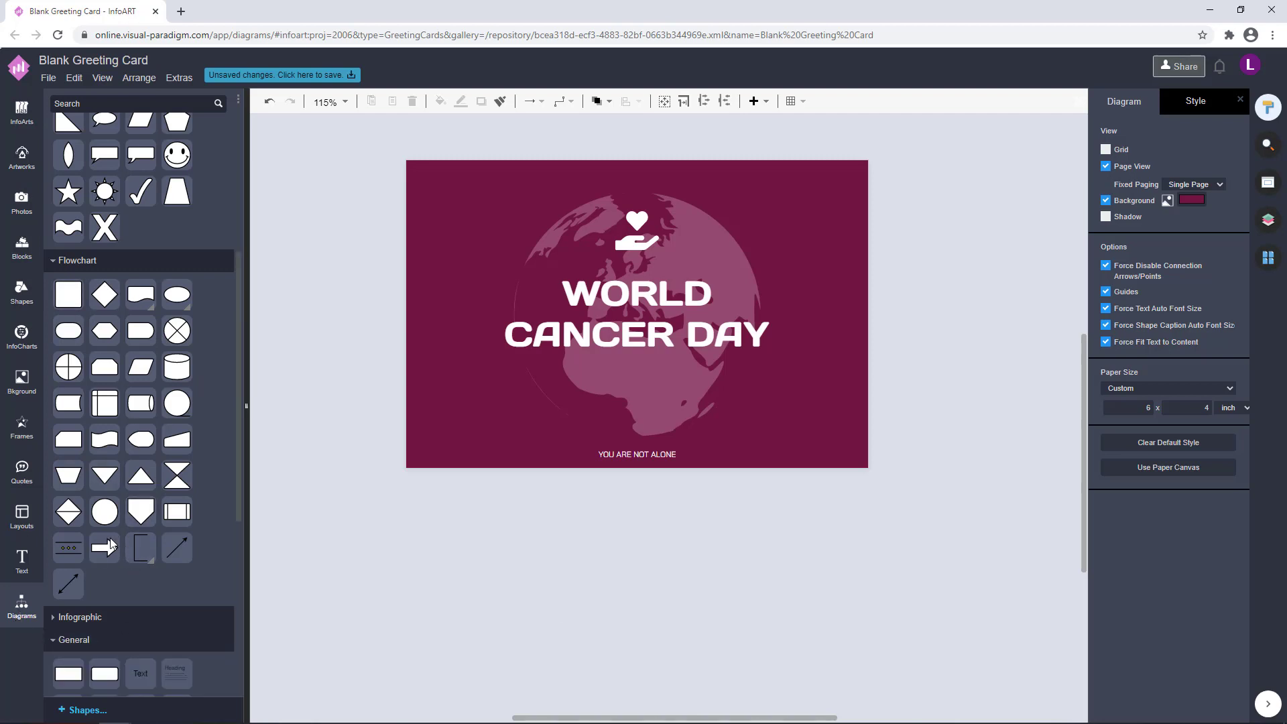
pyautogui.scroll(-5, 88, 435)
pyautogui.moveTo(68, 303); pyautogui.dragTo(405, 504)
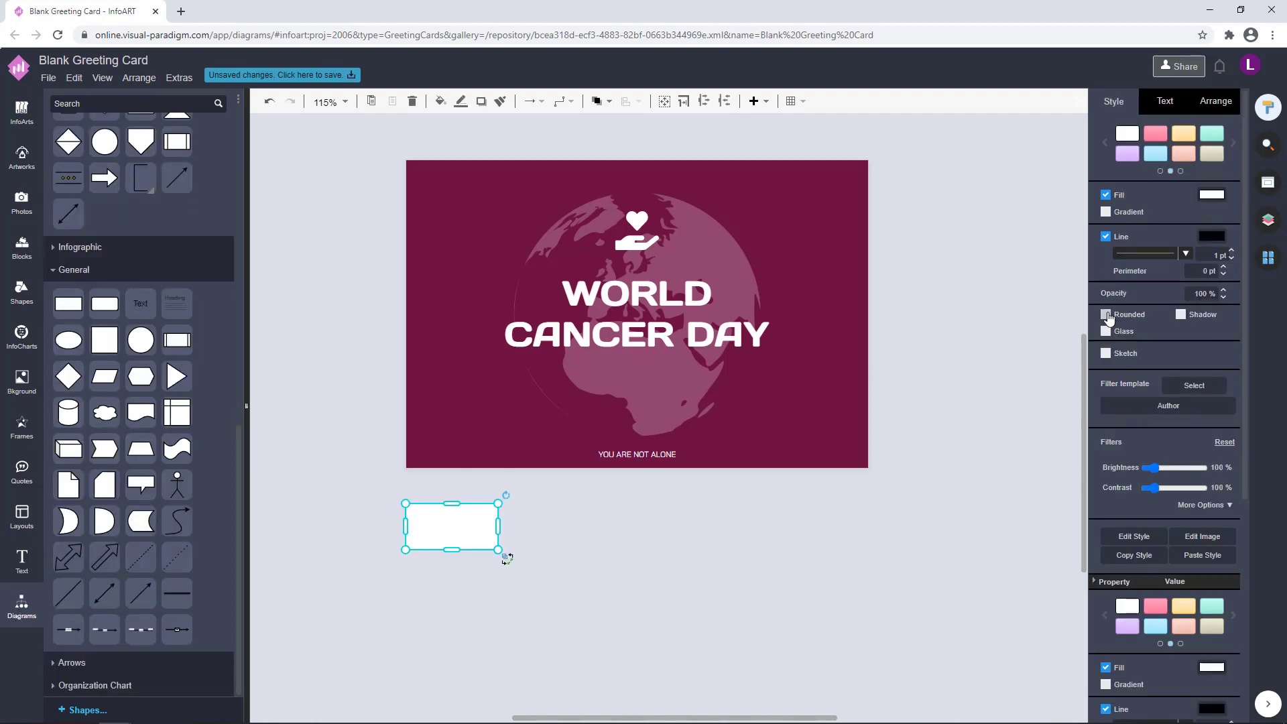
# Style the rectangle with rounded corners, no fill and a pale pink outline.
pyautogui.click(1106, 315)
pyautogui.click(1106, 195)
pyautogui.click(1221, 220)
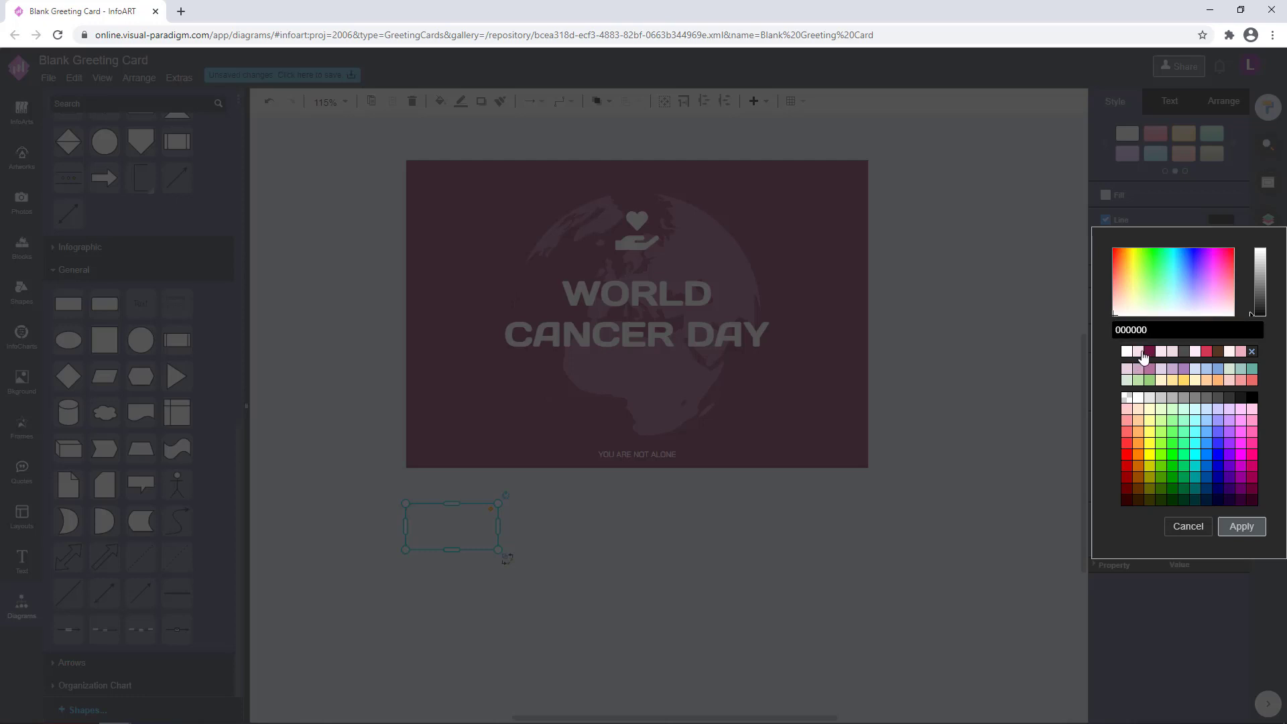
pyautogui.click(1138, 351)
pyautogui.click(837, 540)
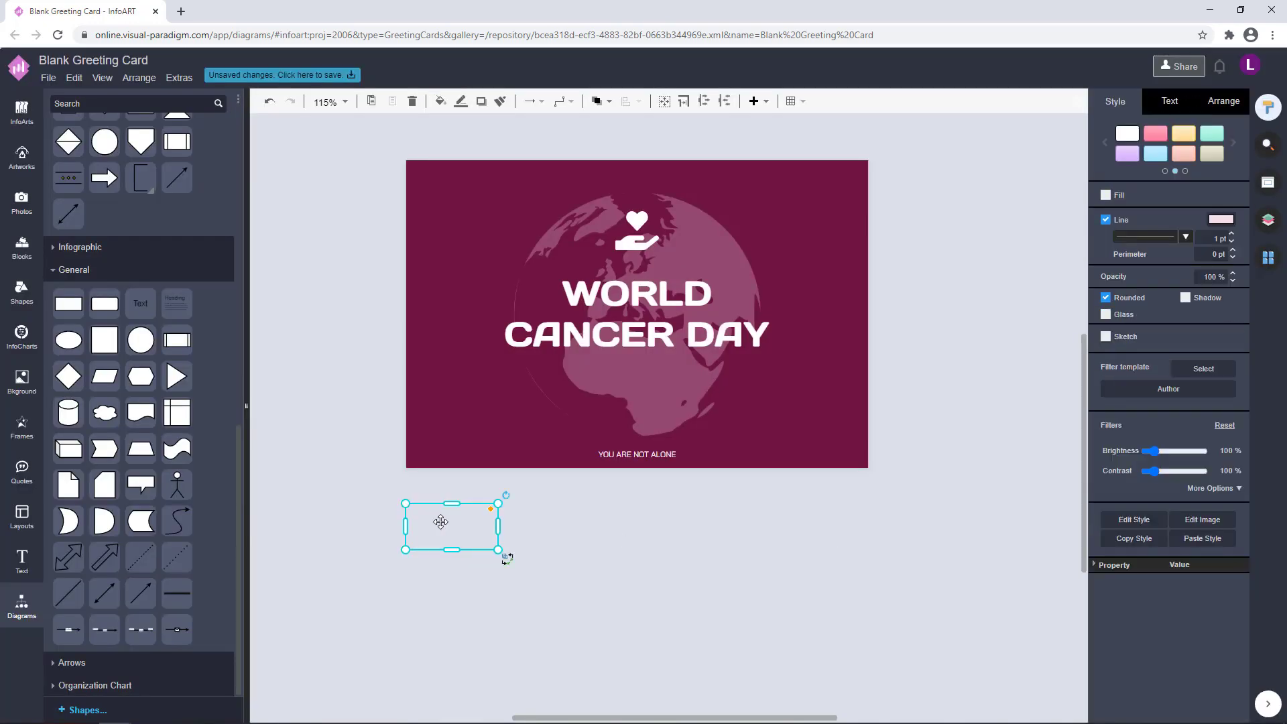
# Move the rounded rectangle into the card's upper-left corner and keep its line width at 1 pt.
pyautogui.click(1216, 239)
pyautogui.moveTo(470, 550); pyautogui.dragTo(473, 210)
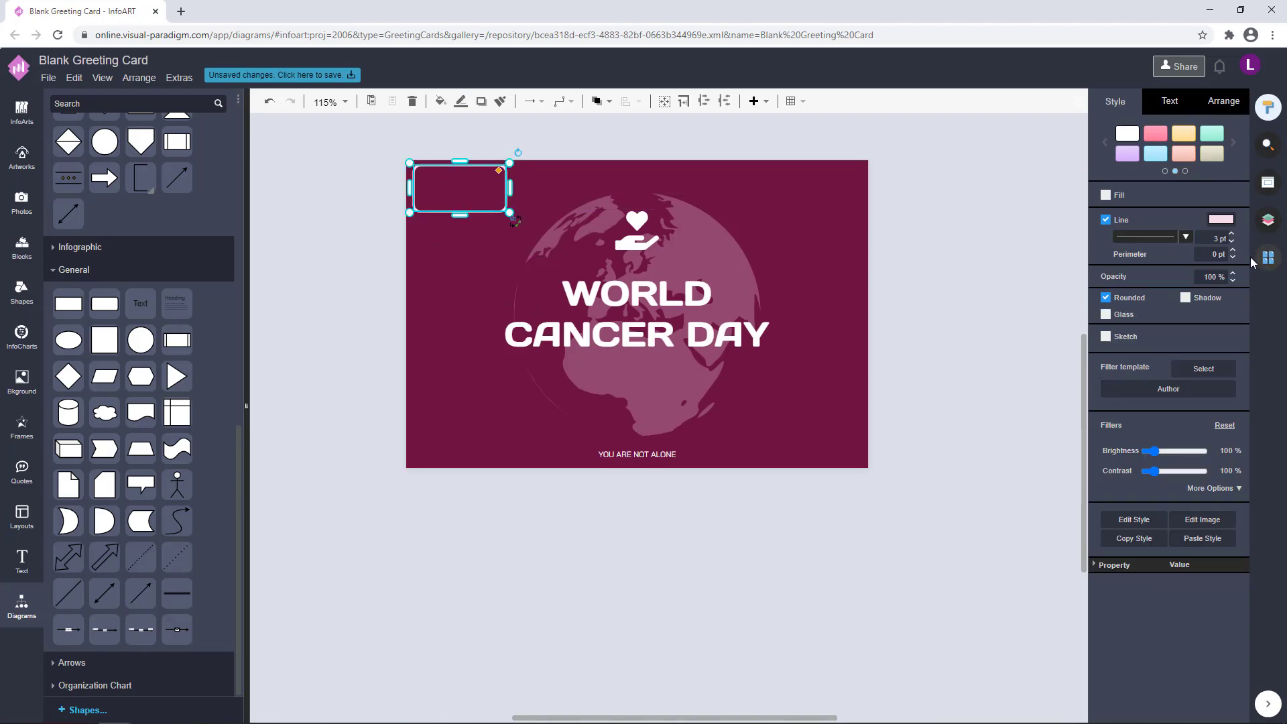
pyautogui.click(375, 149)
pyautogui.click(470, 205)
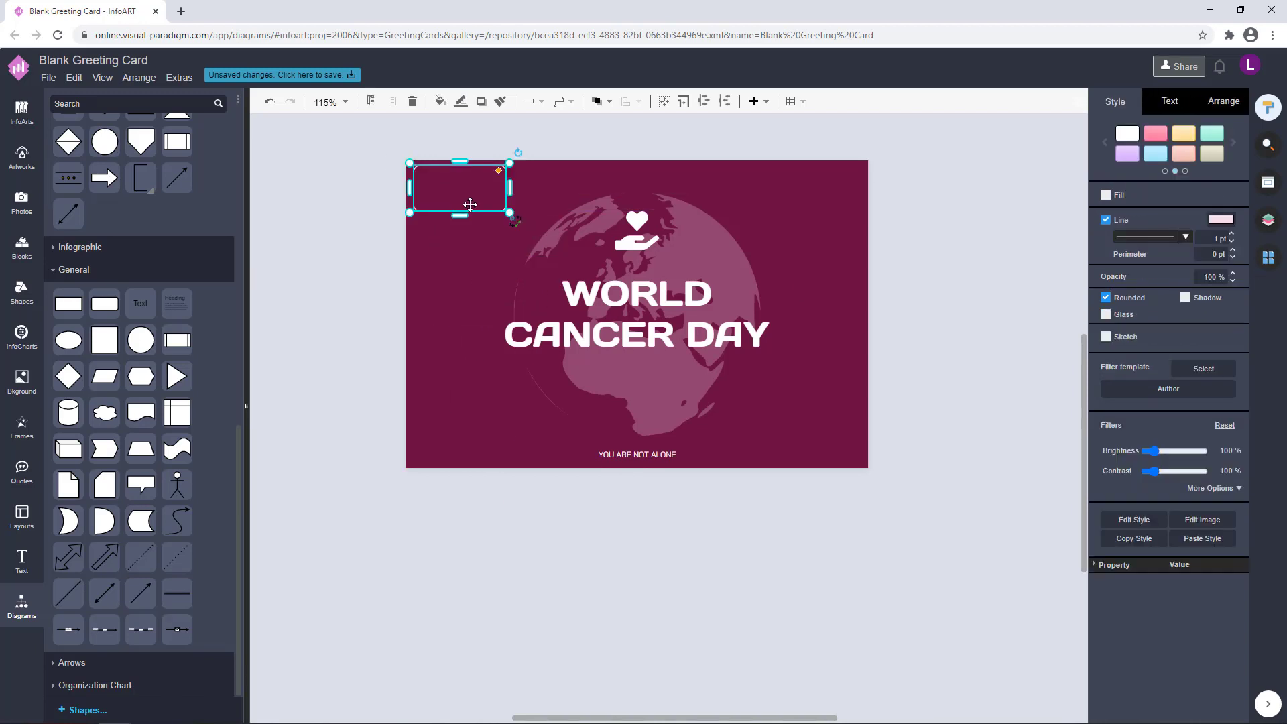
# Enlarge the rounded rectangle to about 570 x 370 so it frames nearly the whole card.
pyautogui.moveTo(511, 189); pyautogui.dragTo(865, 195)
pyautogui.moveTo(637, 213); pyautogui.dragTo(639, 461)
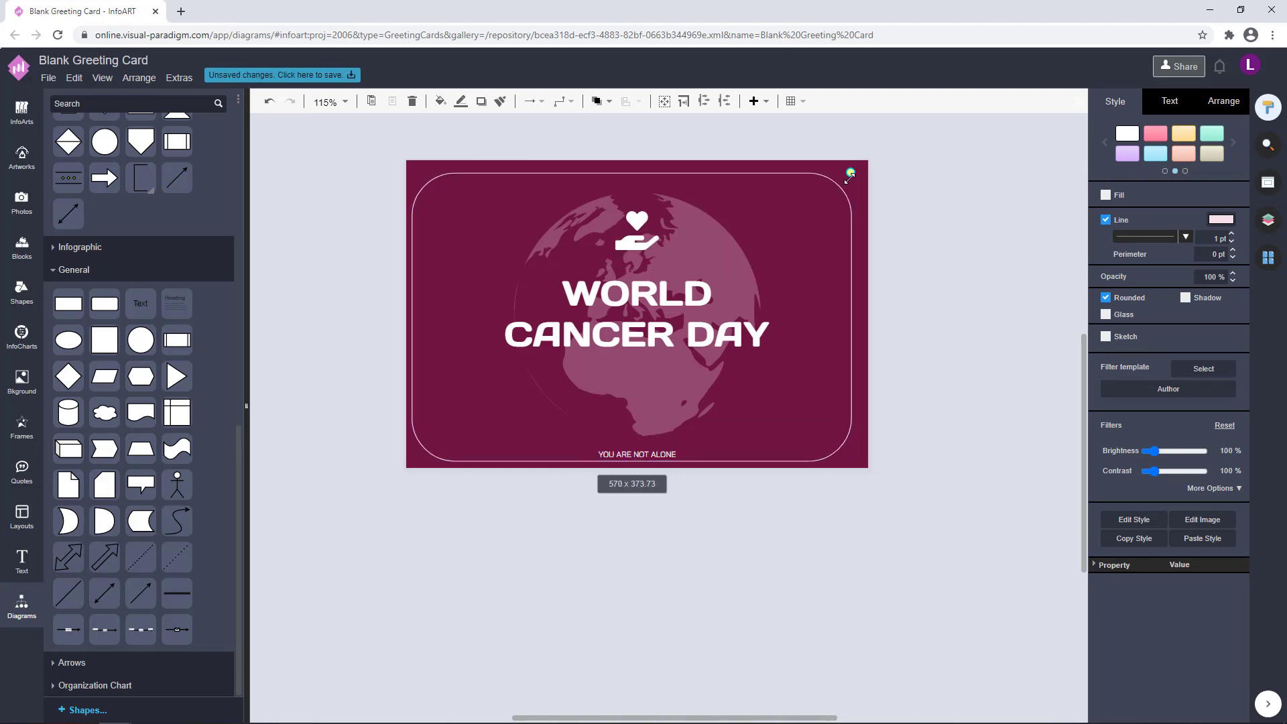
pyautogui.moveTo(833, 210)
pyautogui.mouseDown()
pyautogui.moveTo(829, 221)
pyautogui.moveTo(816, 207)
pyautogui.mouseUp()
# Send the rounded outline to the back and nudge the tagline slightly upward off its lower edge.
pyautogui.click(599, 103)
pyautogui.click(625, 148)
pyautogui.click(765, 416)
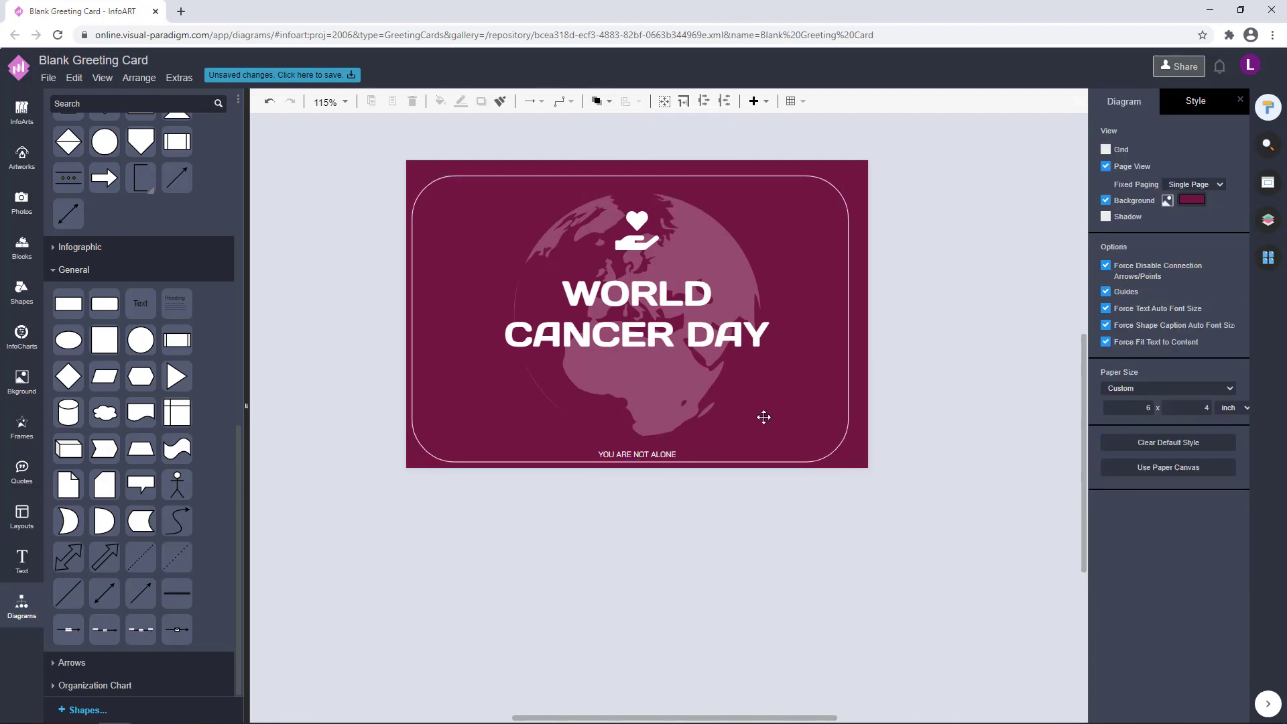
pyautogui.click(674, 449)
pyautogui.click(913, 388)
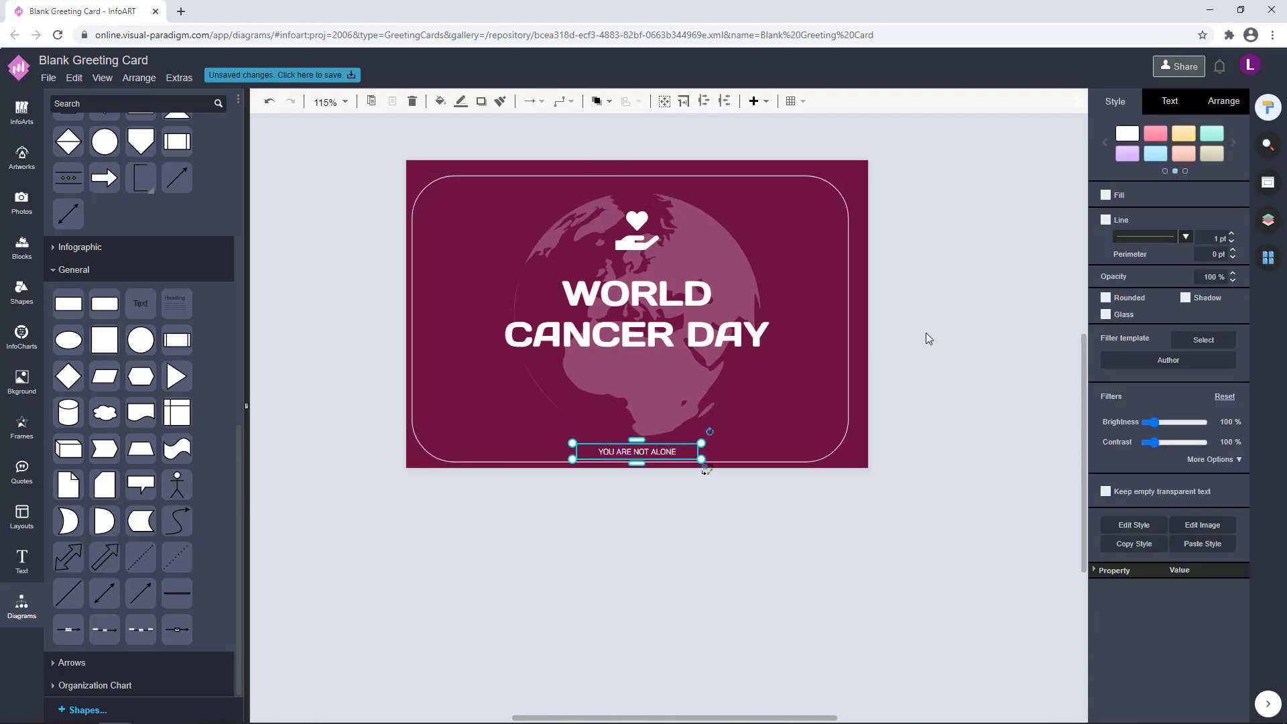
# Duplicate the rounded outline with a slight offset to the right.
pyautogui.click(811, 221)
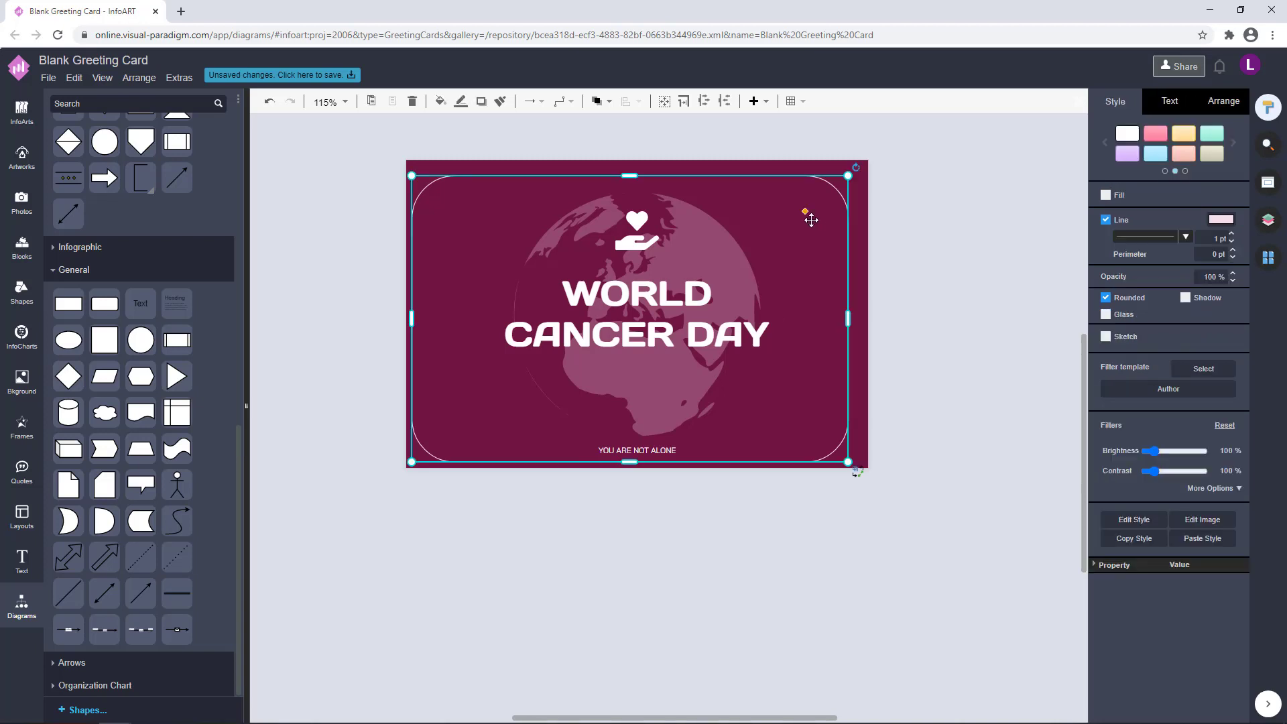
pyautogui.moveTo(797, 271)
pyautogui.mouseDown()
pyautogui.moveTo(809, 256)
pyautogui.moveTo(804, 270)
pyautogui.mouseUp()
pyautogui.hotkey('ctrl', 'z')
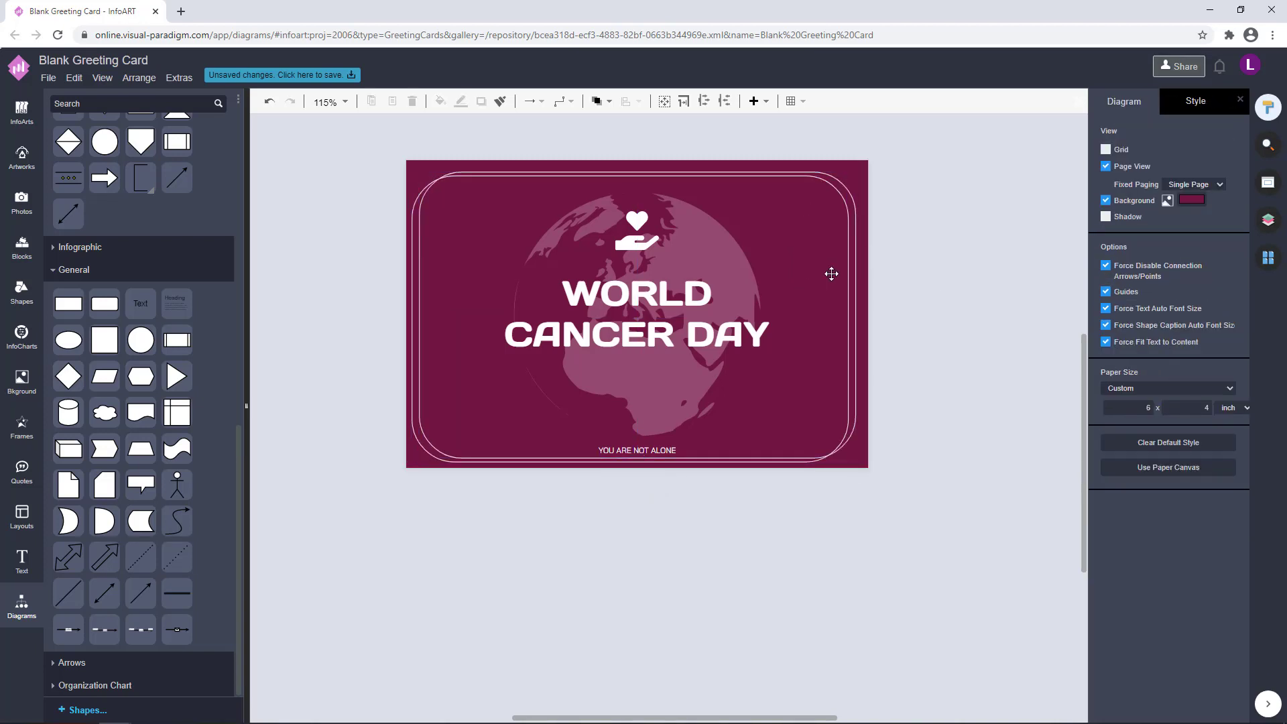
# Nudge the duplicate outline up and slightly right so the two frames overlap with a diagonal offset.
pyautogui.click(807, 275)
pyautogui.press('Up')
pyautogui.press('Up')
pyautogui.press('Up')
pyautogui.press('Up')
pyautogui.press('Up')
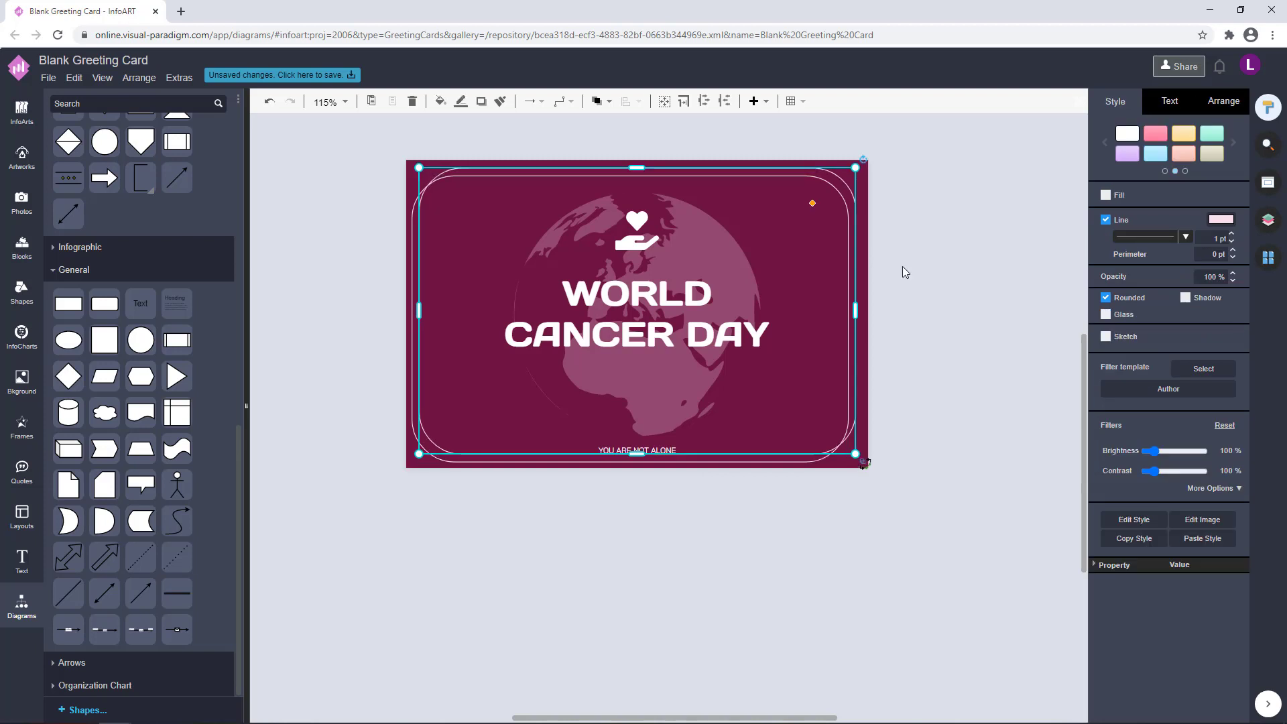
pyautogui.click(903, 267)
pyautogui.click(787, 261)
pyautogui.press('Right')
pyautogui.click(916, 468)
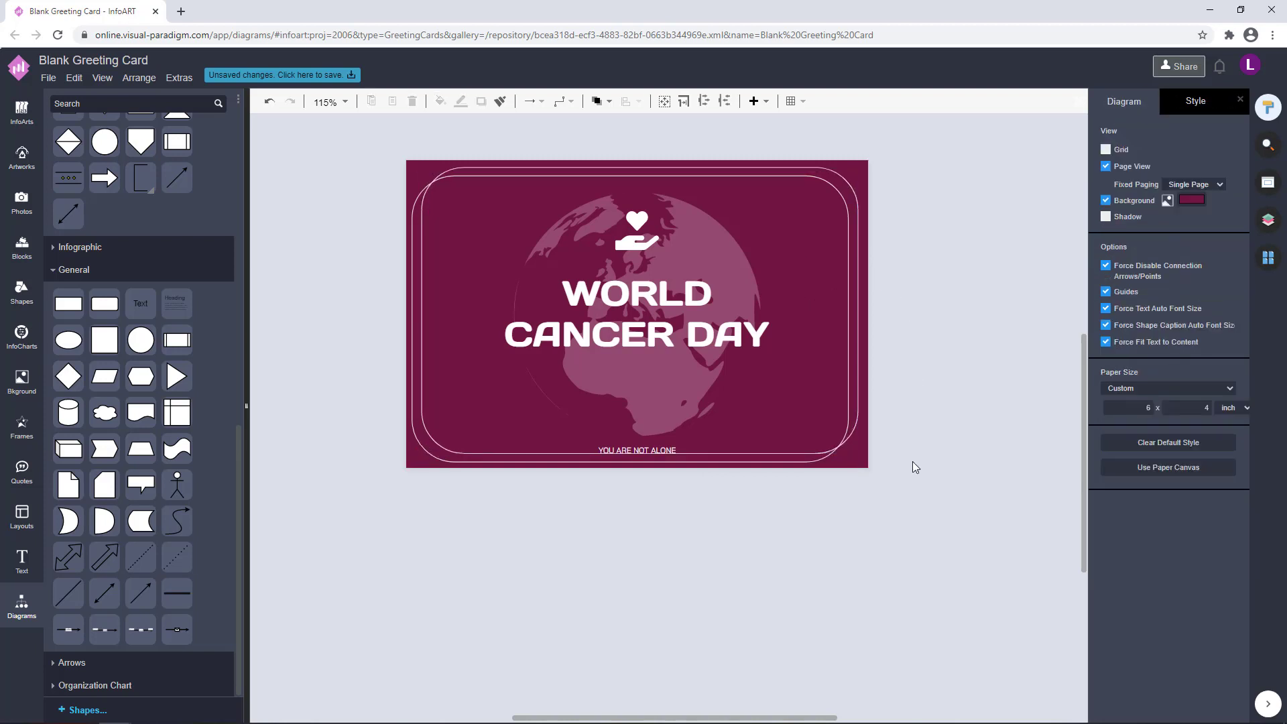
# Send the duplicate outline to the back, behind the tagline and globe.
pyautogui.click(678, 445)
pyautogui.press('Down')
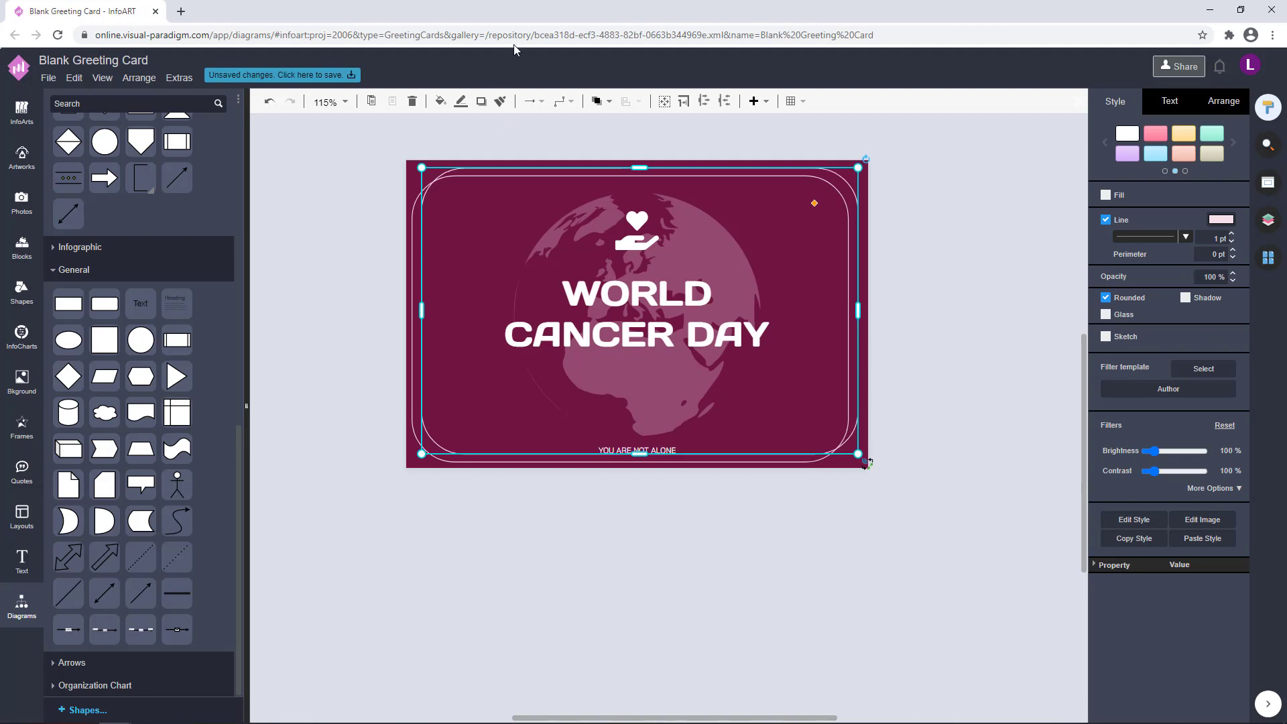
pyautogui.click(596, 103)
pyautogui.click(619, 149)
pyautogui.click(911, 361)
# Shrink the globe slightly around its centre and raise the tagline clear of the outlines' lower edges.
pyautogui.click(661, 445)
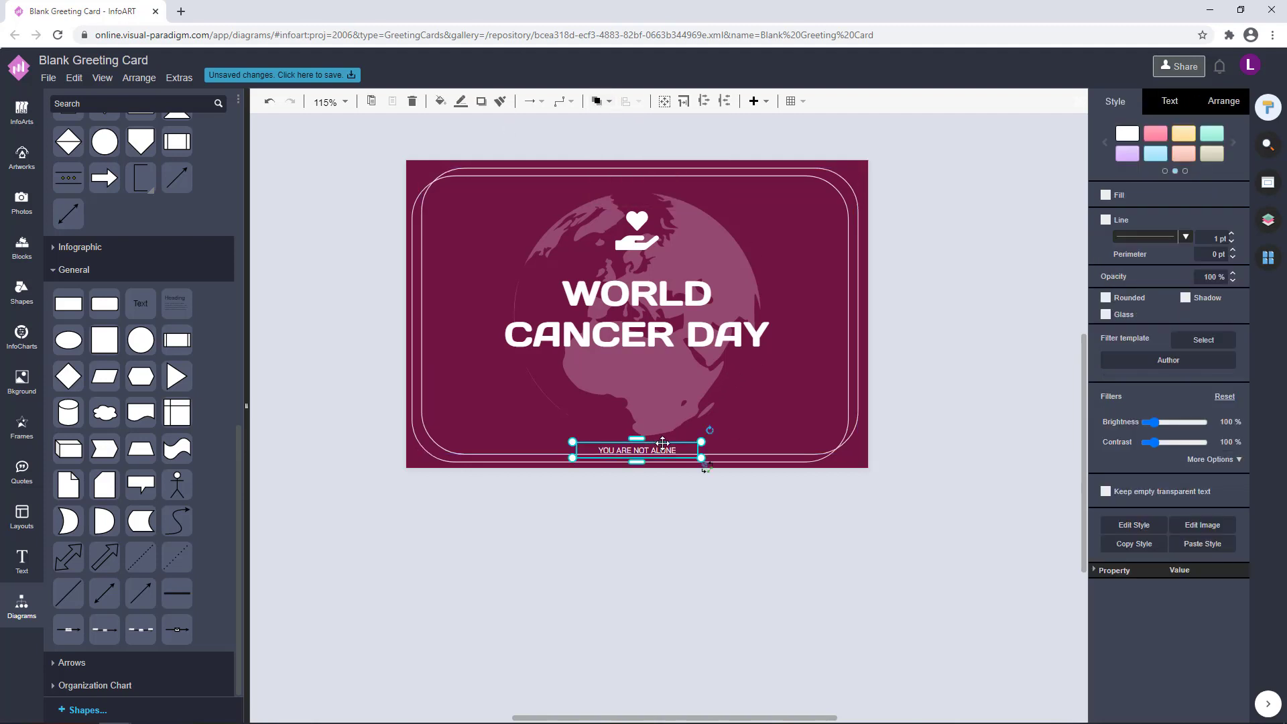
pyautogui.moveTo(668, 447); pyautogui.dragTo(670, 441)
pyautogui.click(772, 348)
pyautogui.click(695, 402)
pyautogui.moveTo(761, 194); pyautogui.dragTo(752, 202)
pyautogui.moveTo(679, 250); pyautogui.dragTo(686, 242)
pyautogui.click(959, 232)
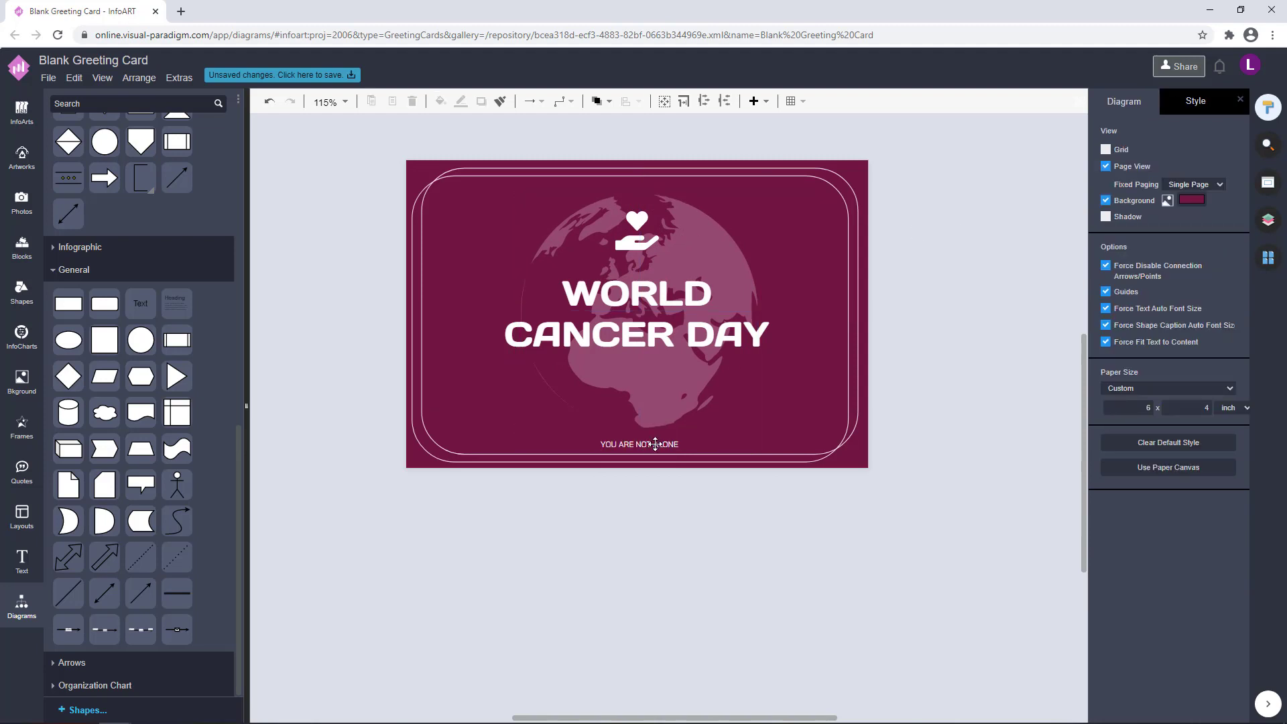
pyautogui.click(655, 443)
pyautogui.press('Up')
pyautogui.click(920, 364)
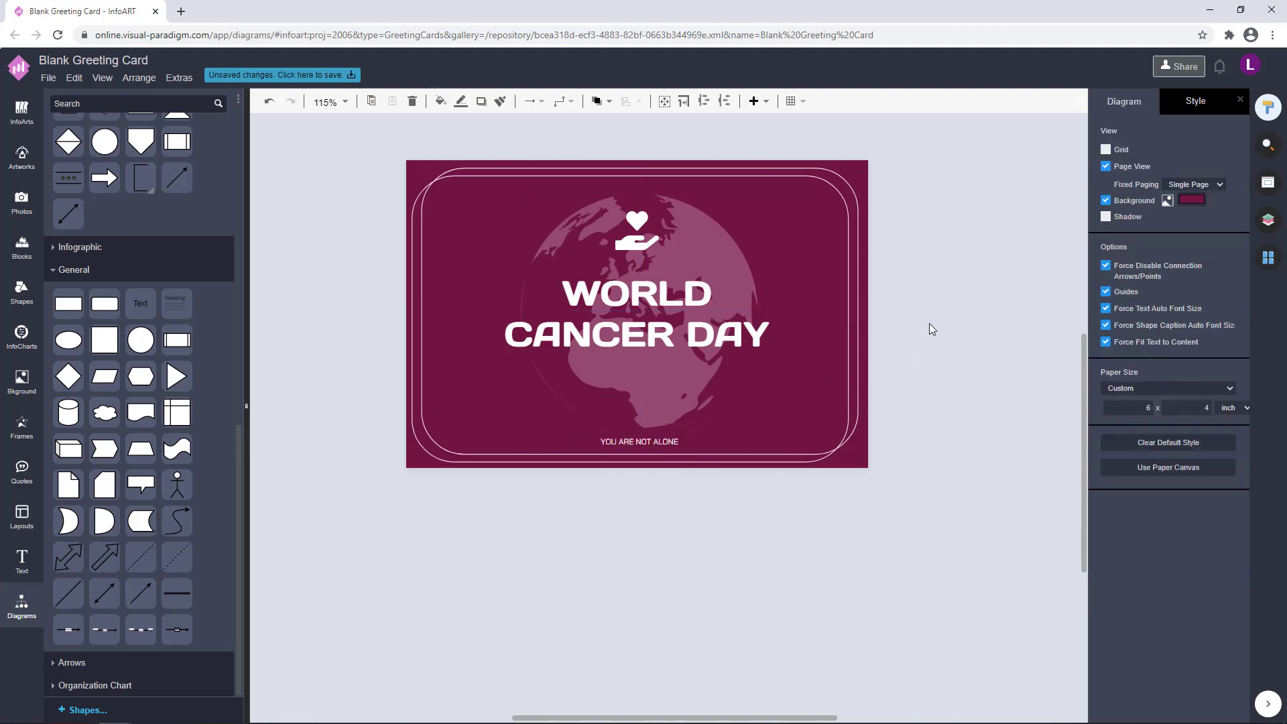
pyautogui.click(682, 318)
pyautogui.click(1008, 247)
pyautogui.click(637, 223)
pyautogui.click(980, 236)
pyautogui.moveTo(965, 331); pyautogui.dragTo(940, 365)
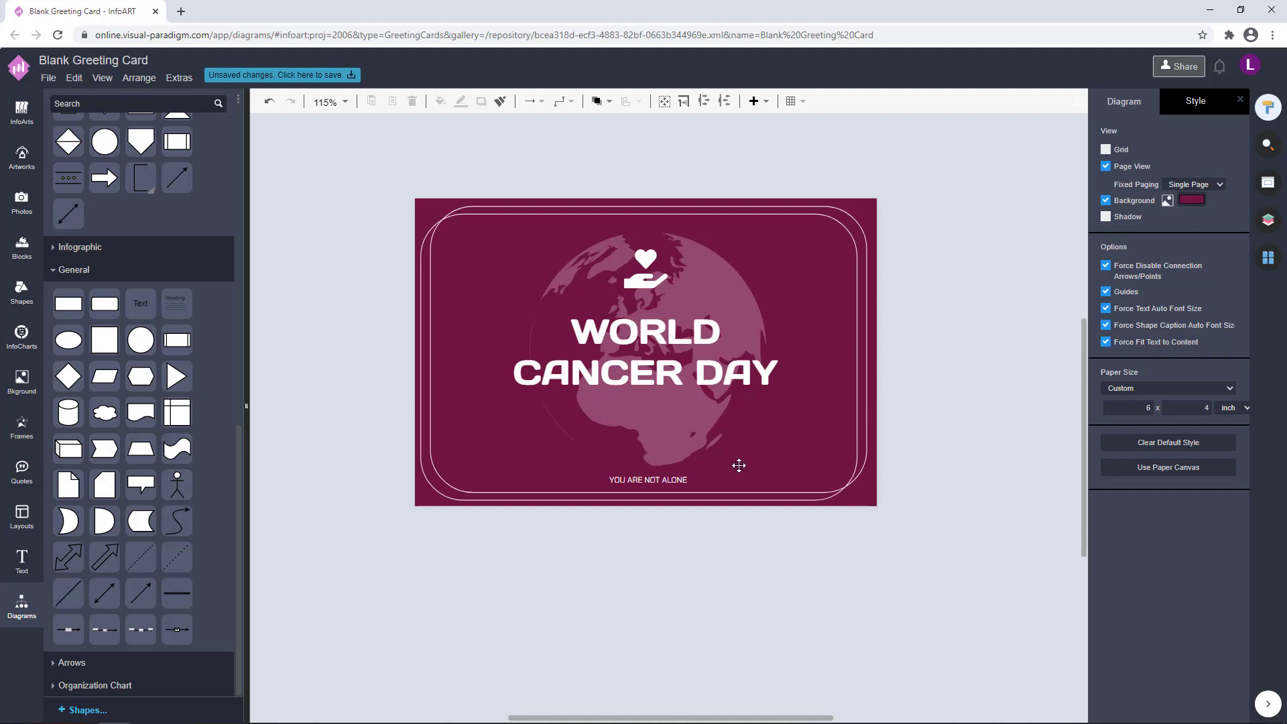
pyautogui.moveTo(719, 563); pyautogui.dragTo(719, 563)
pyautogui.click(677, 484)
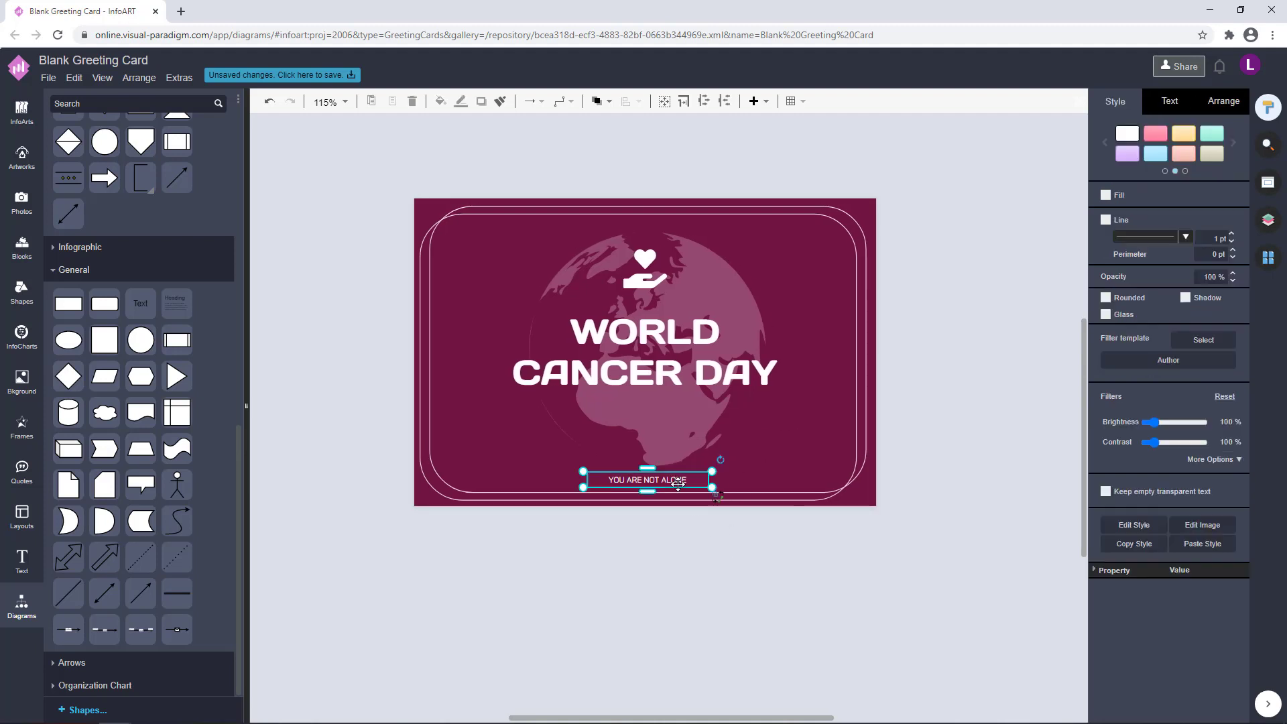
pyautogui.moveTo(677, 484); pyautogui.dragTo(676, 230)
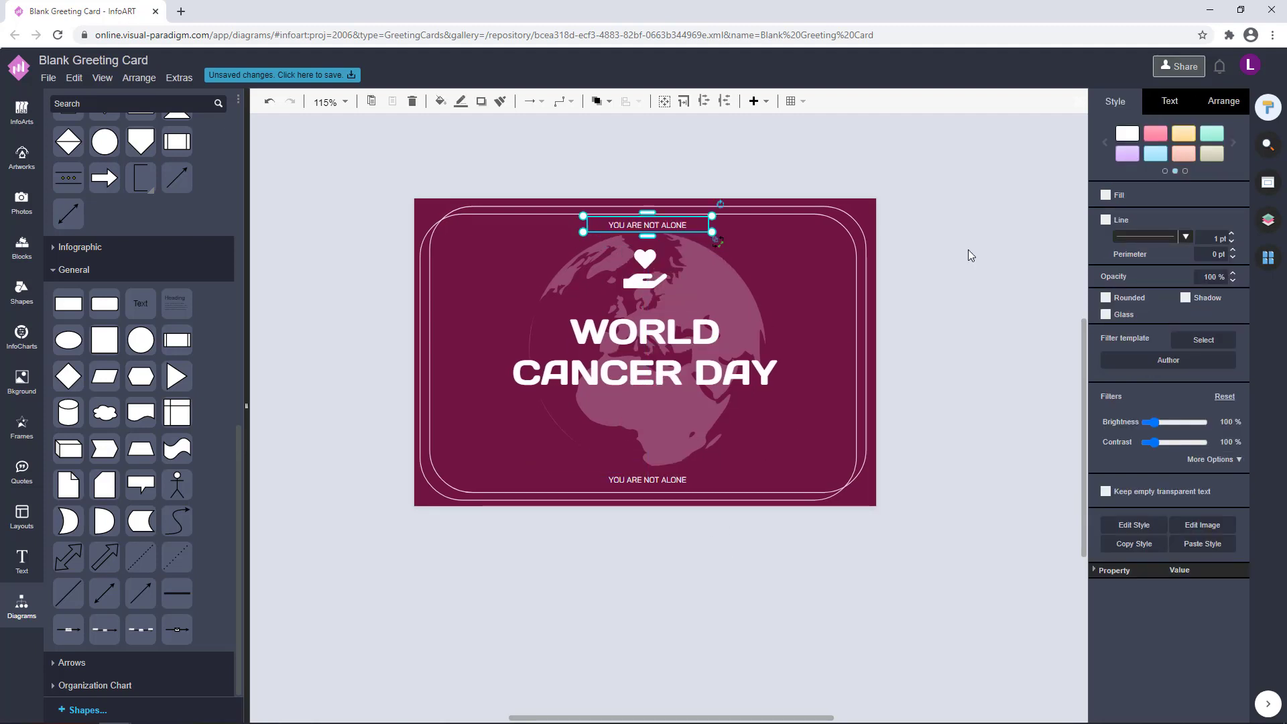
pyautogui.doubleClick(673, 228)
pyautogui.write('www')
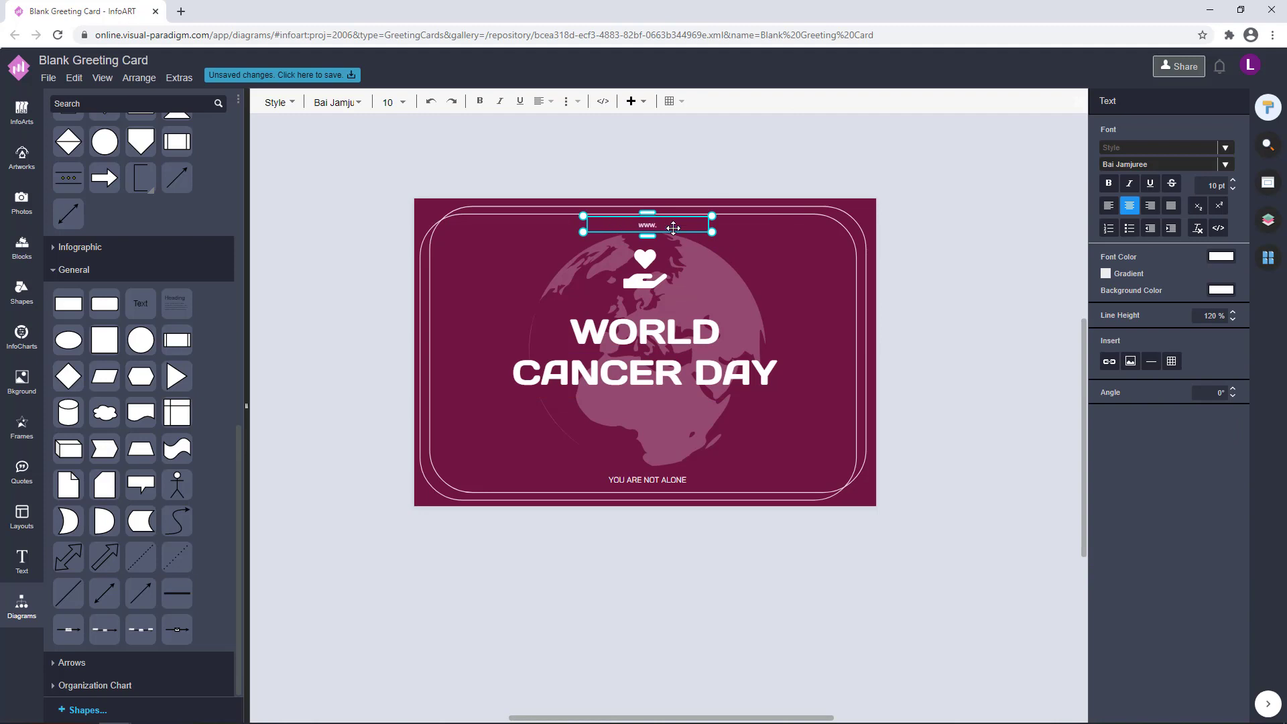
pyautogui.write('.worldcancerday.com')
pyautogui.click(865, 243)
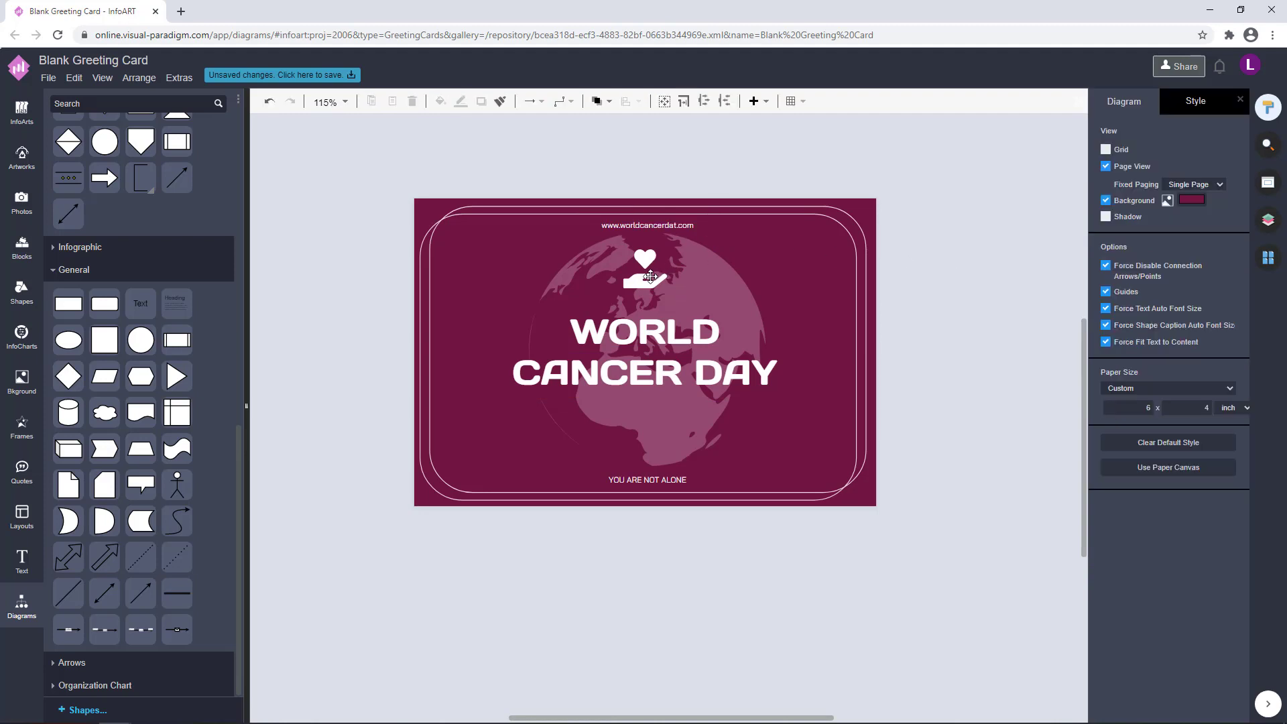
# Align the web address, heart-and-hand icon, heading and tagline to a common horizontal centre.
pyautogui.click(681, 225)
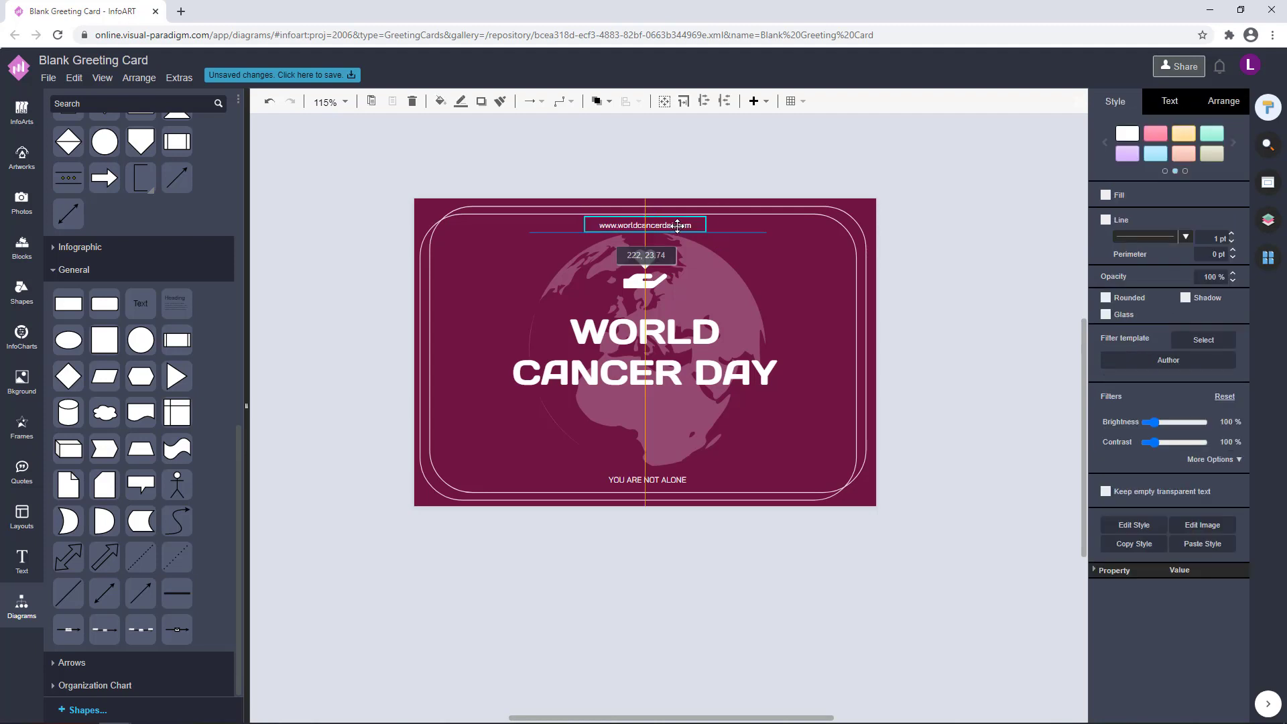
pyautogui.moveTo(498, 213); pyautogui.dragTo(796, 496)
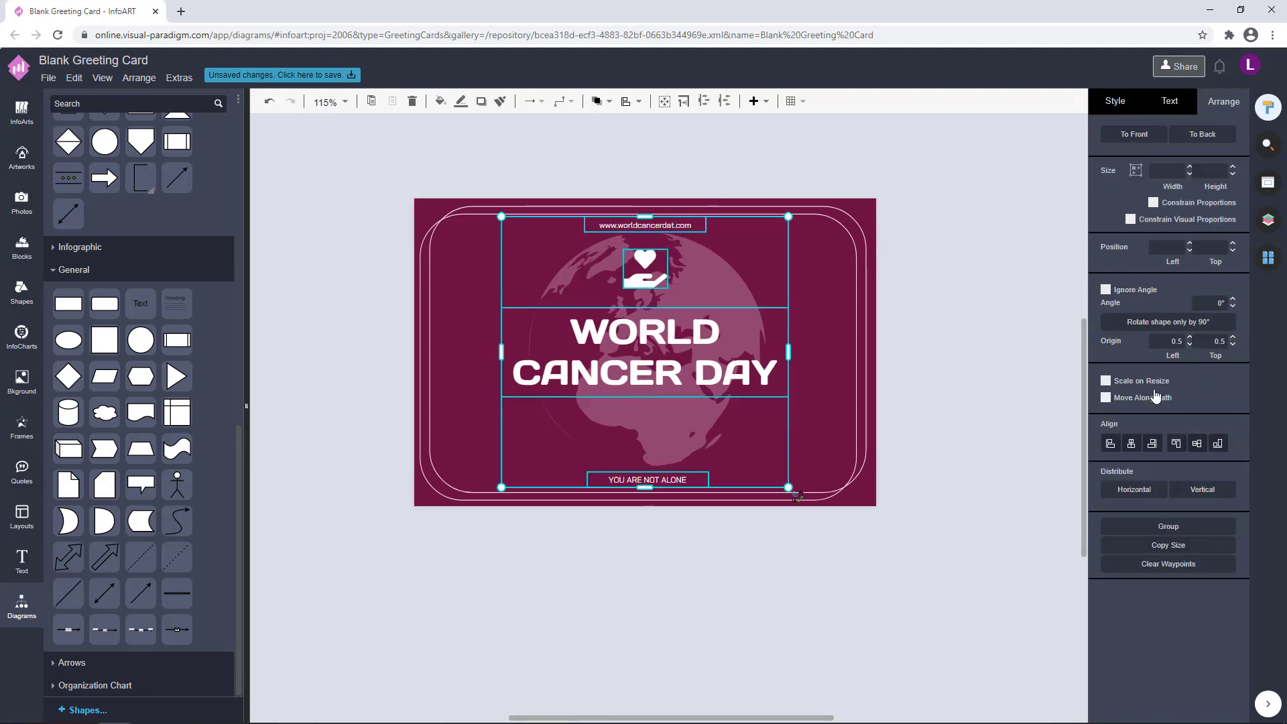
pyautogui.click(979, 365)
# Move the heart-and-hand icon and the heading together slightly down the card.
pyautogui.click(644, 268)
pyautogui.keyDown('shift'); pyautogui.click(650, 345); pyautogui.keyUp('shift')
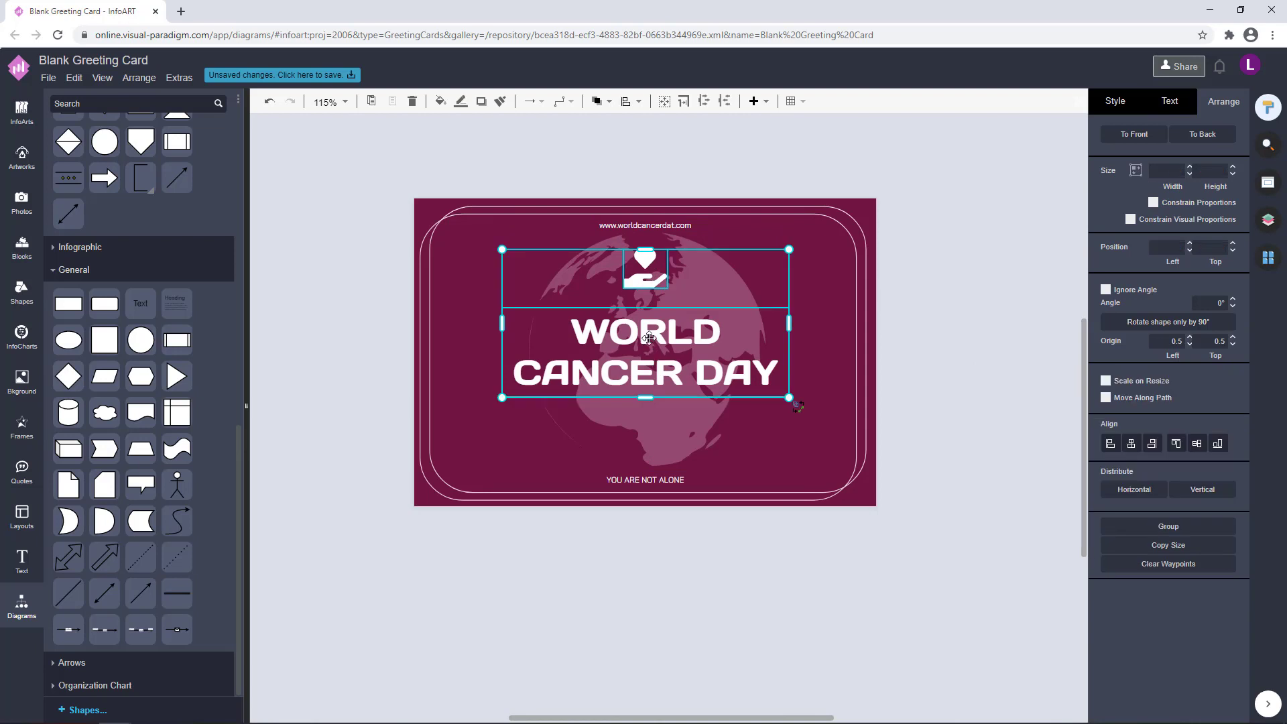
pyautogui.moveTo(651, 345)
pyautogui.mouseDown()
pyautogui.moveTo(651, 369)
pyautogui.moveTo(650, 353)
pyautogui.mouseUp()
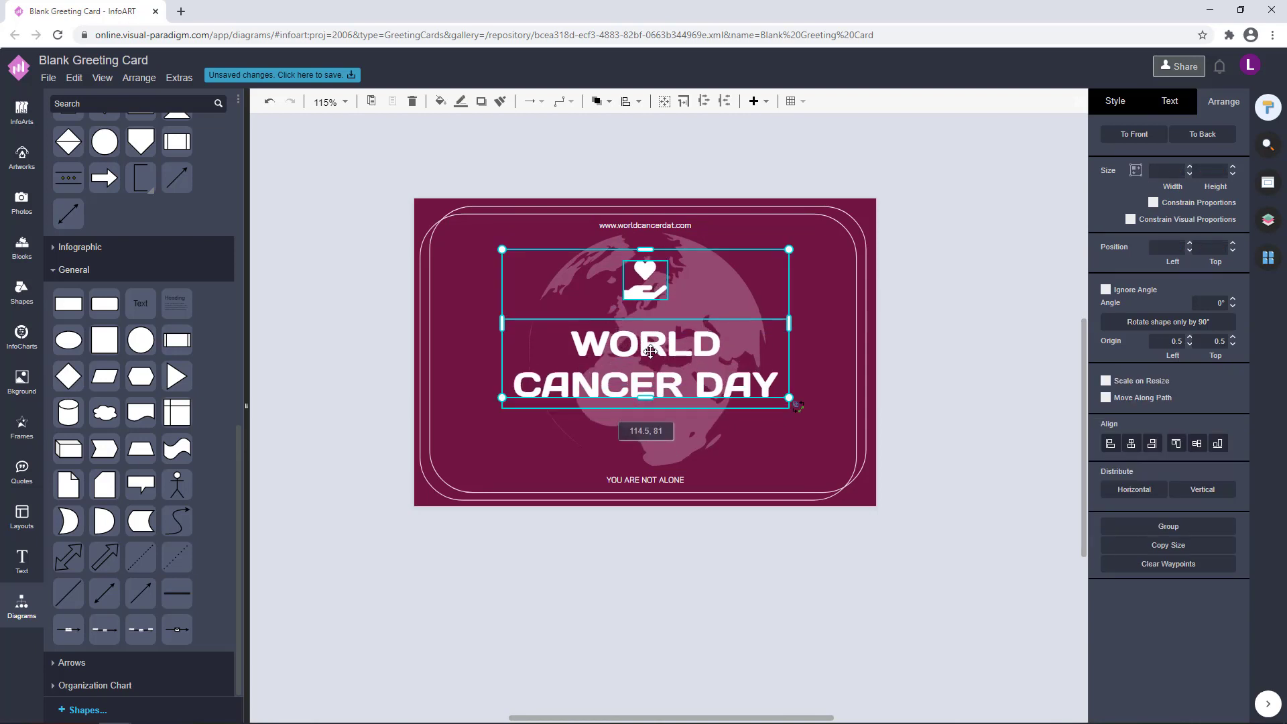
pyautogui.click(937, 369)
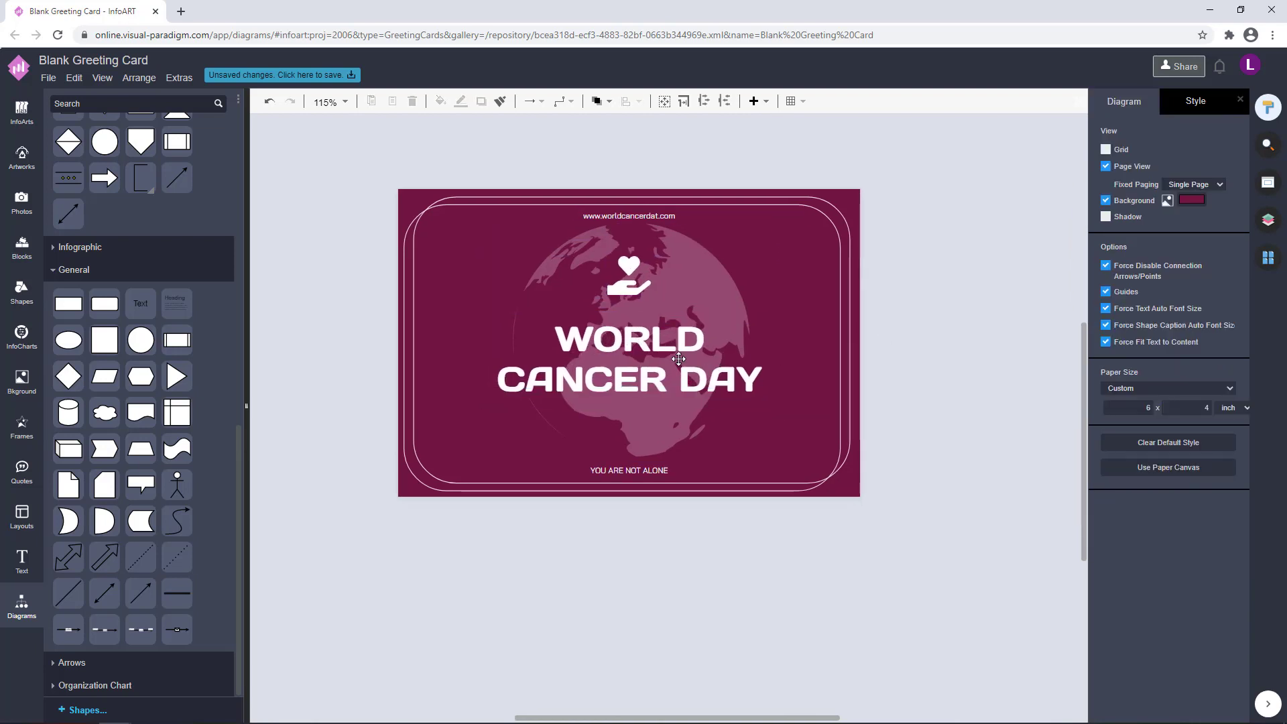
# Nudge the heart-and-hand icon closer to the heading, to a top position of 96 pt.
pyautogui.click(627, 287)
pyautogui.press('Down')
pyautogui.press('Down')
pyautogui.press('Down')
pyautogui.press('Down')
pyautogui.press('Down')
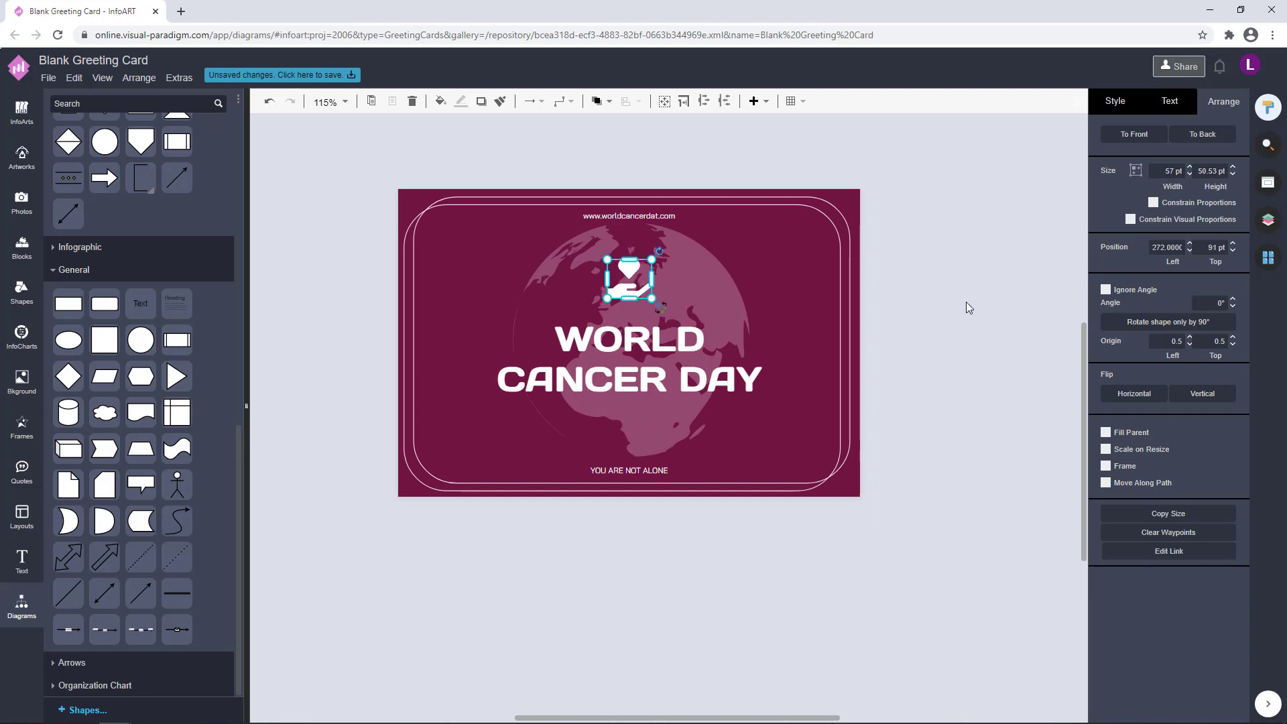
pyautogui.click(967, 302)
pyautogui.click(641, 294)
pyautogui.press('Down')
pyautogui.press('Down')
pyautogui.click(947, 295)
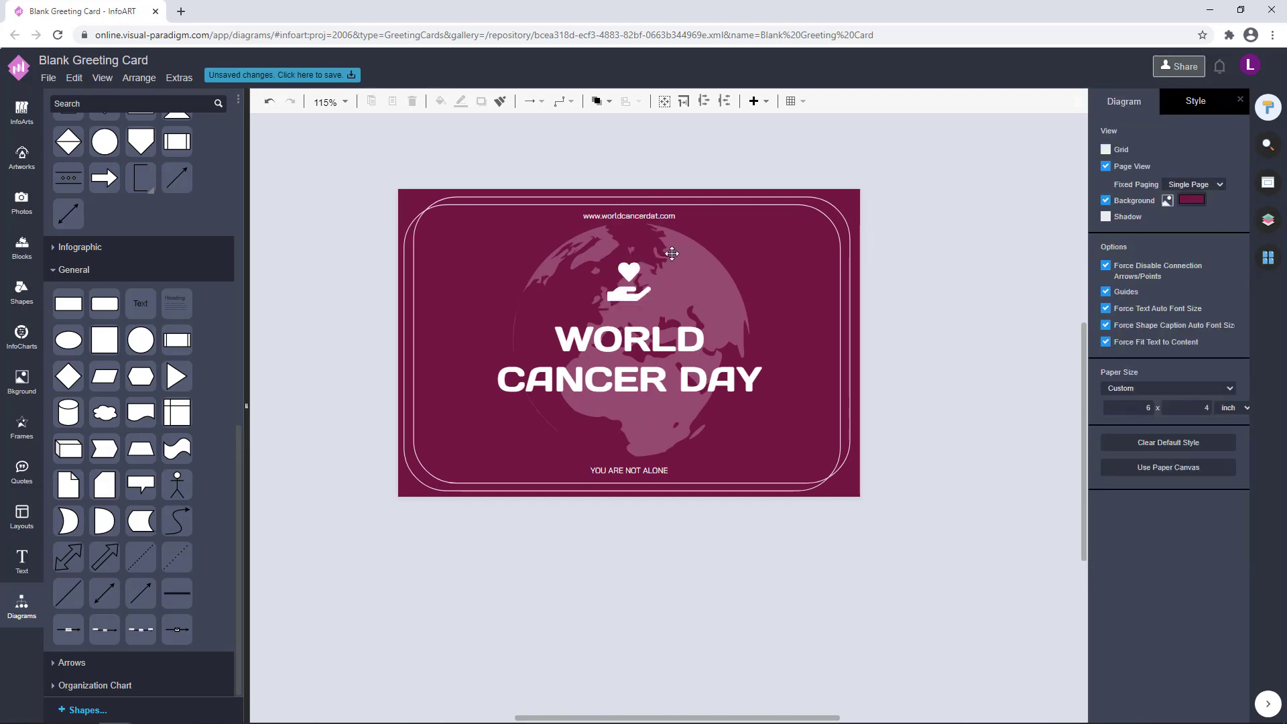
# Shrink the globe slightly while keeping it centred on the card.
pyautogui.moveTo(671, 253); pyautogui.dragTo(700, 282)
pyautogui.click(899, 273)
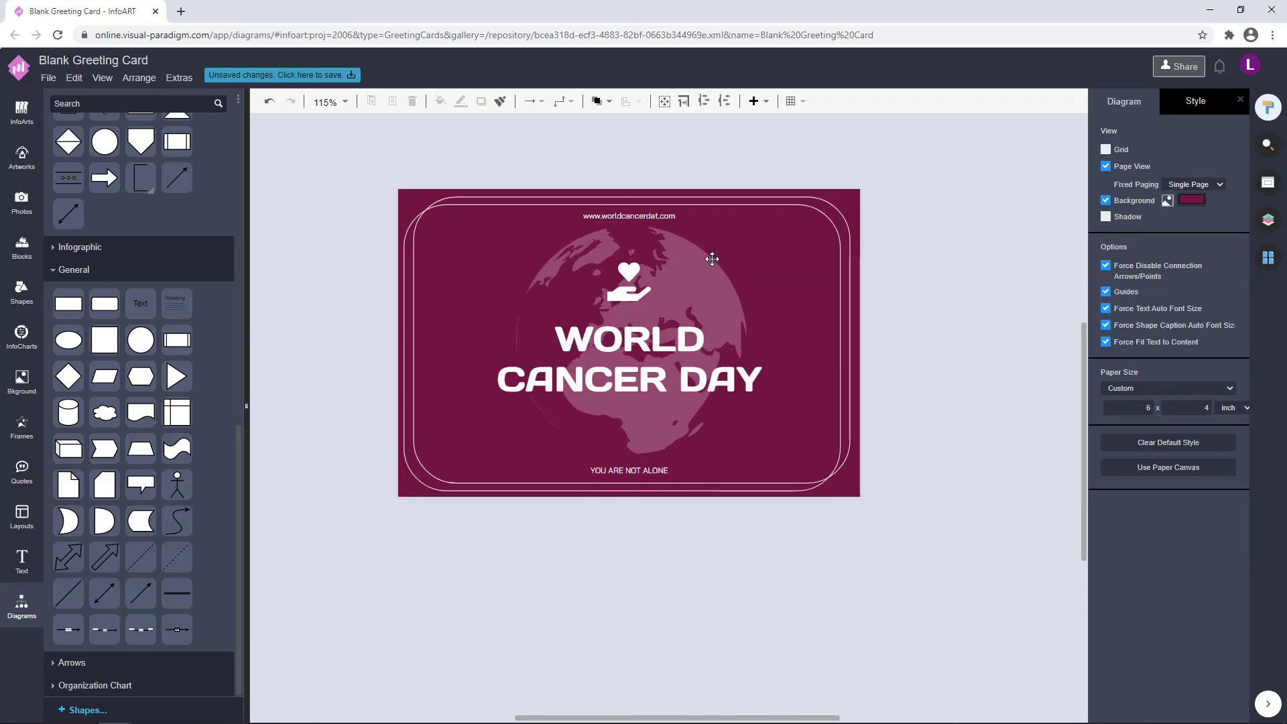
pyautogui.click(711, 259)
pyautogui.click(948, 259)
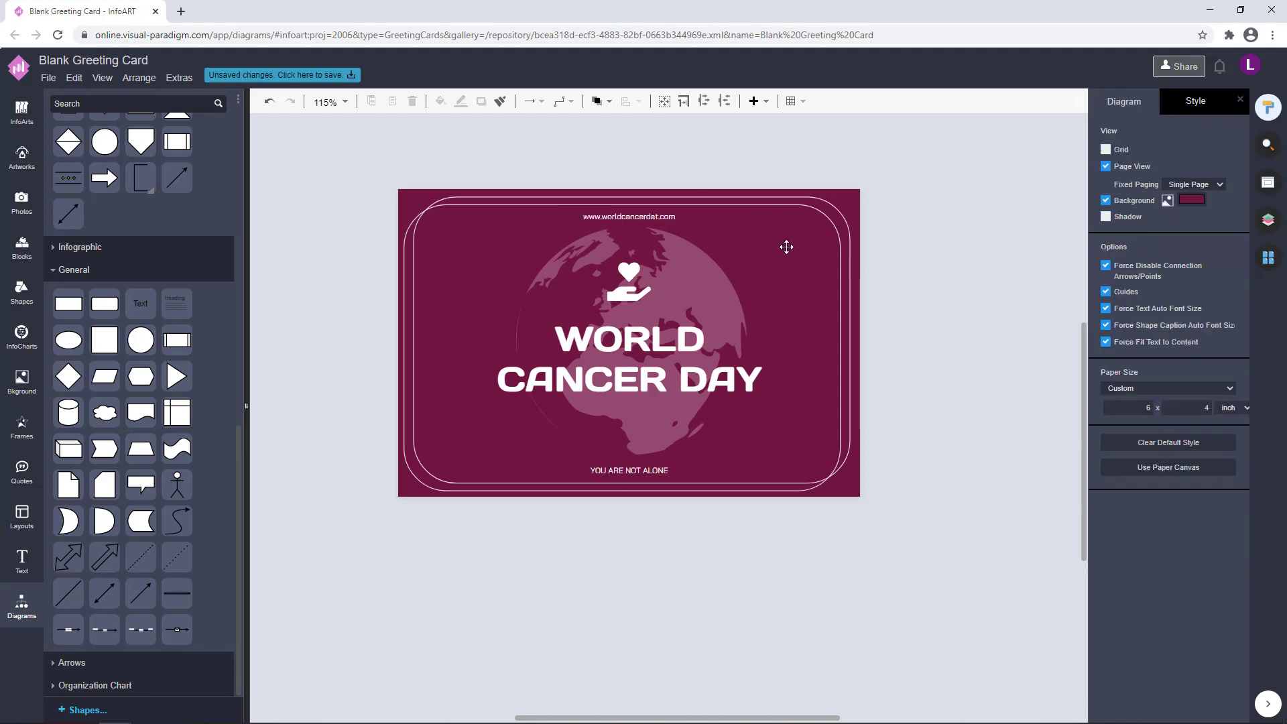
# Move the heading slightly up, to a top position of about 157 pt, keeping it centred.
pyautogui.moveTo(761, 554); pyautogui.dragTo(788, 535)
pyautogui.moveTo(655, 328); pyautogui.dragTo(791, 322)
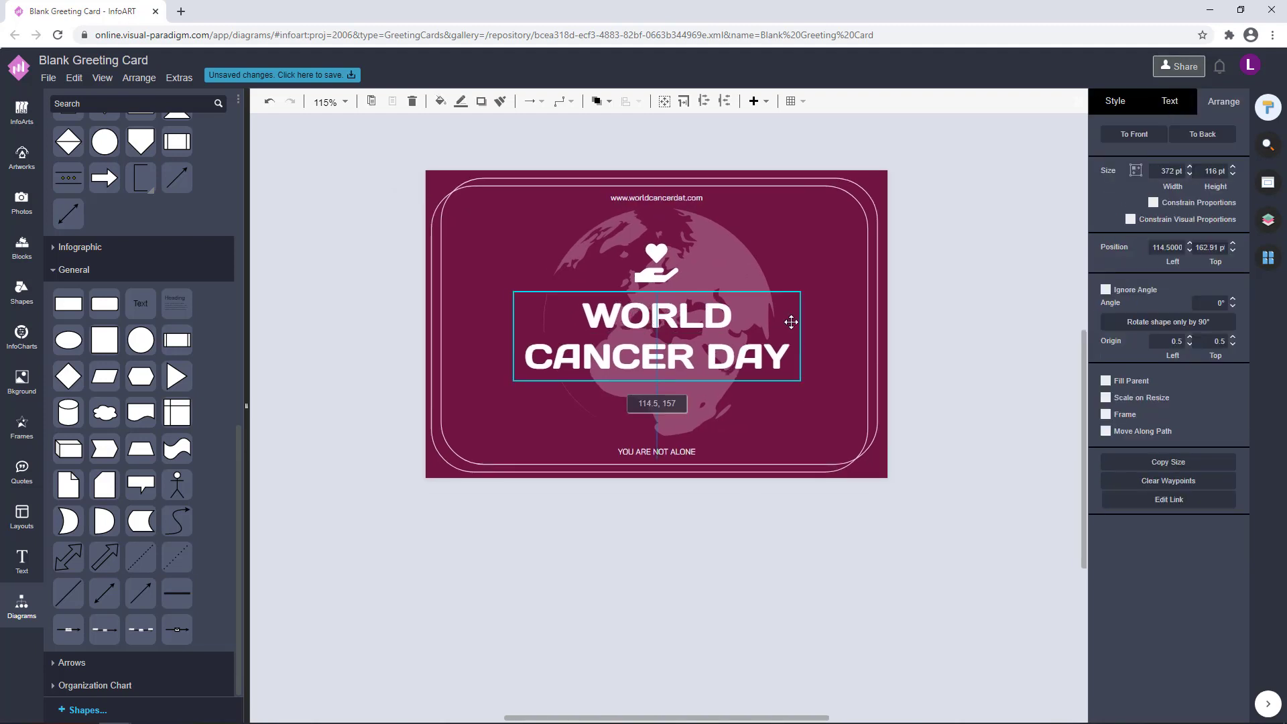
pyautogui.click(920, 313)
pyautogui.click(676, 277)
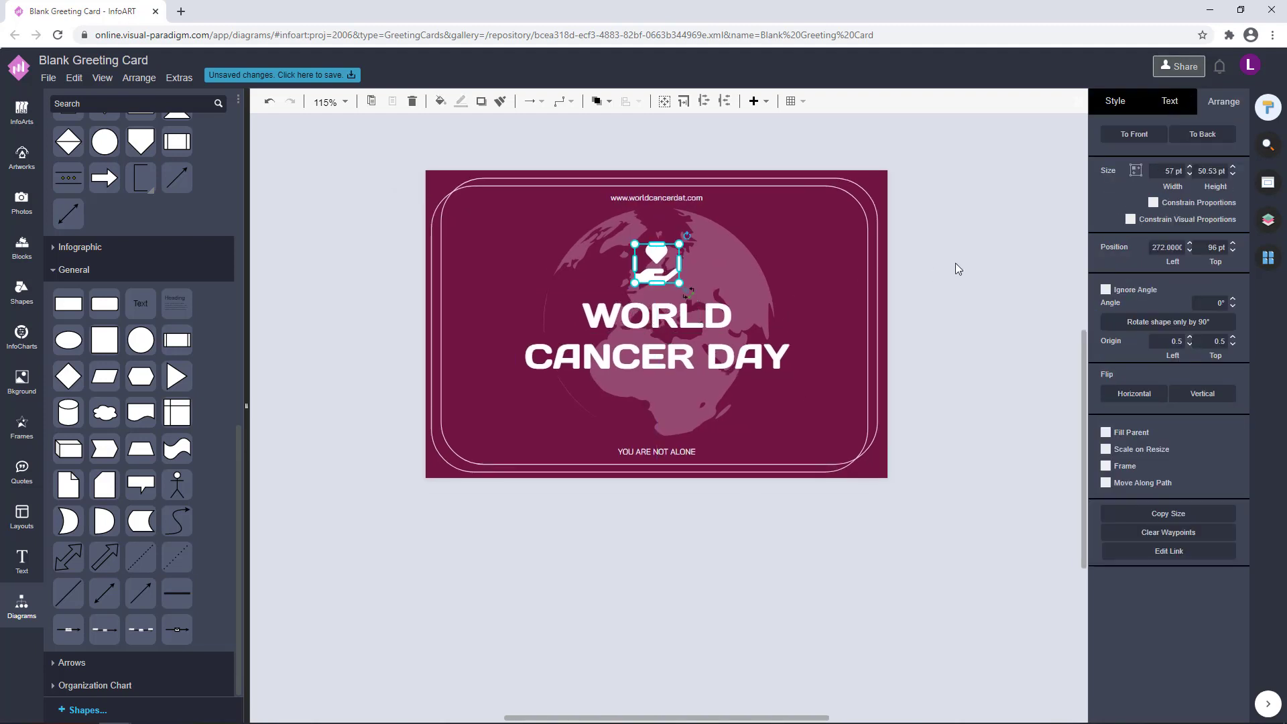
pyautogui.click(955, 263)
pyautogui.moveTo(937, 376); pyautogui.dragTo(913, 373)
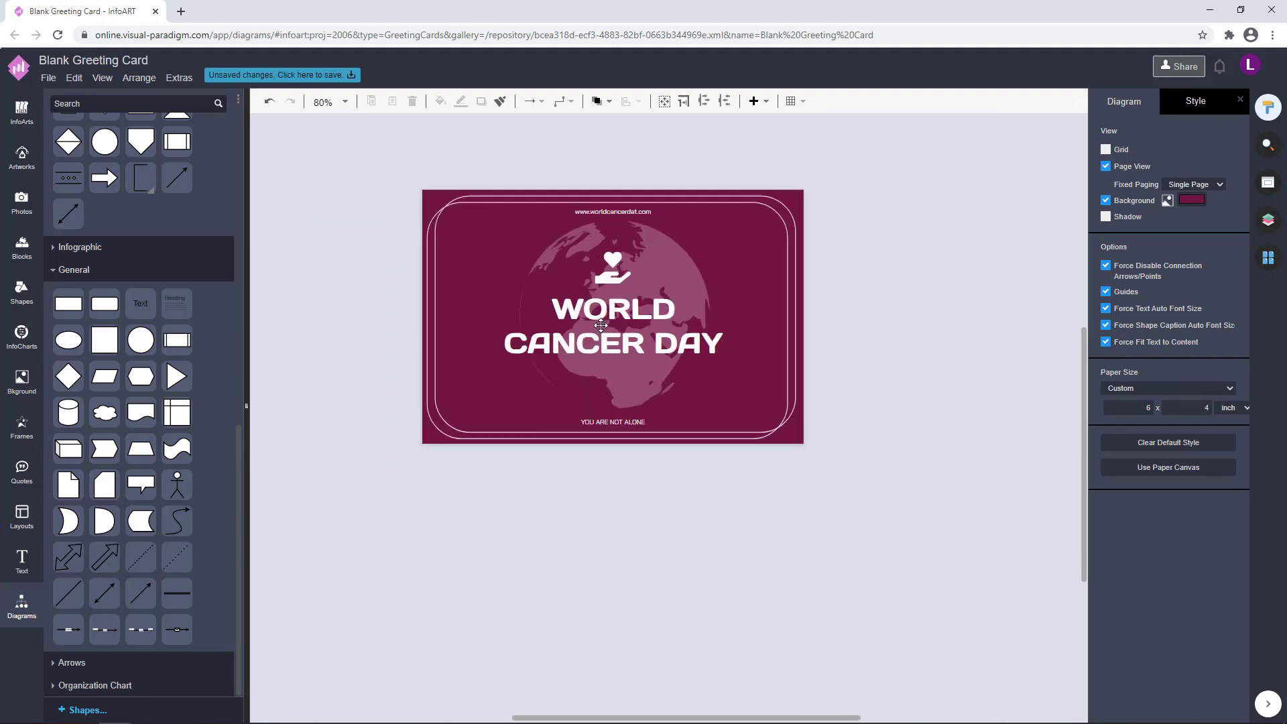
pyautogui.click(651, 473)
pyautogui.click(906, 397)
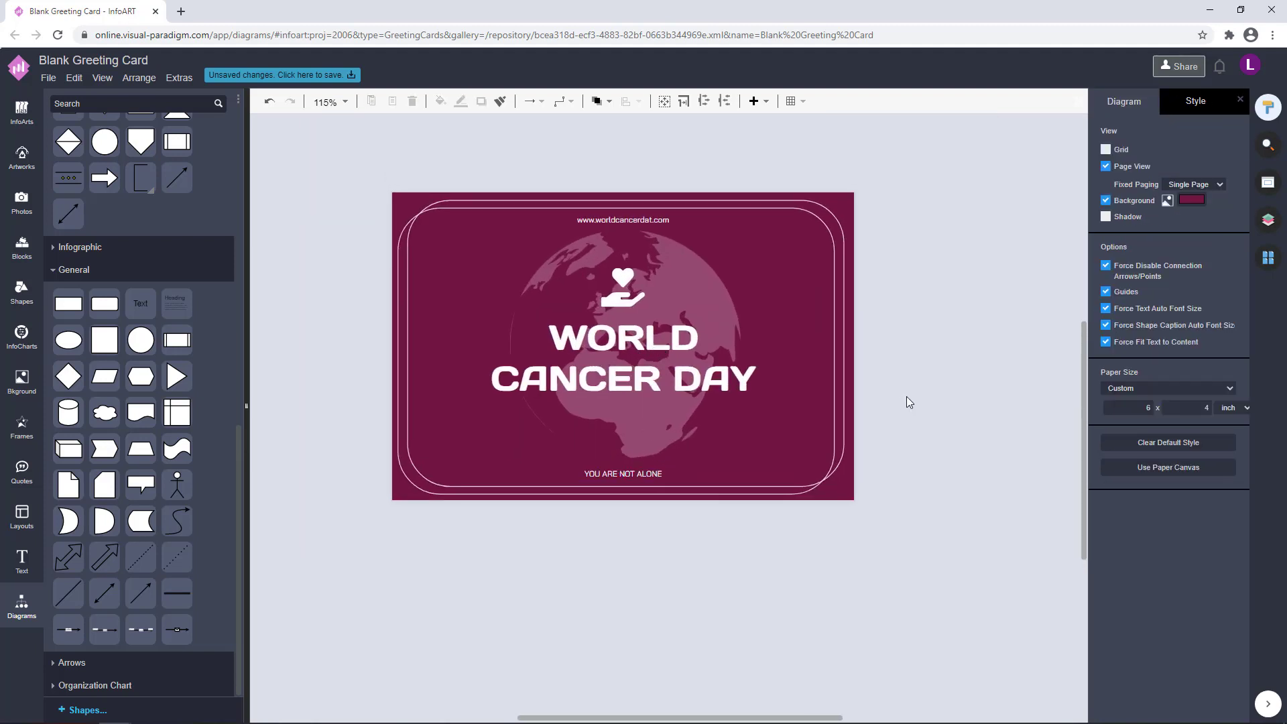
pyautogui.moveTo(906, 396); pyautogui.dragTo(918, 394)
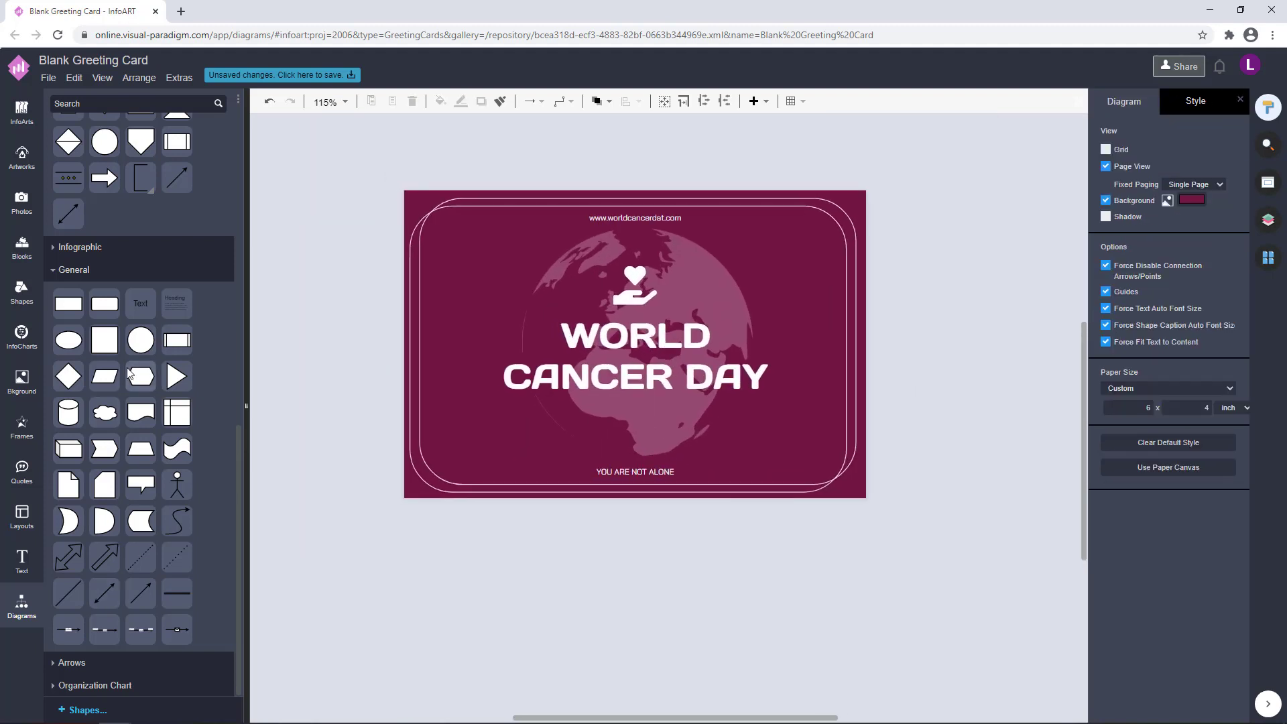
# Insert a circle from the General shapes, shrink it to about 5 x 5 pt and give it a white fill without a line.
pyautogui.moveTo(106, 516); pyautogui.dragTo(458, 405)
pyautogui.moveTo(458, 407); pyautogui.dragTo(396, 351)
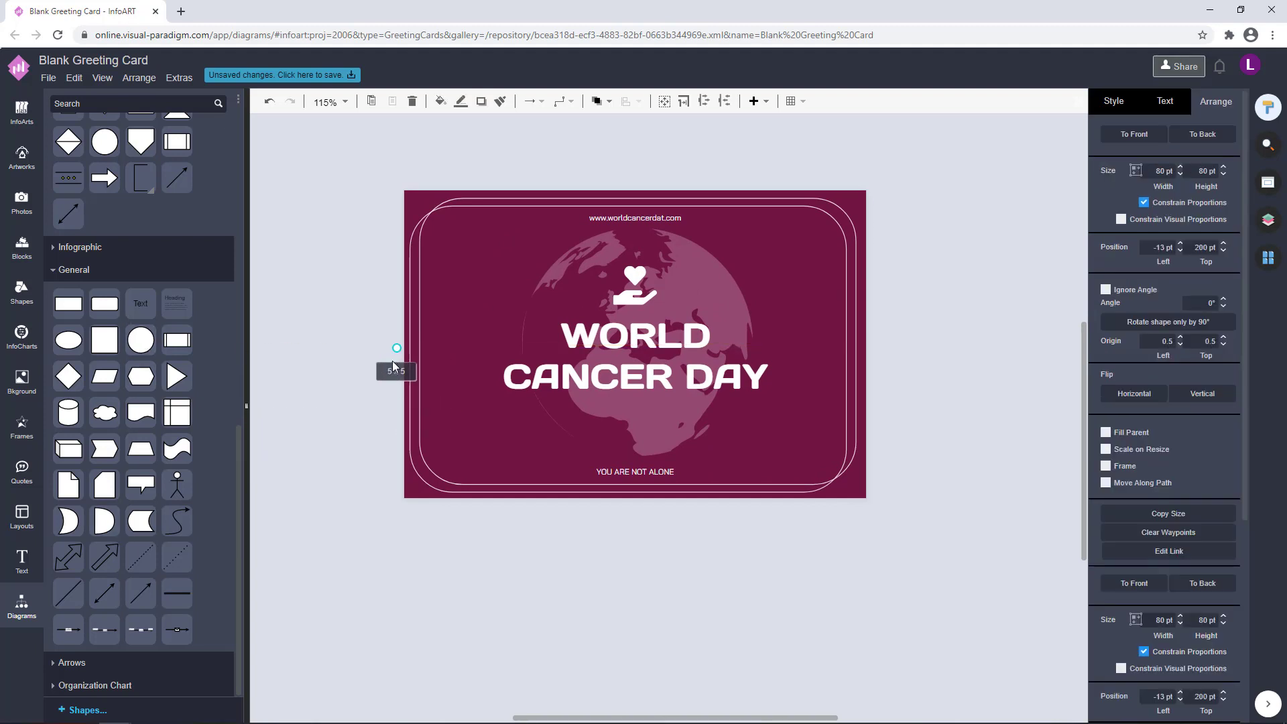
pyautogui.click(1109, 111)
pyautogui.click(1109, 220)
pyautogui.click(1106, 195)
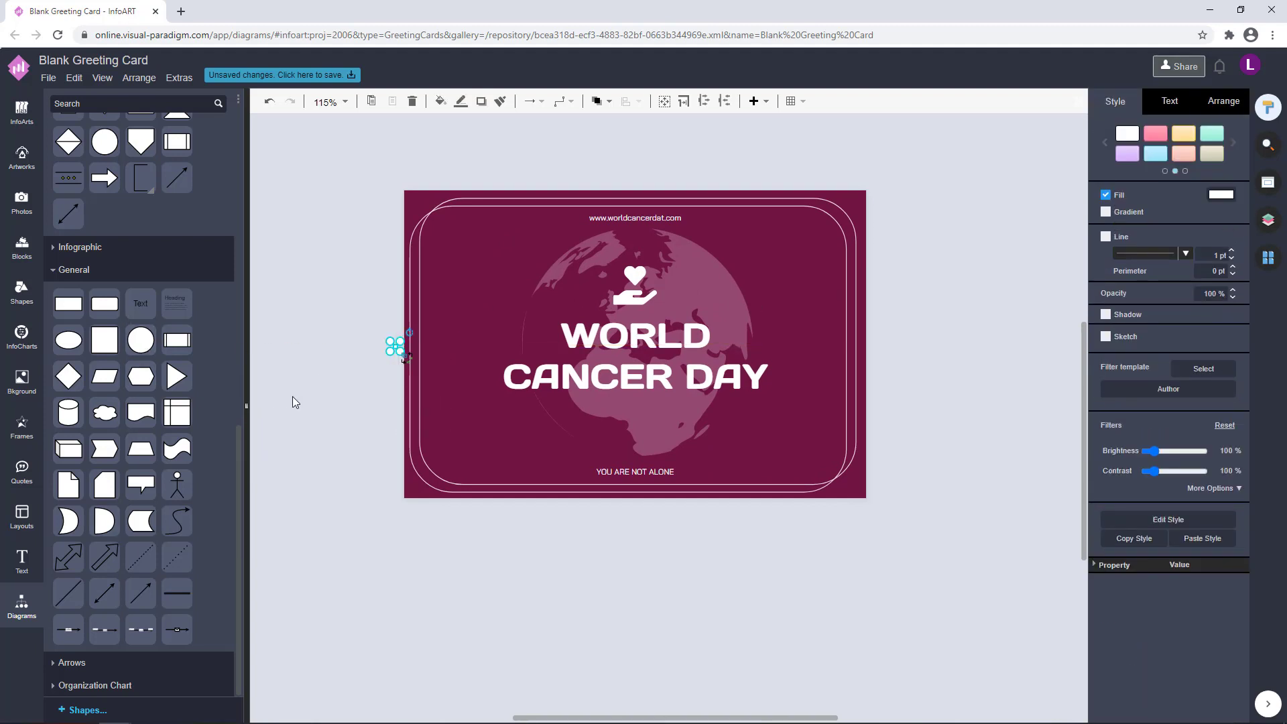
pyautogui.click(292, 402)
# Place the small white dot just inside the upper-left corner of the two outlines.
pyautogui.moveTo(397, 348); pyautogui.dragTo(438, 217)
pyautogui.click(483, 169)
pyautogui.scroll(4, 483, 172)
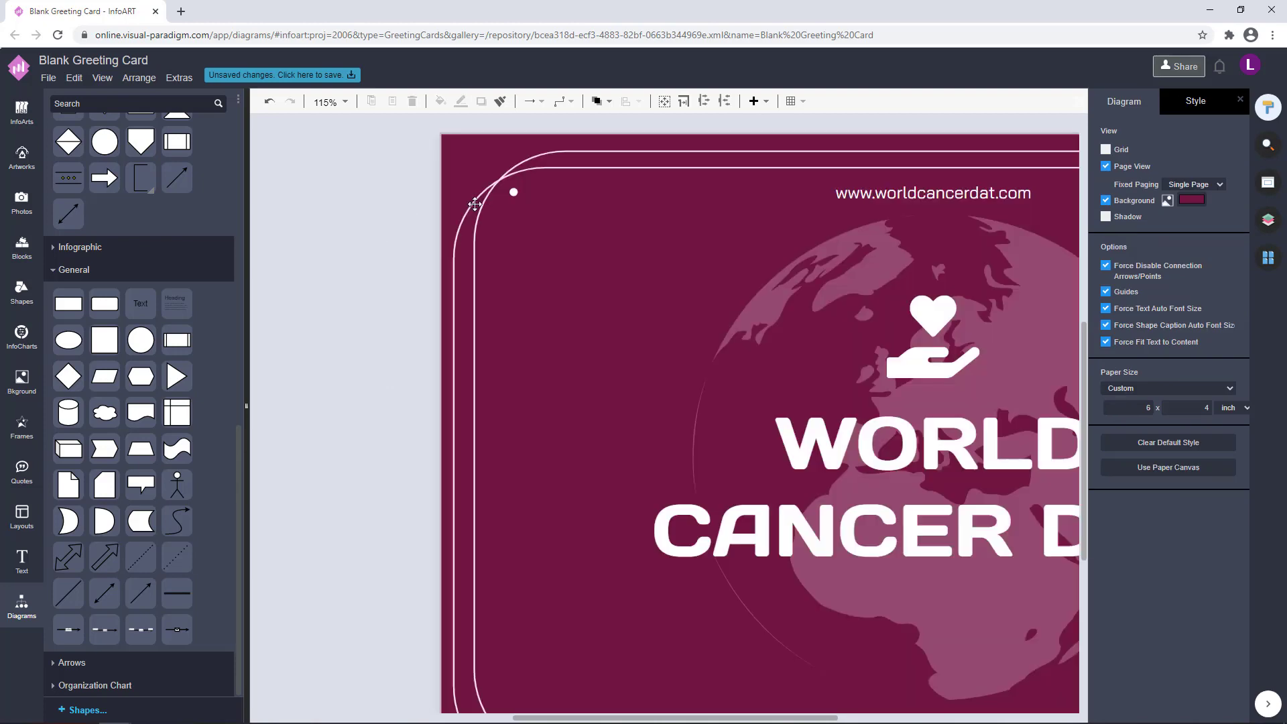
# Move the small white dot outside the rounded outlines, into the card's upper-left corner.
pyautogui.moveTo(513, 192); pyautogui.dragTo(461, 156)
pyautogui.click(328, 190)
pyautogui.scroll(-6, 374, 260)
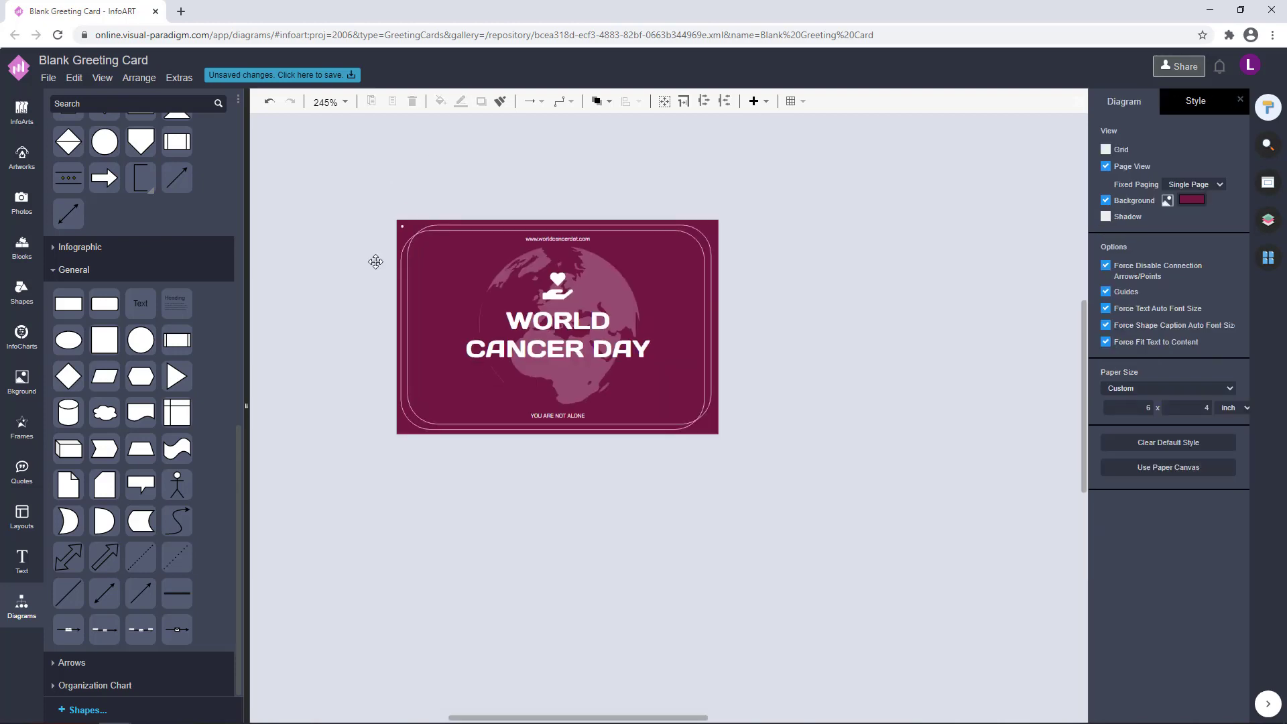
pyautogui.scroll(5, 374, 260)
pyautogui.click(451, 178)
pyautogui.click(404, 199)
pyautogui.click(451, 177)
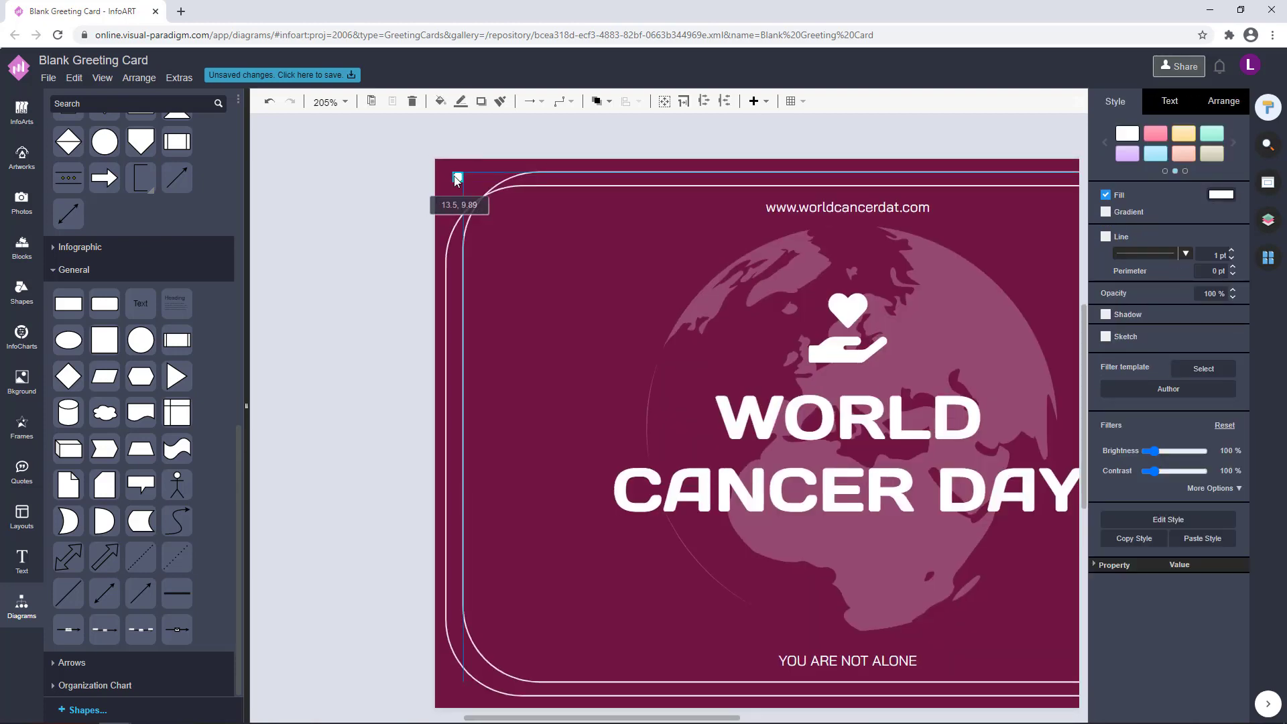
# Duplicate the white dot and place the copy in the card's lower-left corner.
pyautogui.hotkey('ctrl', 'c')
pyautogui.hotkey('ctrl', 'v')
pyautogui.click(387, 337)
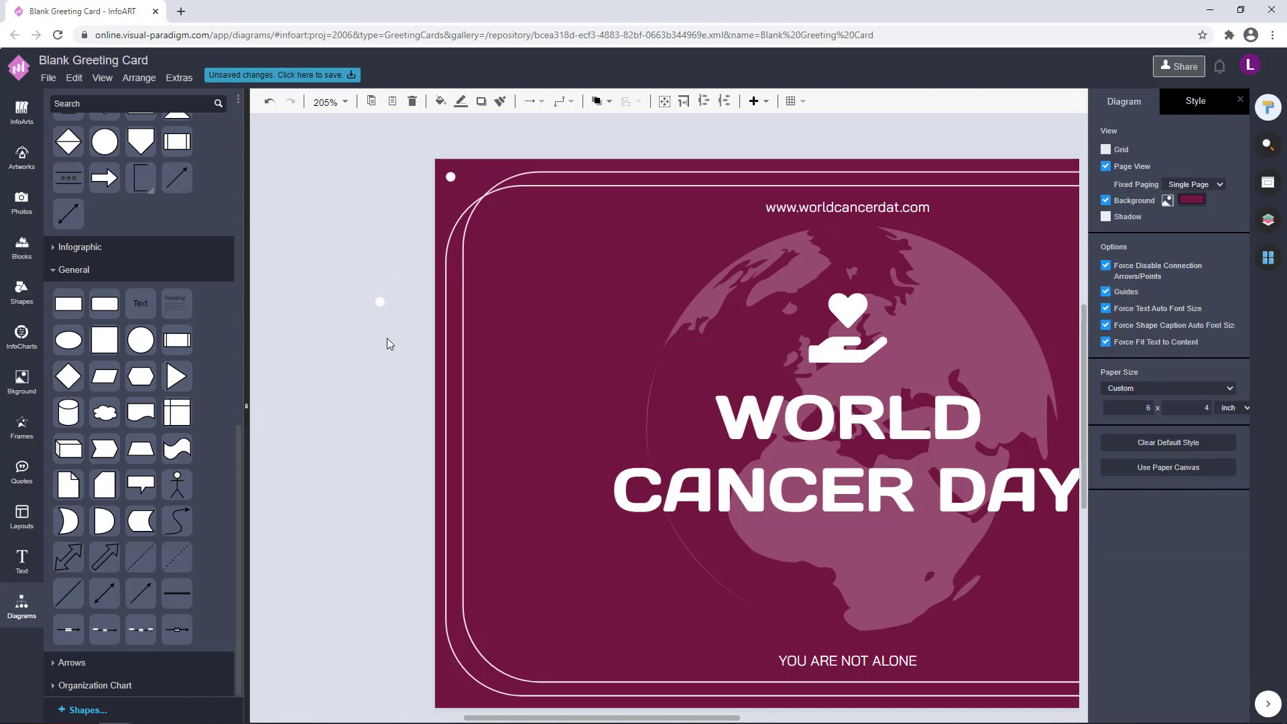
pyautogui.moveTo(364, 436); pyautogui.dragTo(464, 574)
pyautogui.click(633, 615)
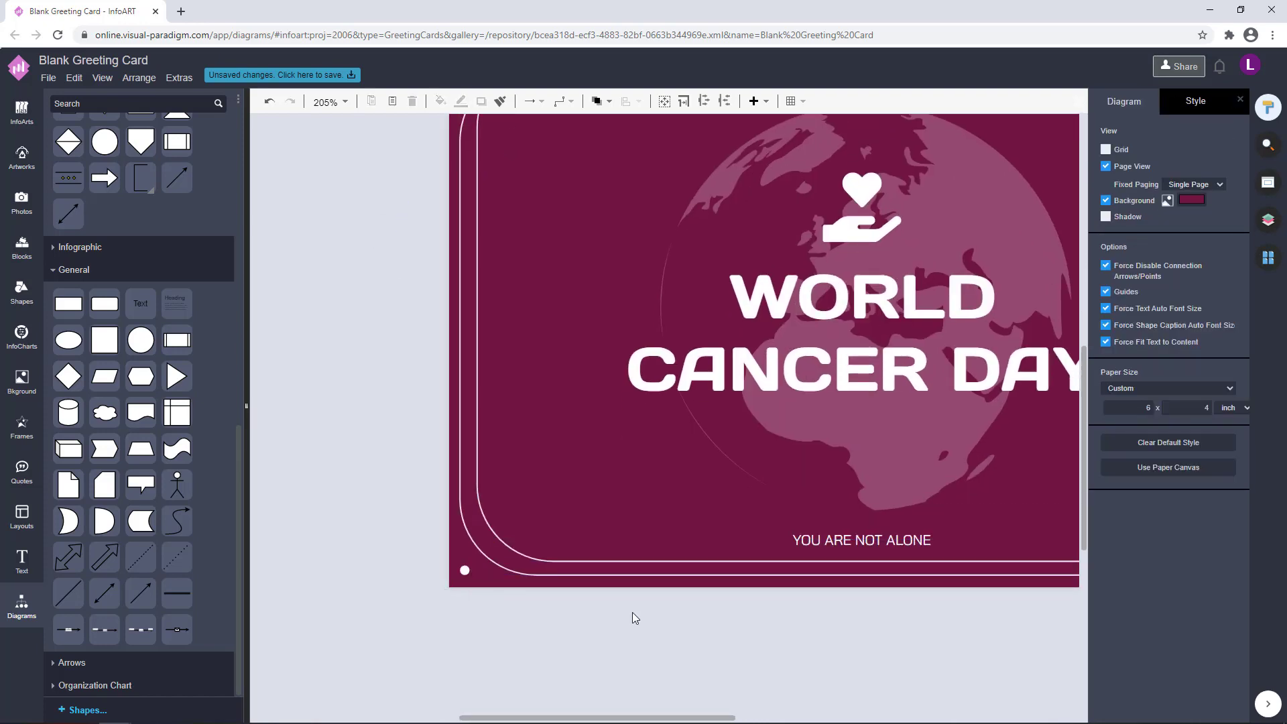
# Paste another white dot and place it in the card's lower-right corner.
pyautogui.moveTo(862, 626); pyautogui.dragTo(842, 579)
pyautogui.hotkey('ctrl', 'v')
pyautogui.click(463, 617)
pyautogui.click(897, 522)
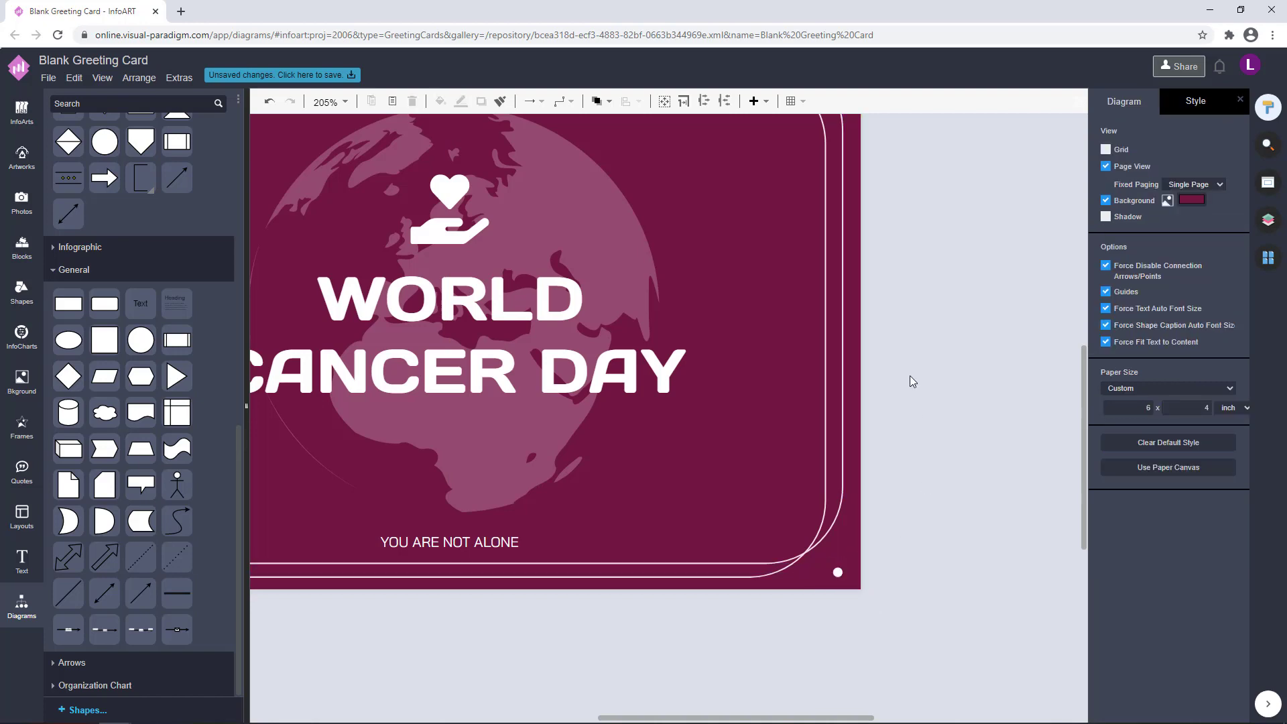
# Paste one more white dot into the card's upper-right corner and bring the whole card into view.
pyautogui.moveTo(915, 265); pyautogui.dragTo(784, 318)
pyautogui.hotkey('ctrl', 'v')
pyautogui.click(904, 485)
pyautogui.click(887, 329)
pyautogui.scroll(-4, 887, 329)
pyautogui.moveTo(843, 487); pyautogui.dragTo(875, 414)
pyautogui.scroll(1, 875, 415)
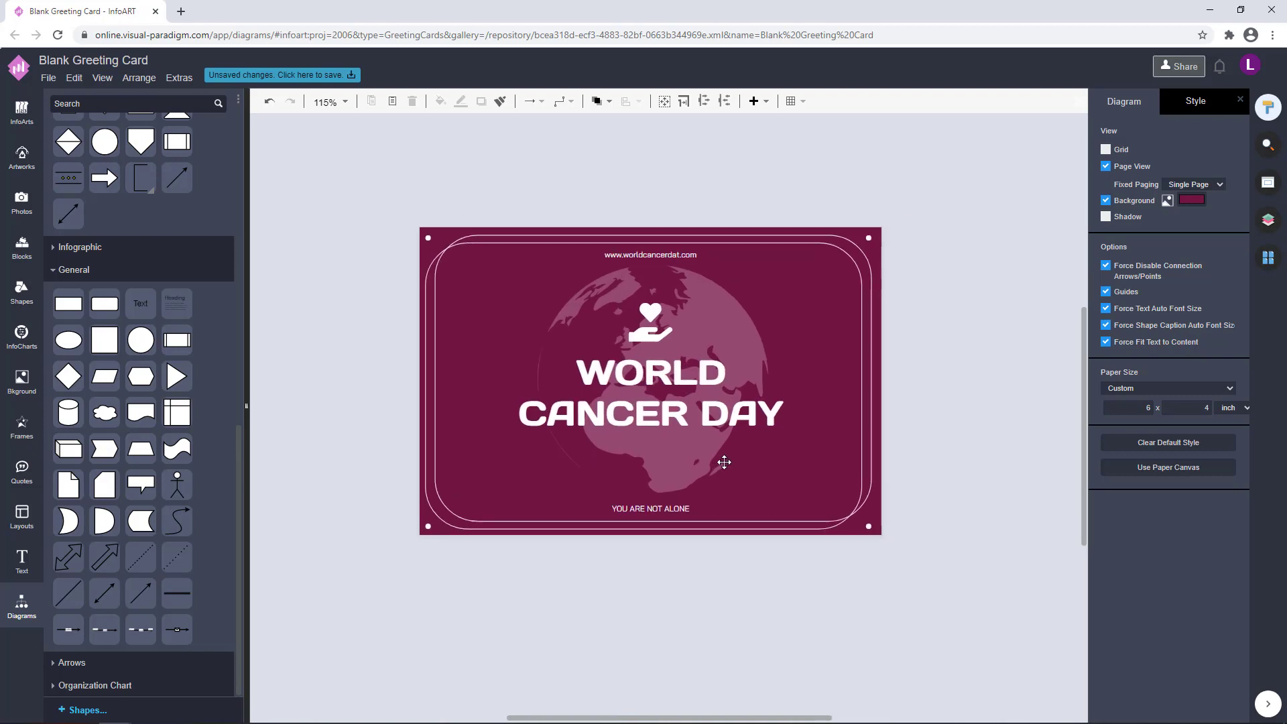
# Nudge the heading slightly down and the heart-and-hand icon slightly to the right.
pyautogui.click(720, 378)
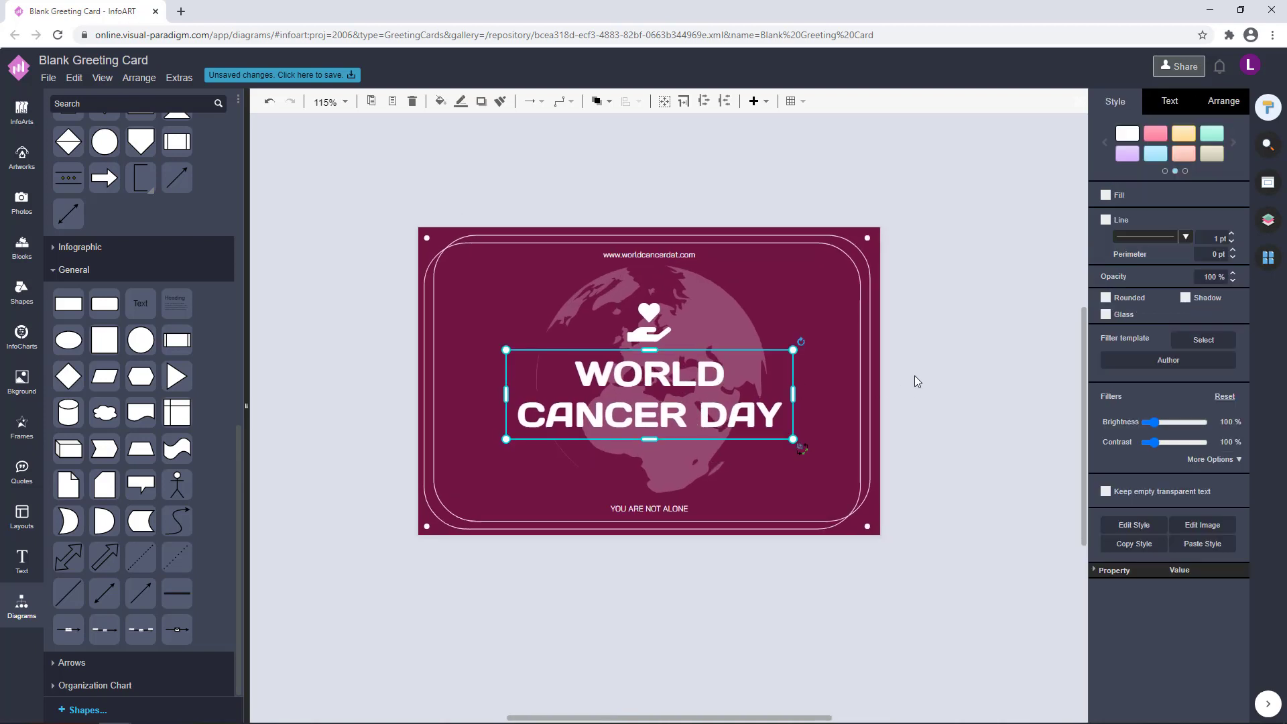
pyautogui.click(917, 380)
pyautogui.click(642, 314)
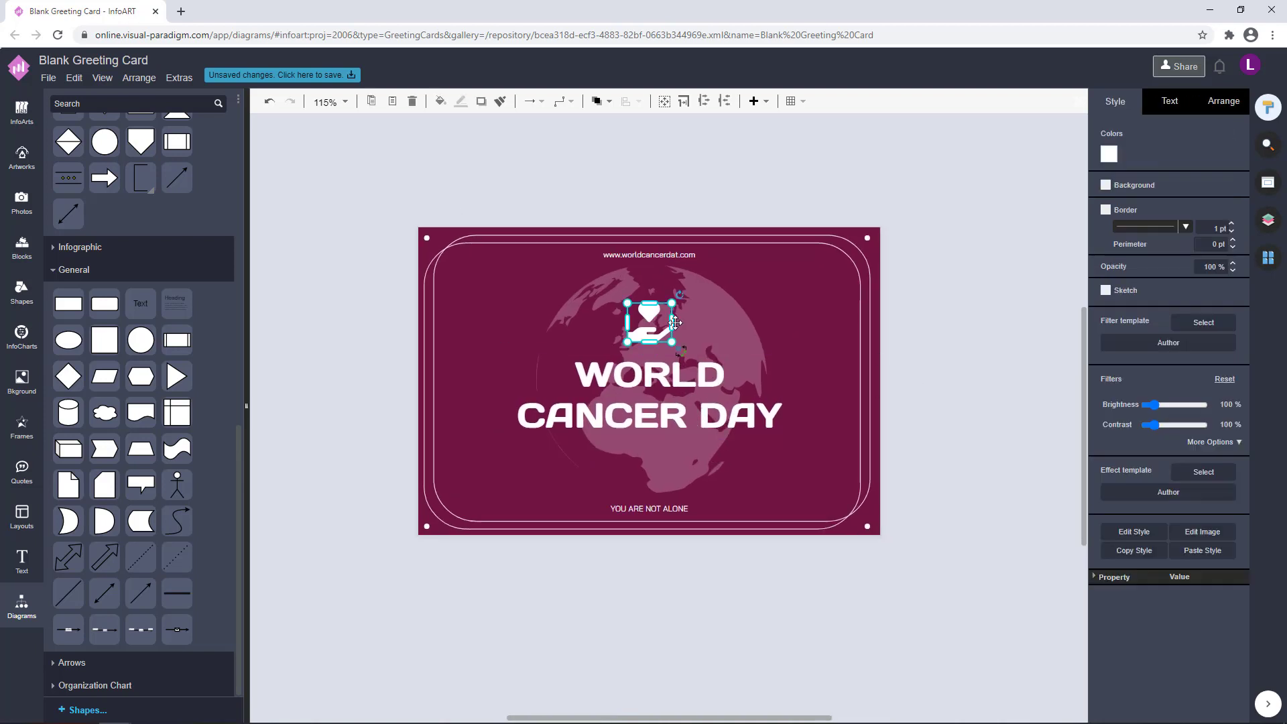
pyautogui.click(955, 327)
pyautogui.scroll(-1, 955, 327)
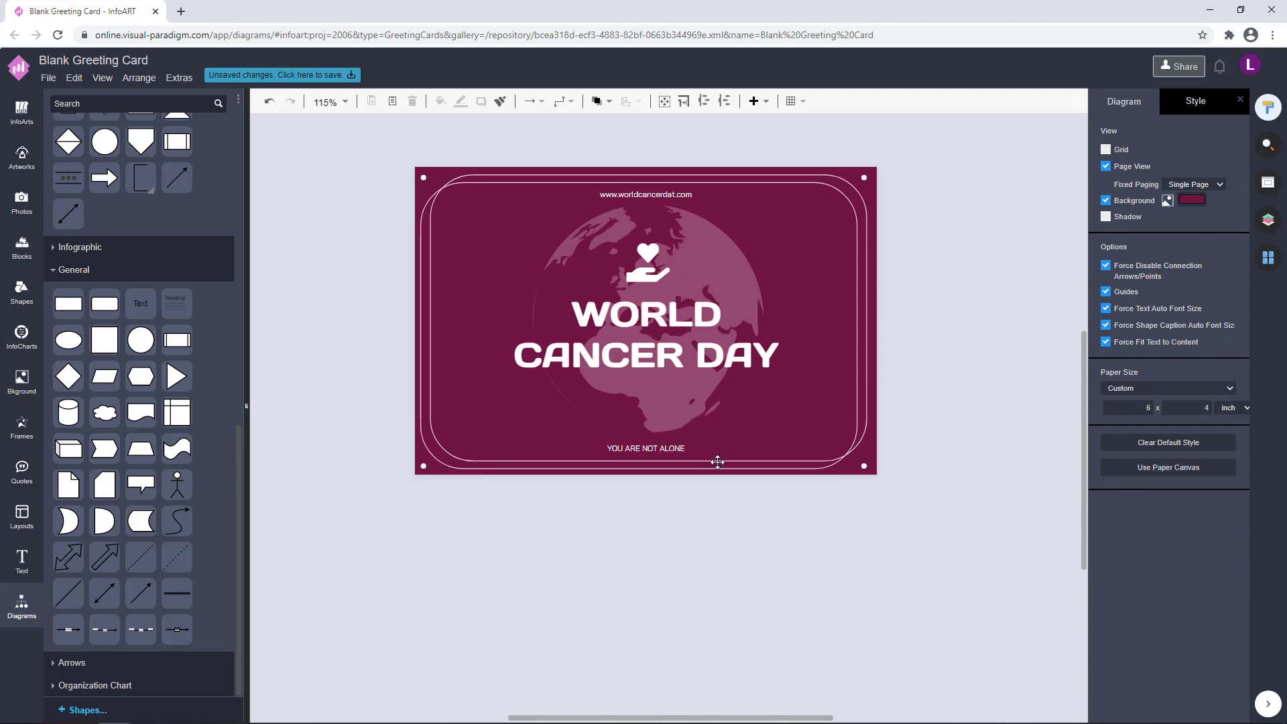
pyautogui.scroll(5, 785, 341)
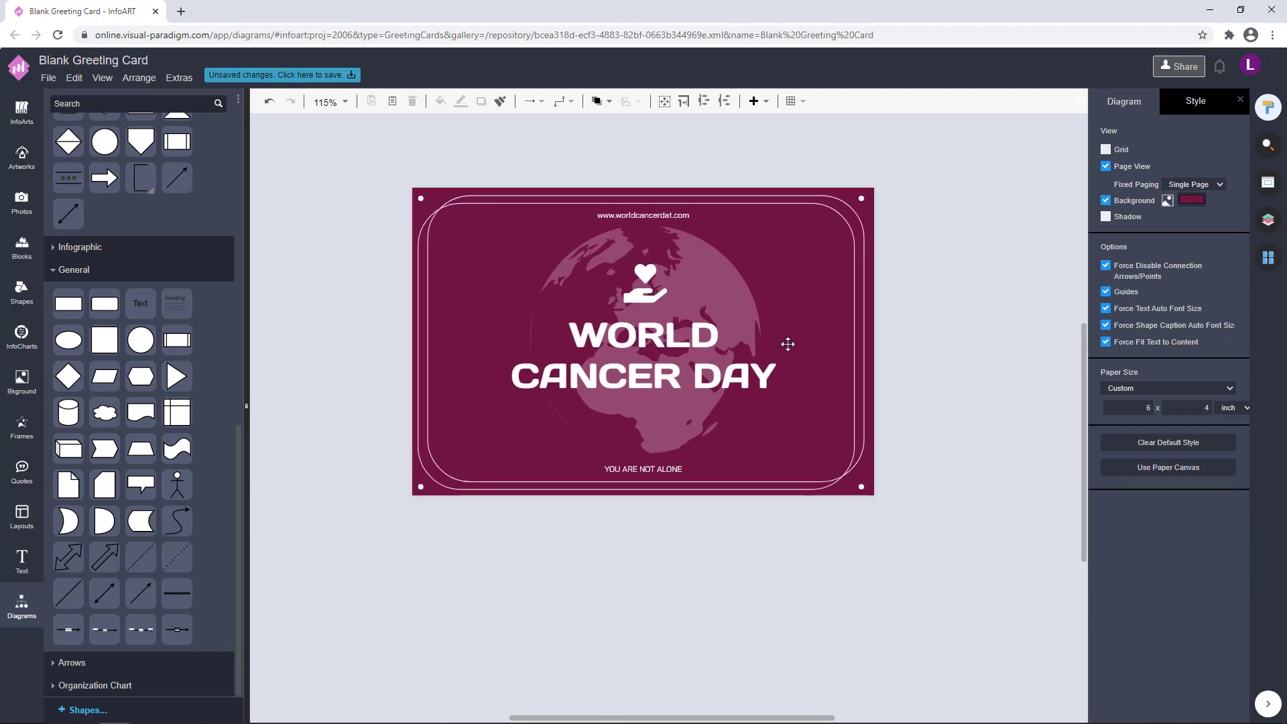
pyautogui.scroll(-5, 666, 518)
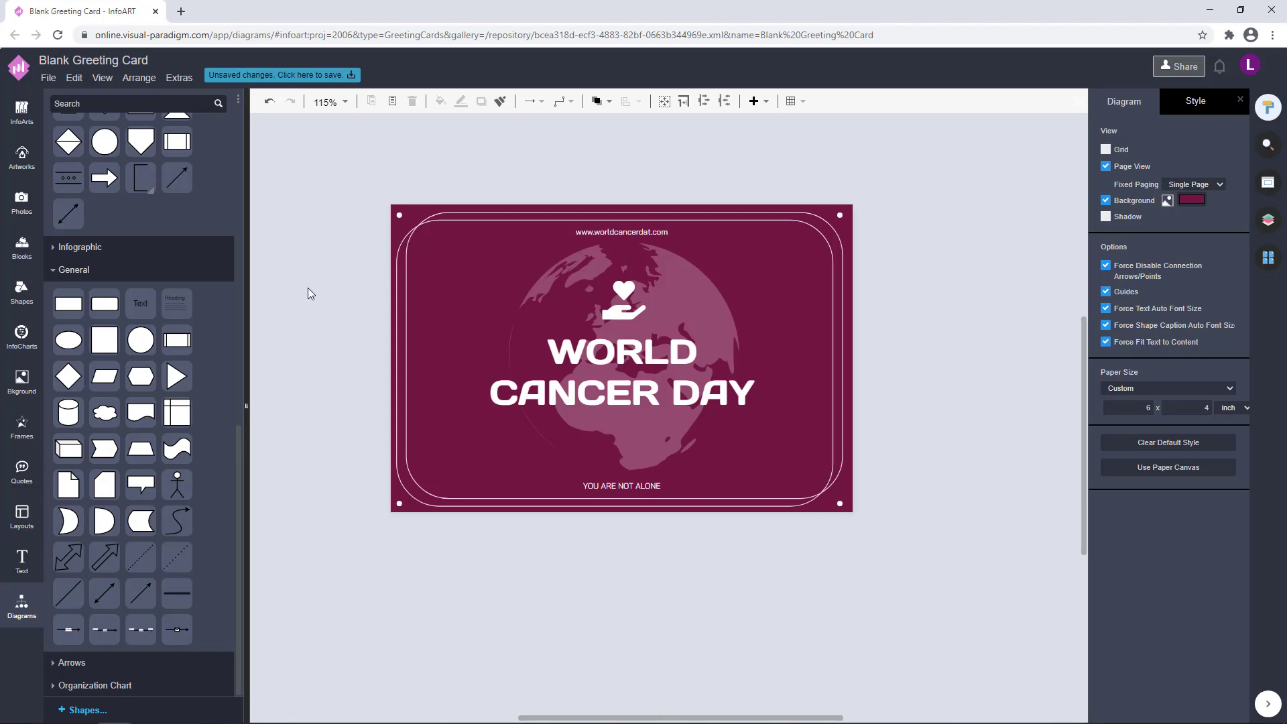
pyautogui.scroll(-1, 938, 370)
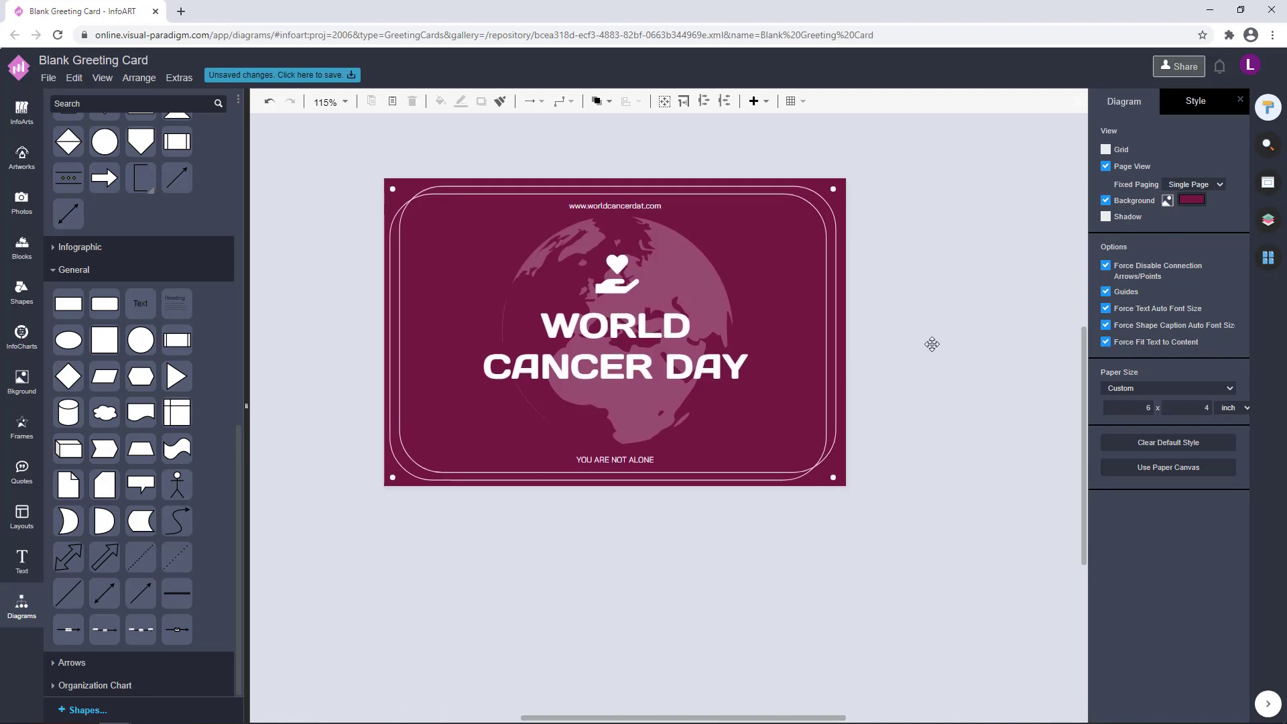
pyautogui.scroll(5, 174, 196)
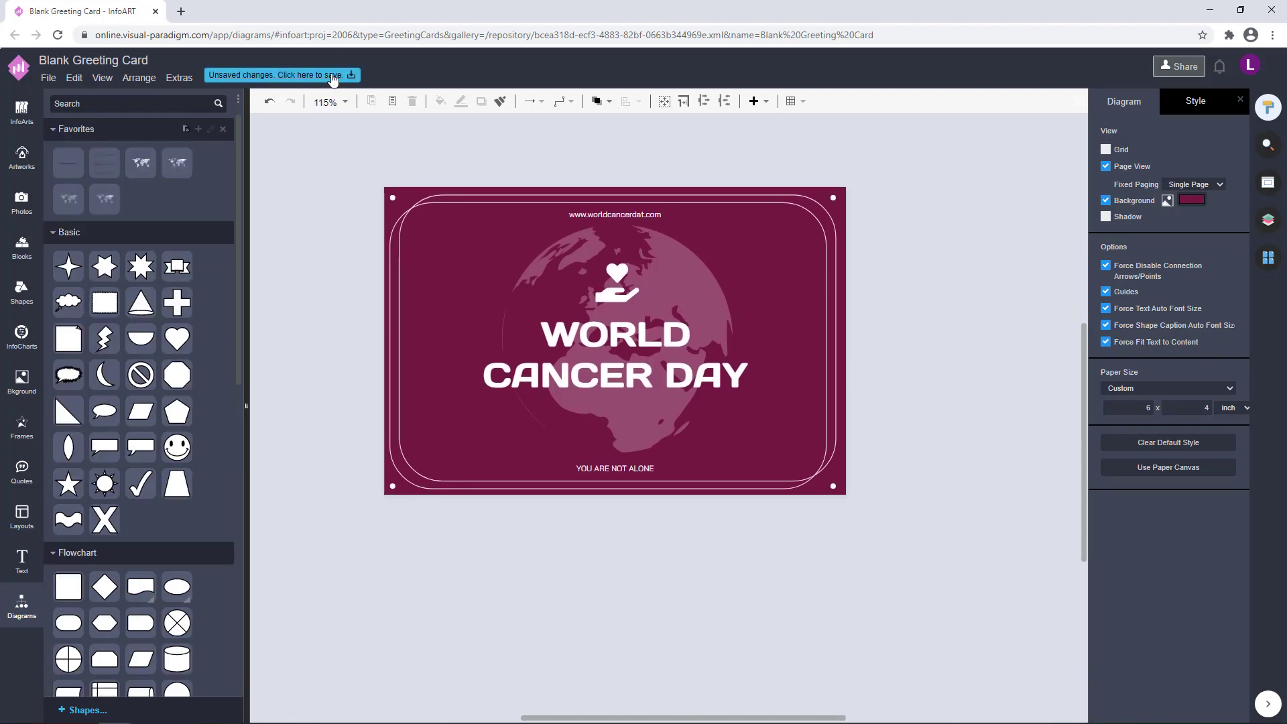
# Save the card to VP Online with the file name "Purple Simple World Cancer Day Greeting Card".
pyautogui.click(333, 76)
pyautogui.write('P')
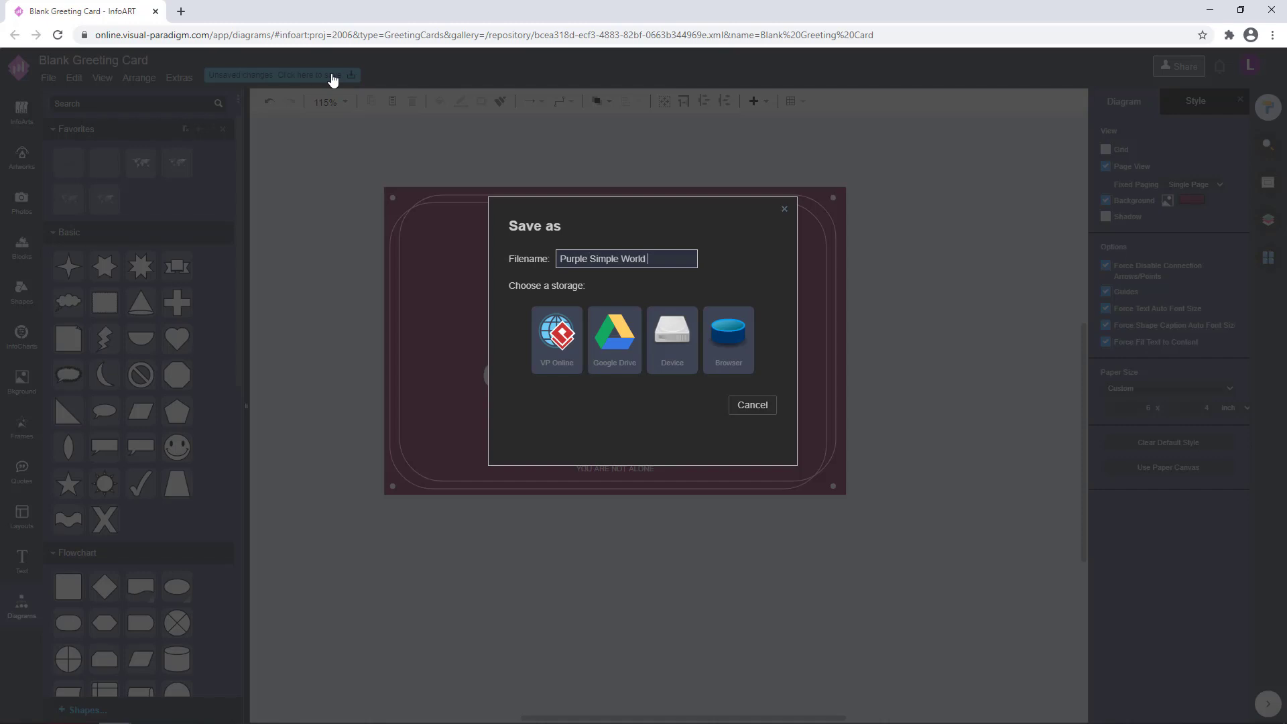
pyautogui.write('urple Simple World Cancer Day ')
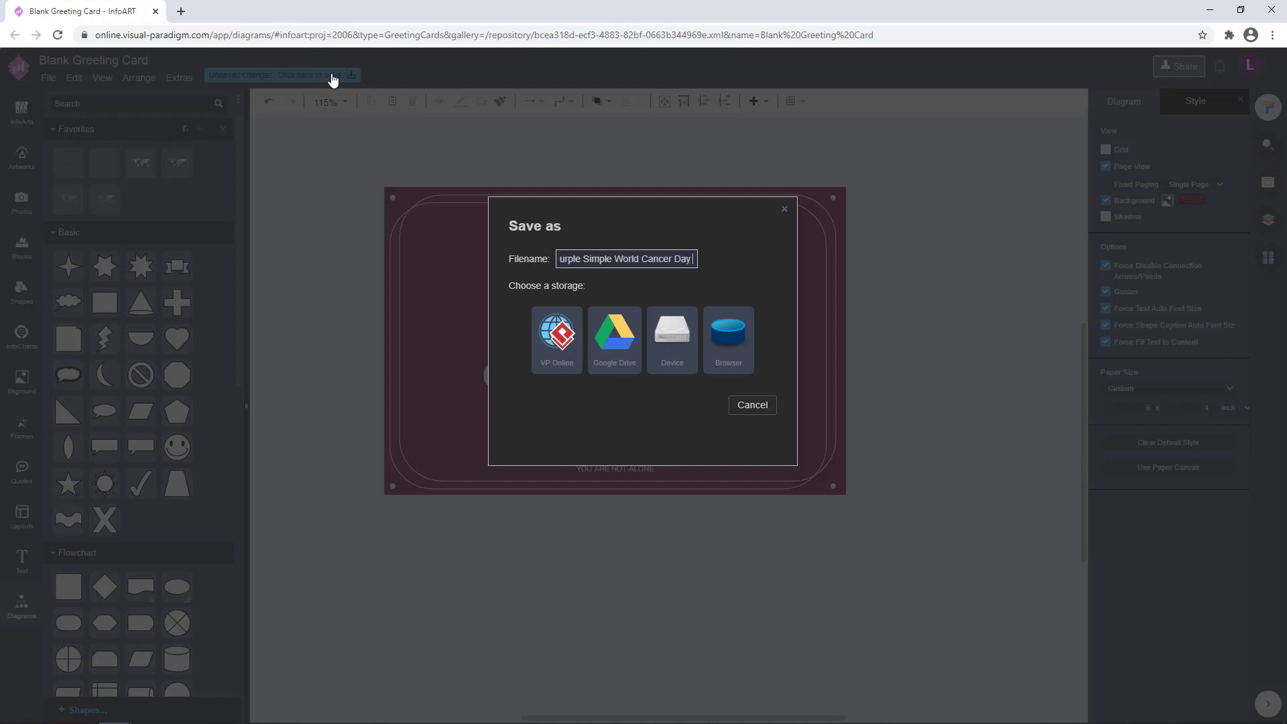
pyautogui.write('Gift')
pyautogui.press('BackSpace')
pyautogui.press('BackSpace')
pyautogui.press('BackSpace')
pyautogui.write('reetg')
pyautogui.press('BackSpace')
pyautogui.write('ing Card')
pyautogui.hotkey('ctrl', 'a')
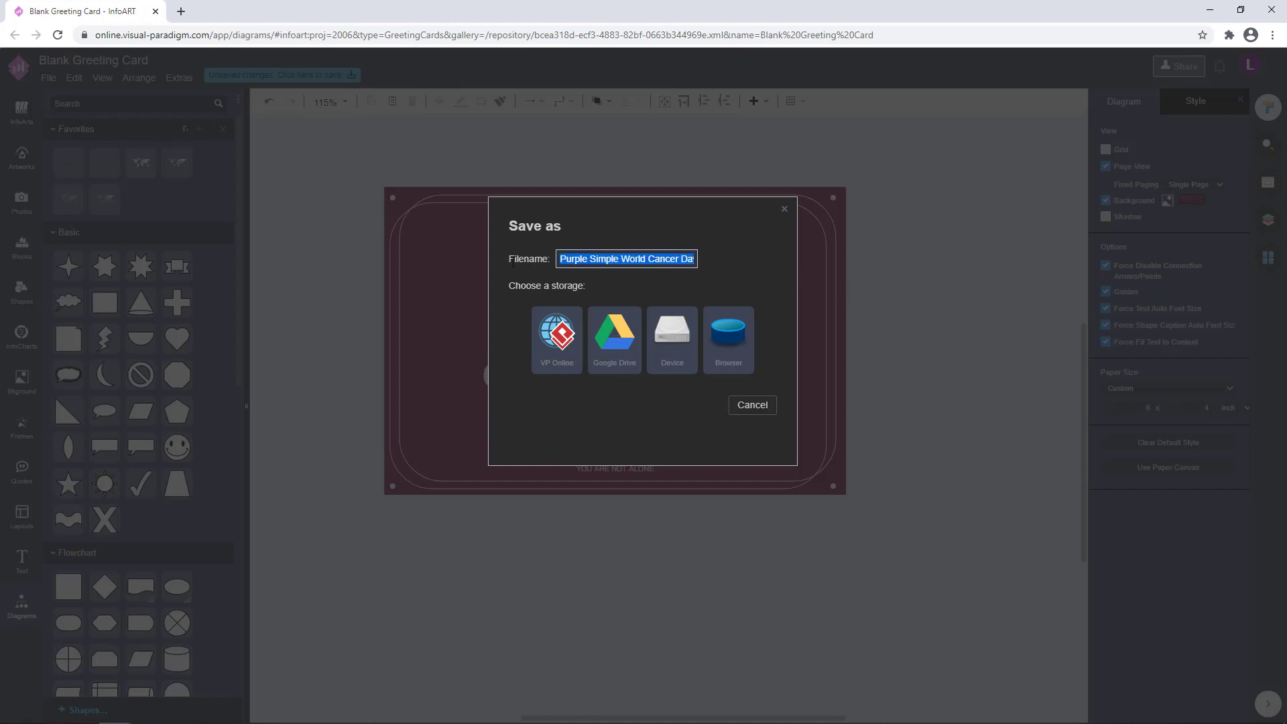
pyautogui.click(565, 355)
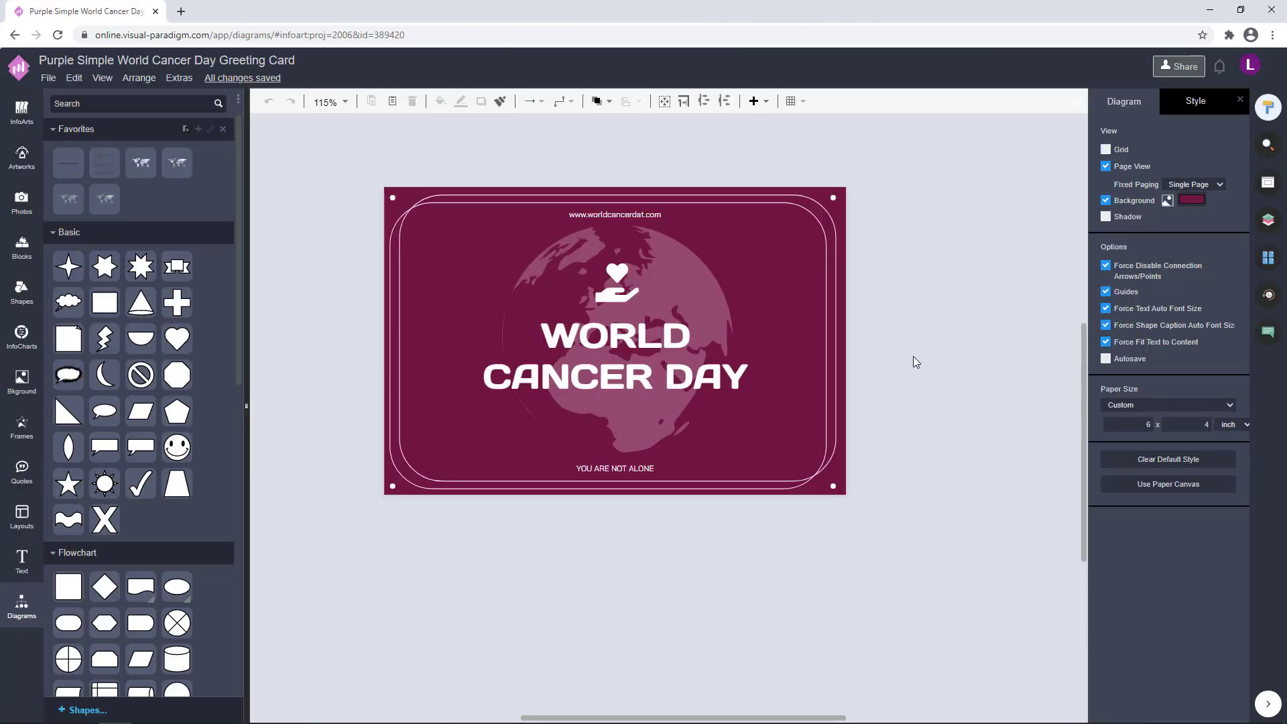